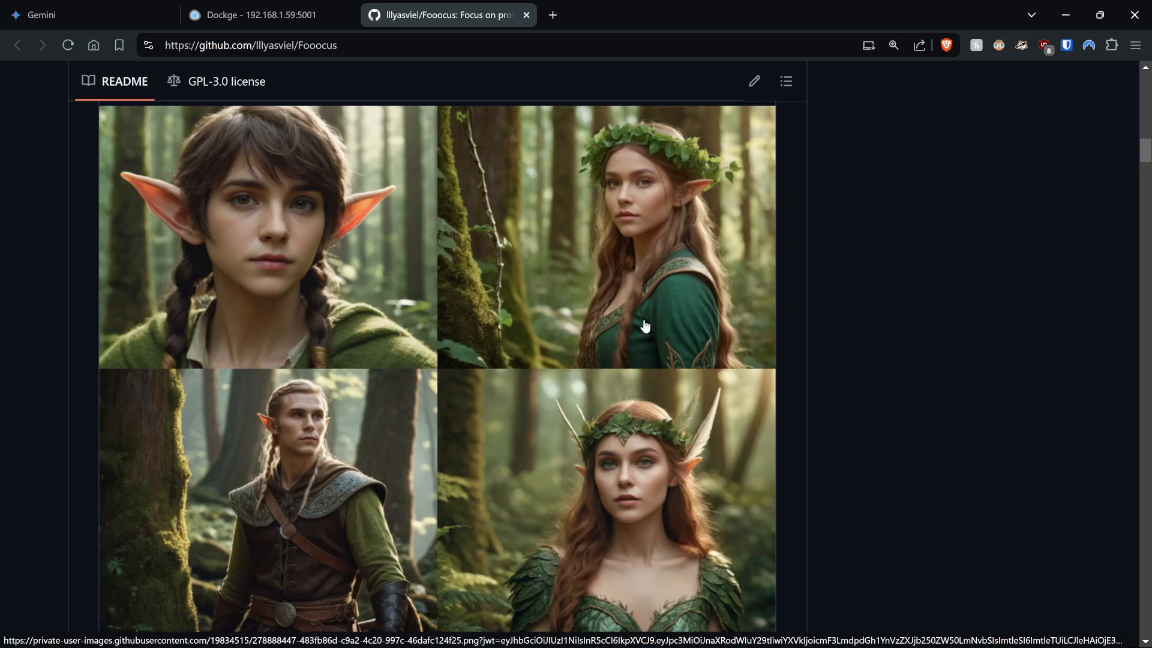
Star the Fooocus repository on GitHub.
scroll(643, 324, down, 4)
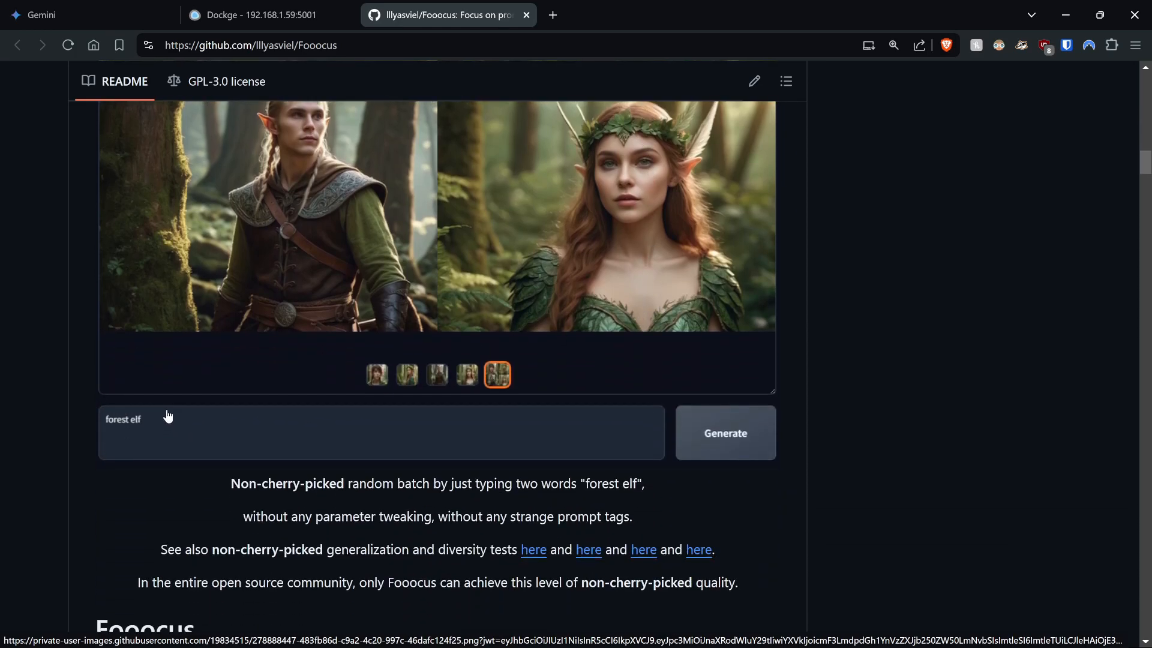
scroll(553, 459, up, 2)
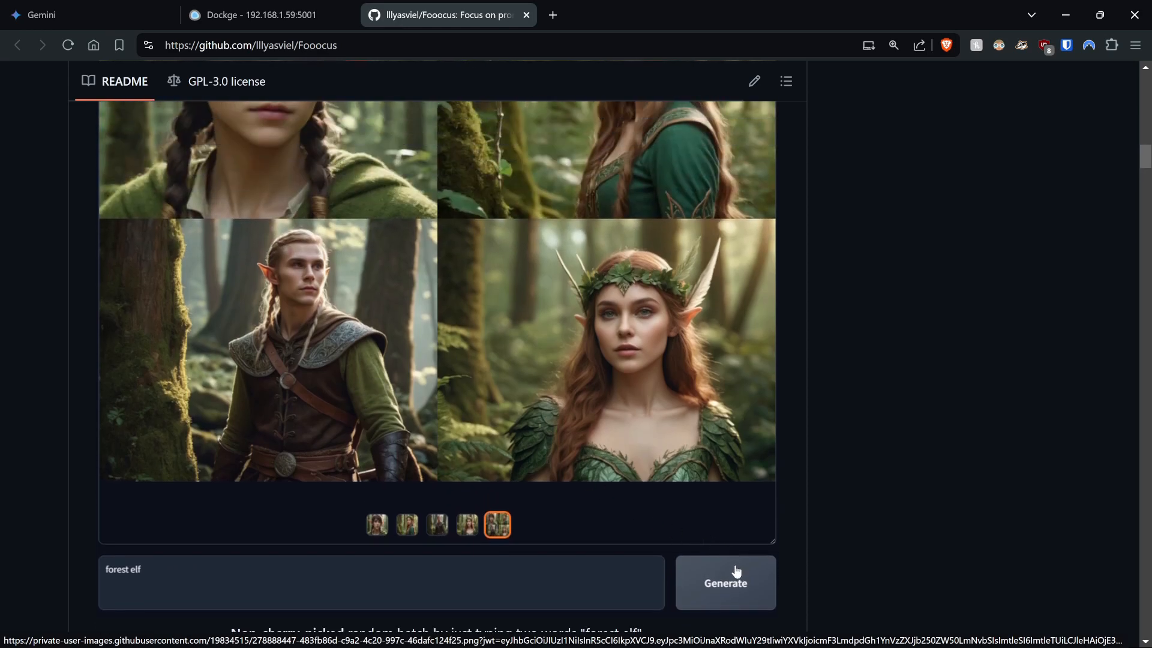
scroll(732, 561, up, 2)
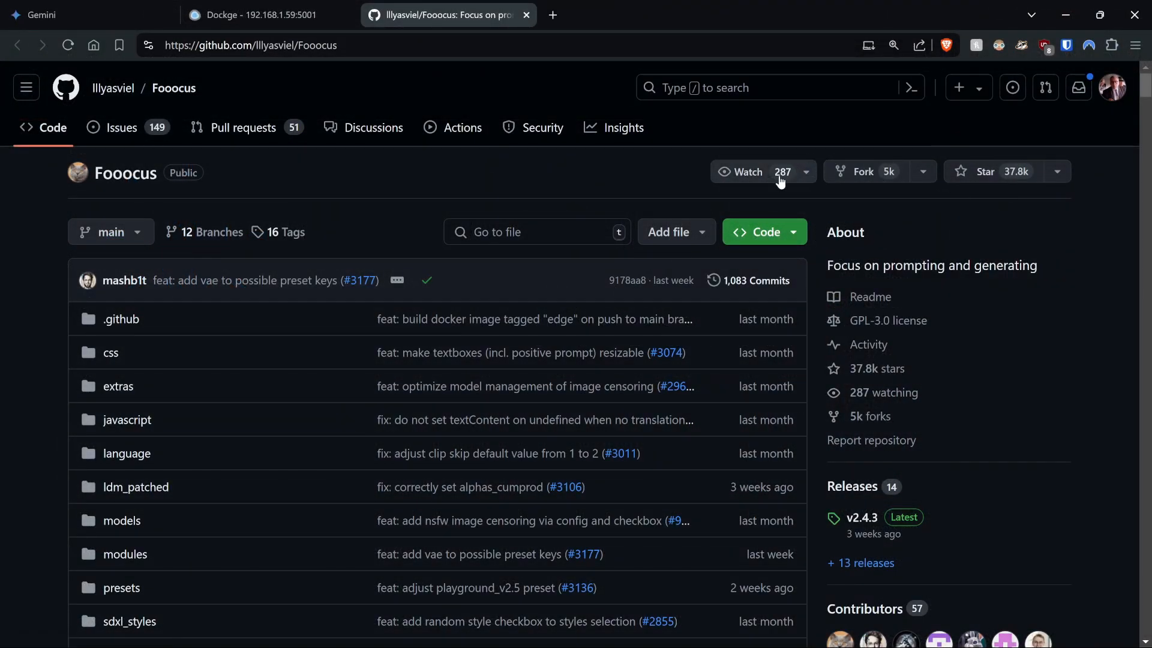
click(981, 173)
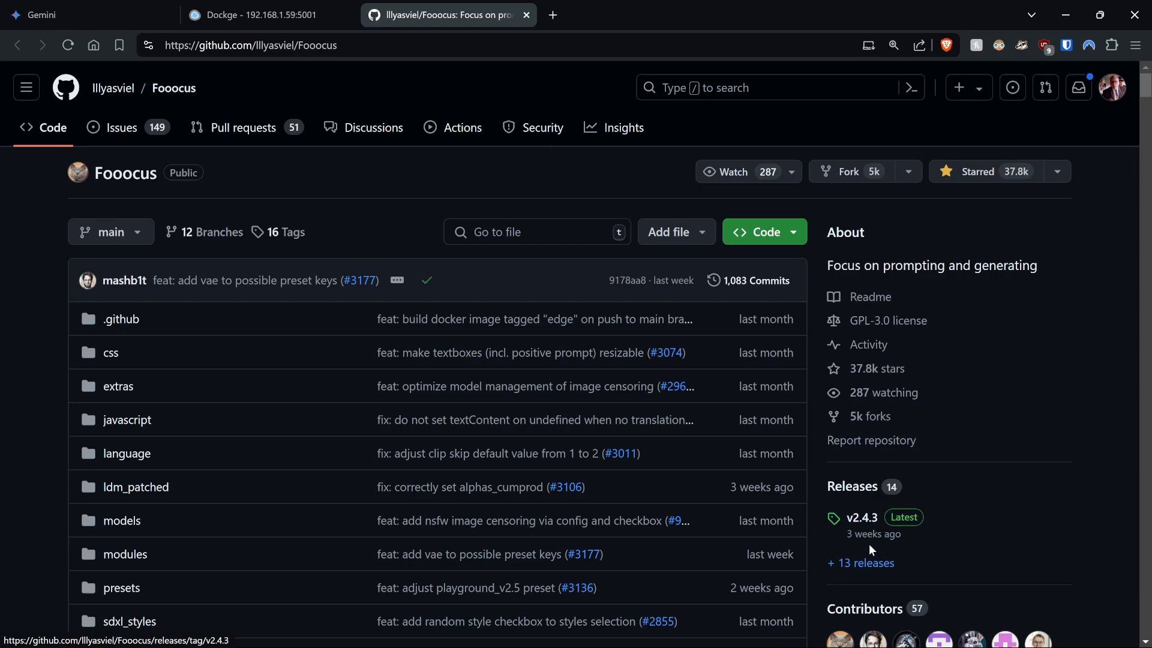
scroll(917, 489, down, 10)
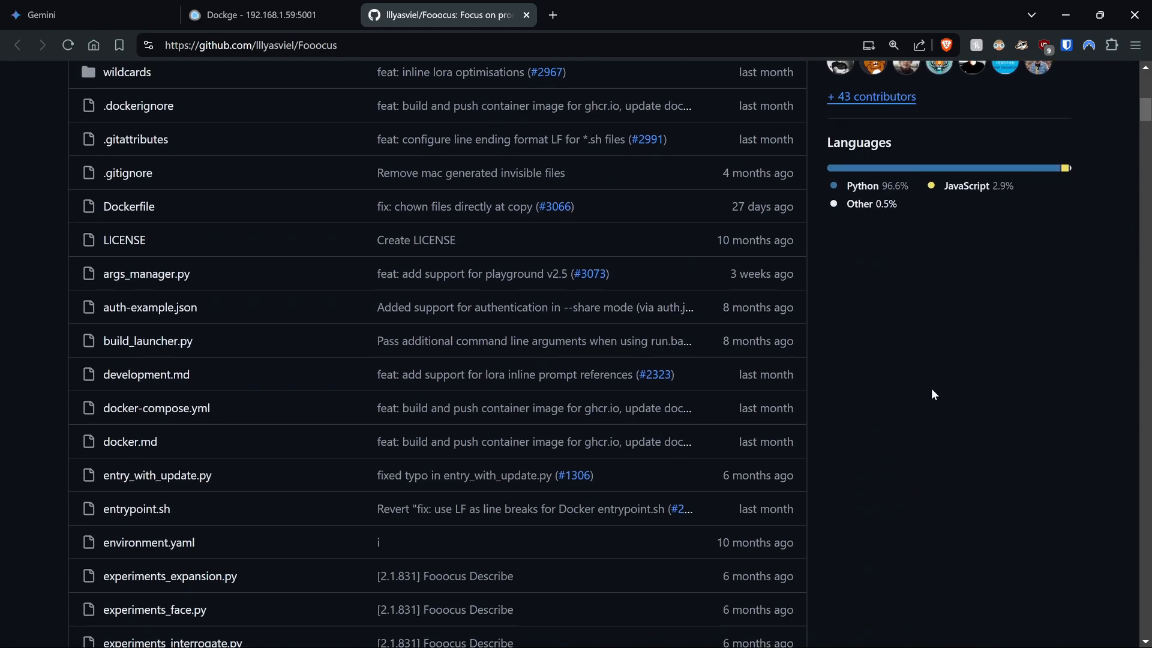
scroll(933, 395, down, 11)
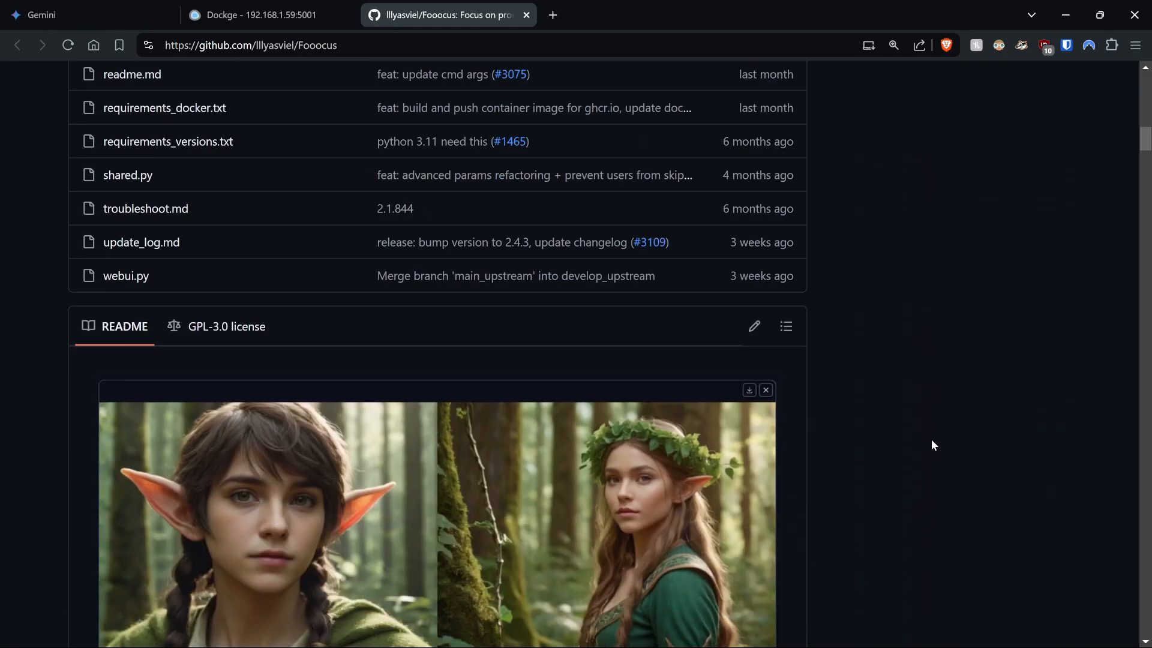
scroll(932, 440, down, 4)
scroll(931, 441, up, 7)
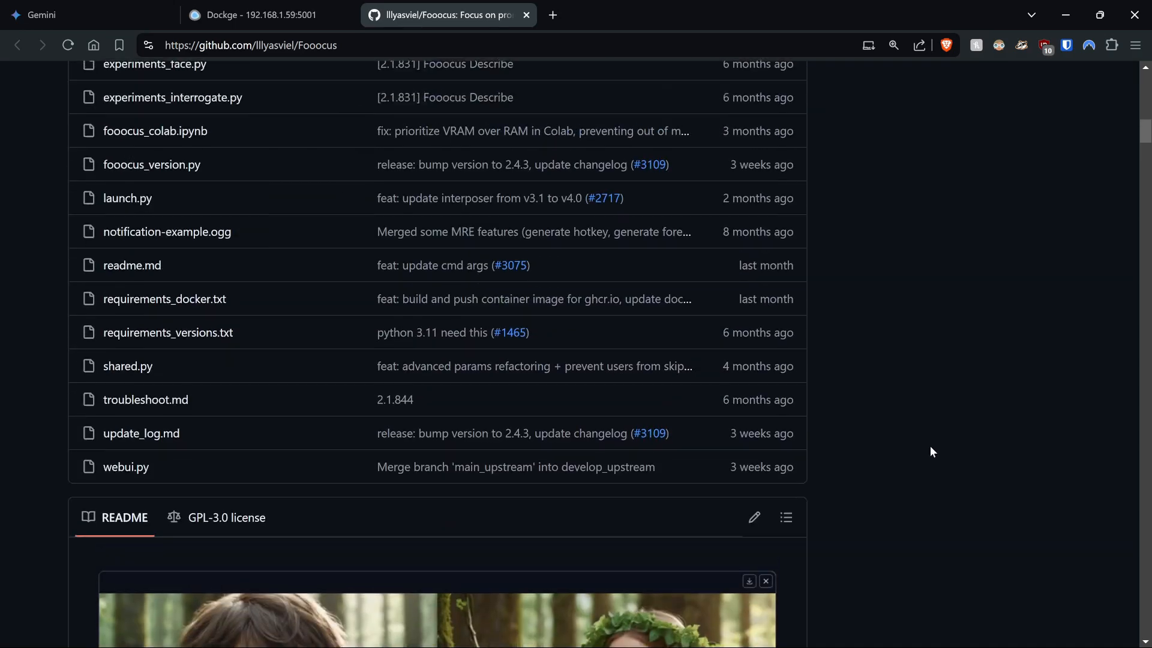
scroll(930, 446, up, 15)
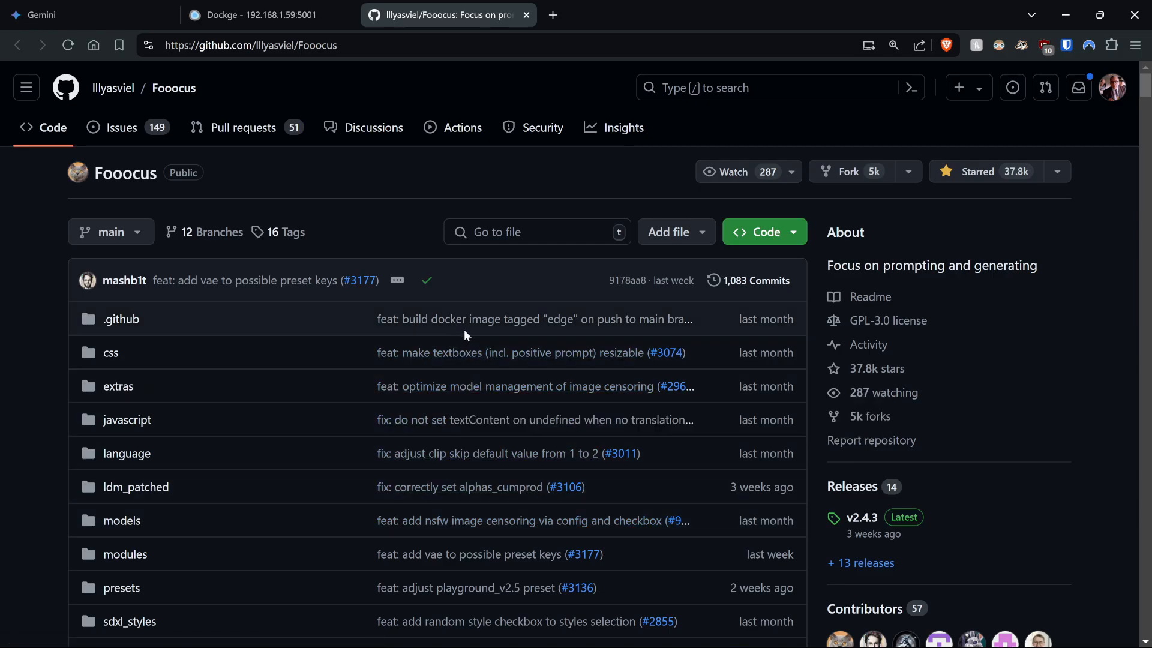
Start the Windows download of Fooocus from the README's Download section.
scroll(269, 318, down, 8)
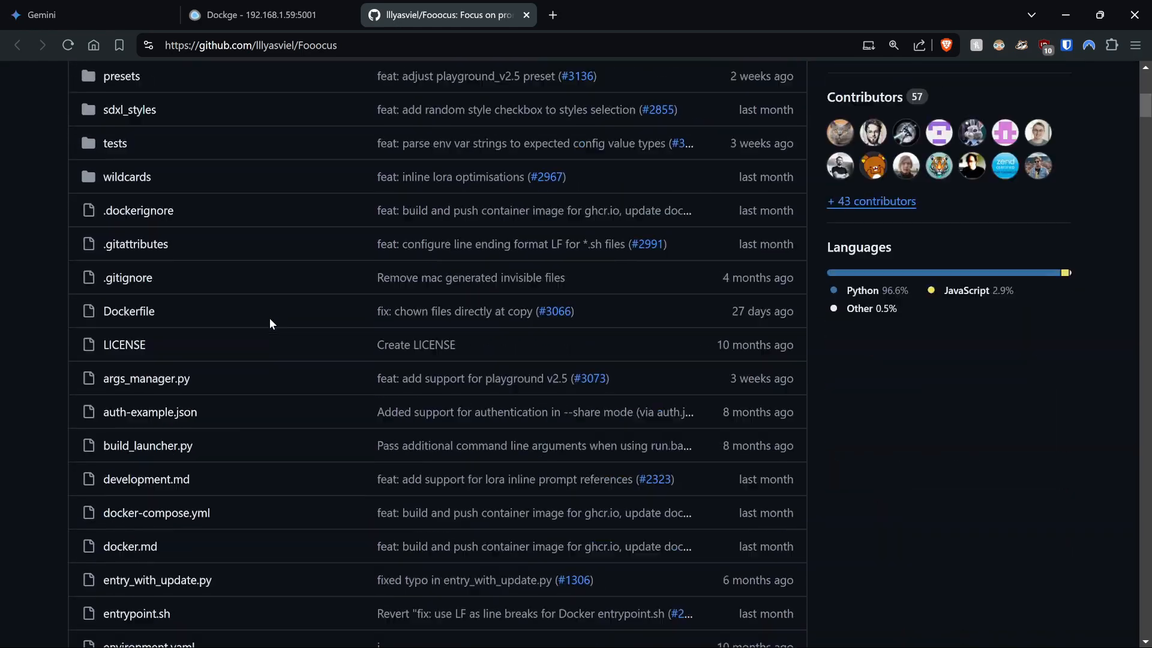
scroll(269, 318, down, 20)
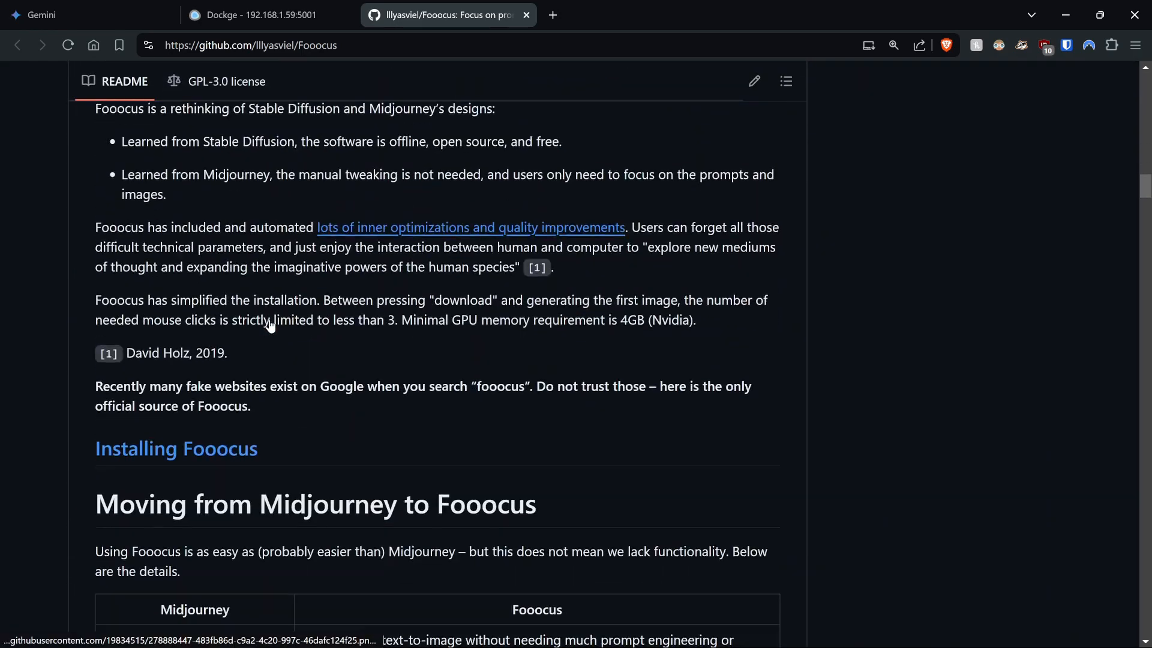
scroll(270, 325, down, 20)
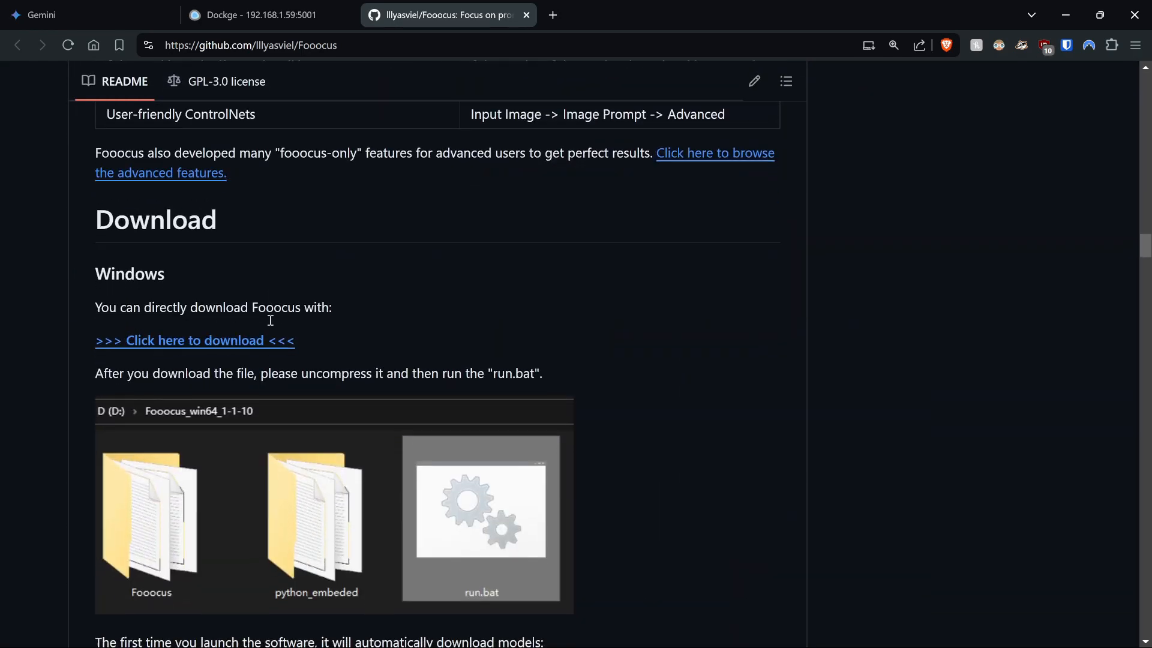
scroll(271, 321, down, 1)
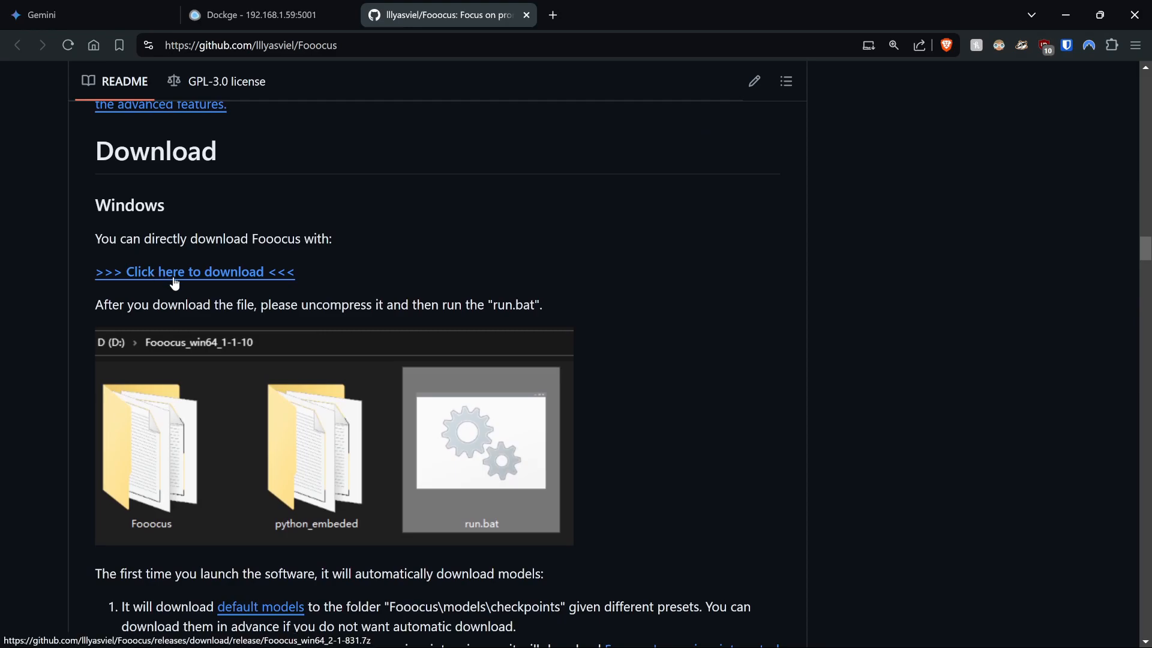
click(199, 279)
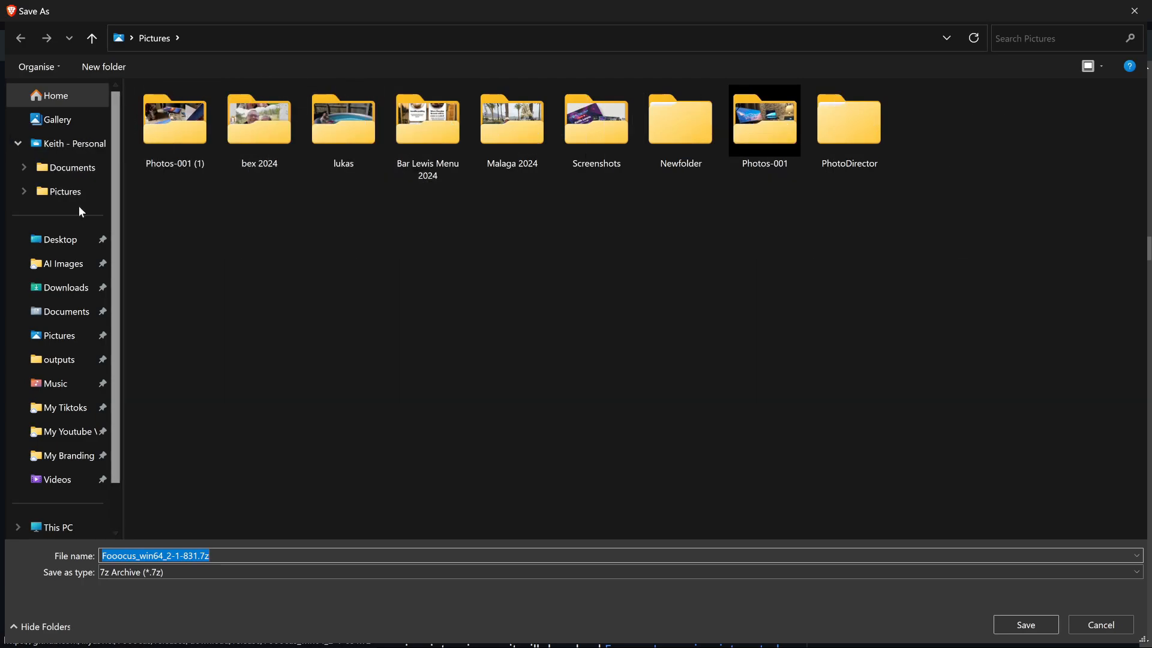
Save the archive as Fooocus_win64_2-1-831.7z in the Downloads\KLTECHVIDEOS folder.
click(281, 42)
text(C:\Users\keith\Downloads\KLTECHVIDEOS)
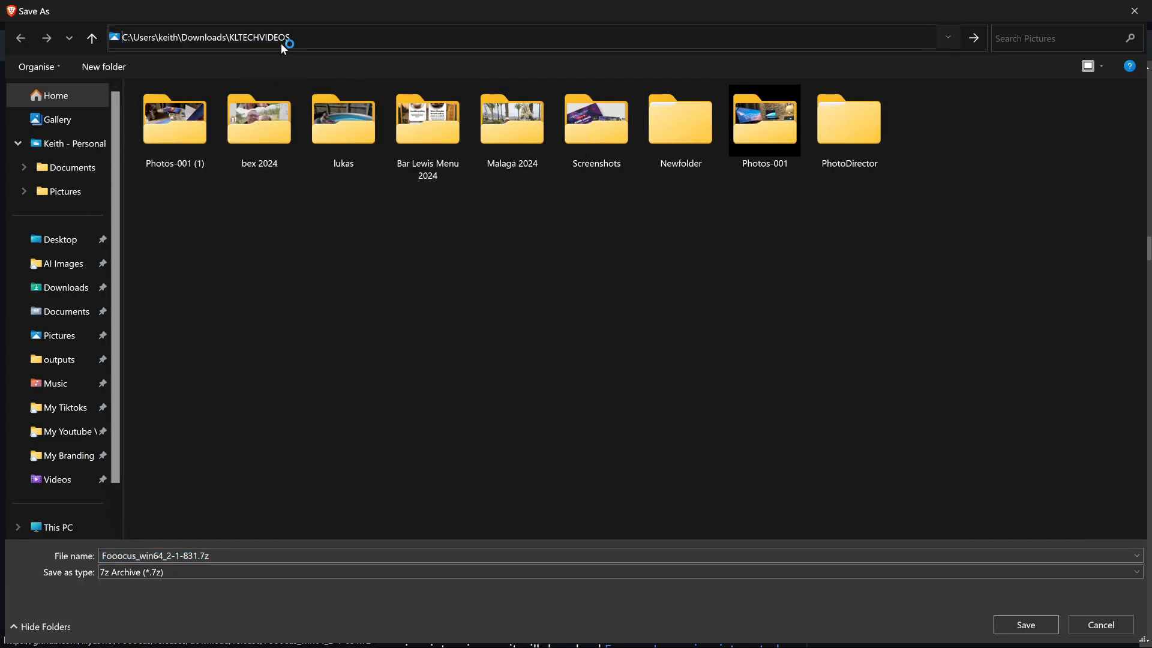
key(Return)
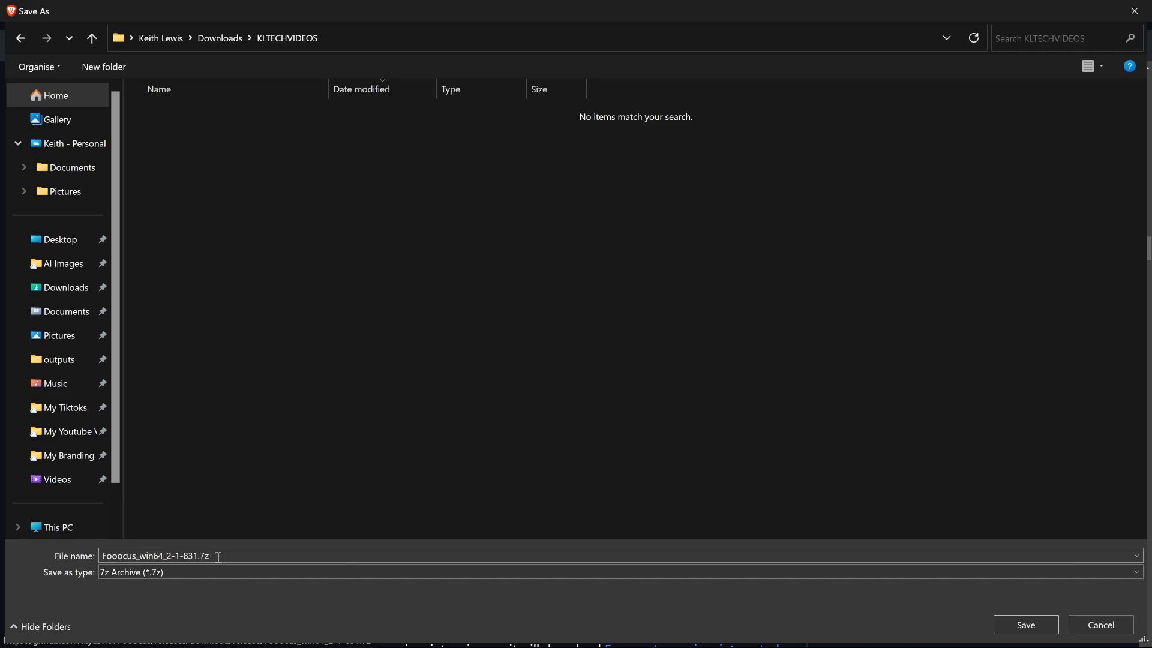
click(1032, 631)
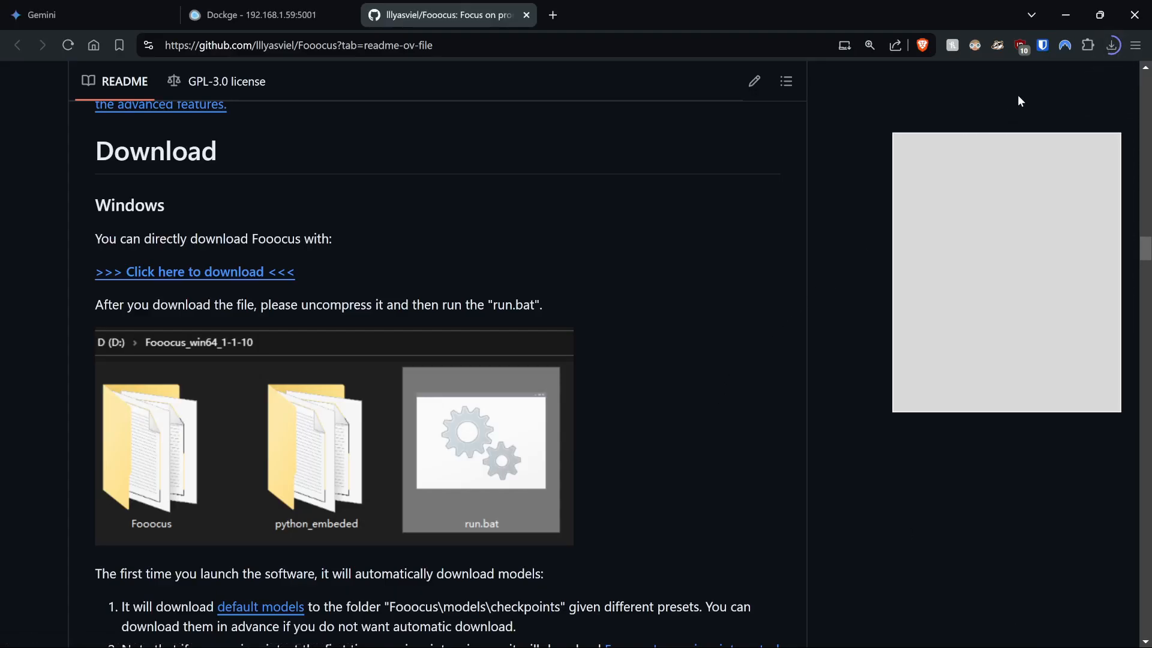
Show the downloaded archive in its folder and extract it with 7-Zip to "Fooocus_win64_2-1-831\".
click(1076, 107)
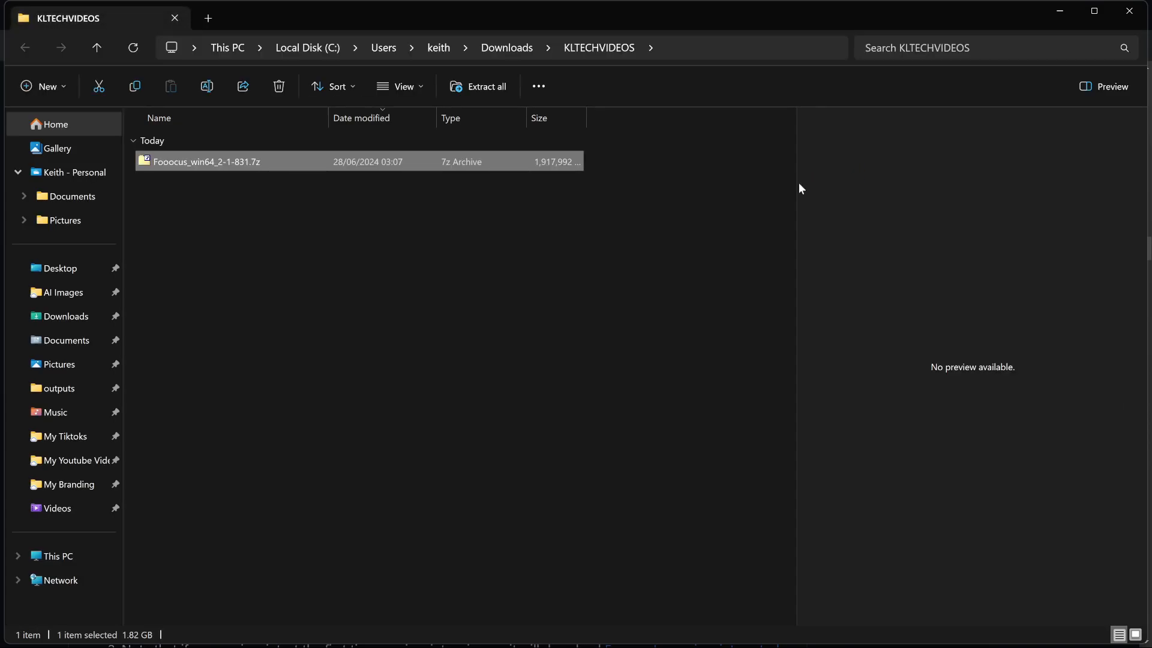
click(410, 280)
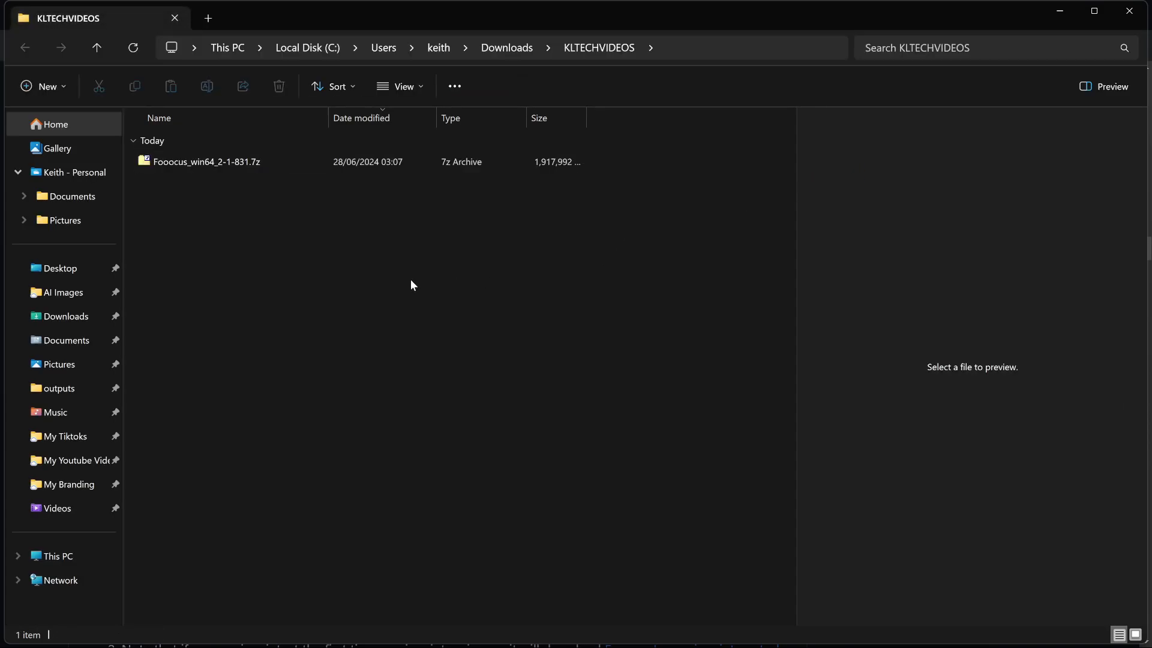
drag(191, 162, 226, 248)
mouse_move(261, 257)
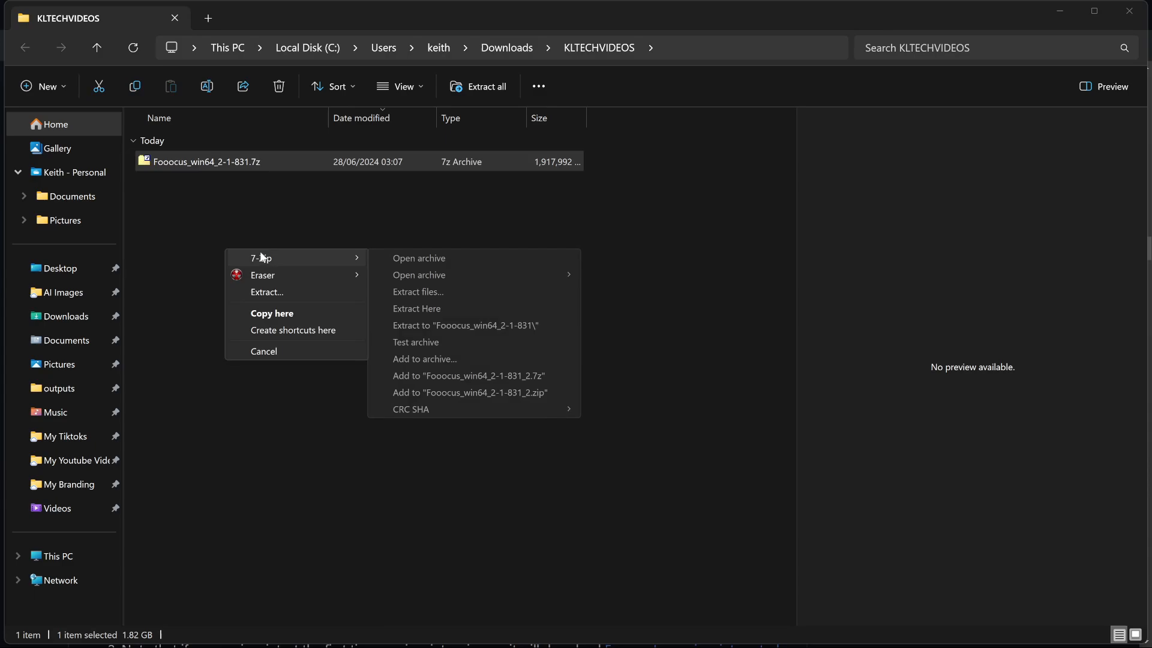
click(507, 325)
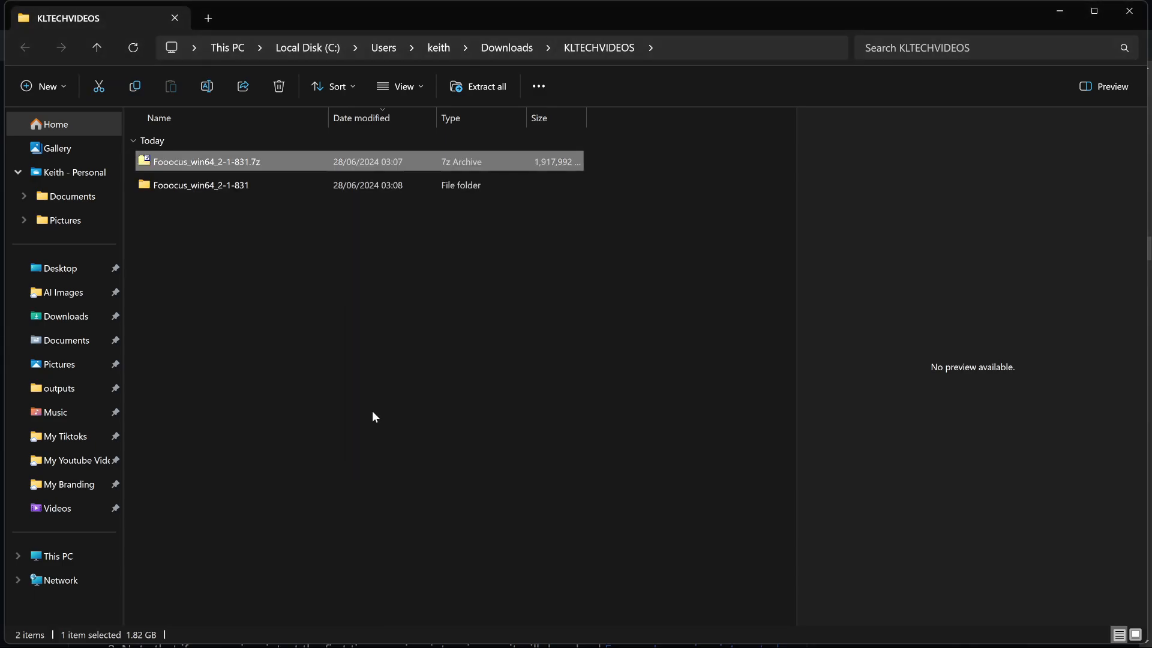
Delete the Fooocus_win64_2-1-831.7z archive from the KLTECHVIDEOS folder.
click(362, 324)
right_click(220, 162)
click(302, 531)
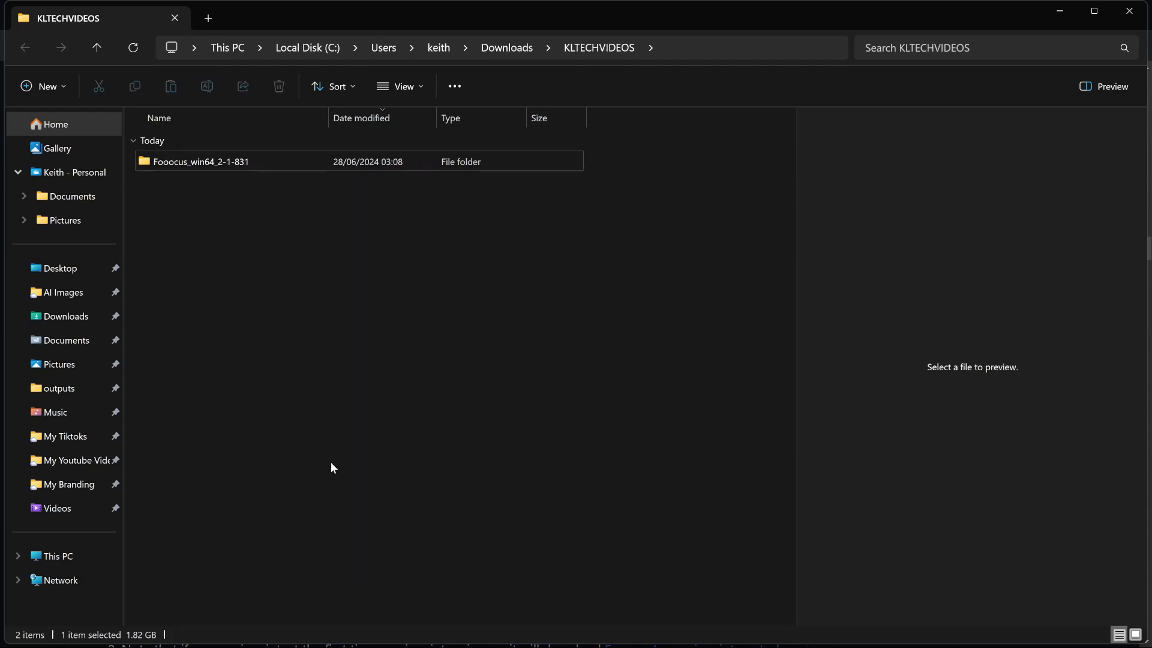
Open the extracted Fooocus_win64_2-1-831 folder and launch Fooocus with run.bat.
double_click(196, 163)
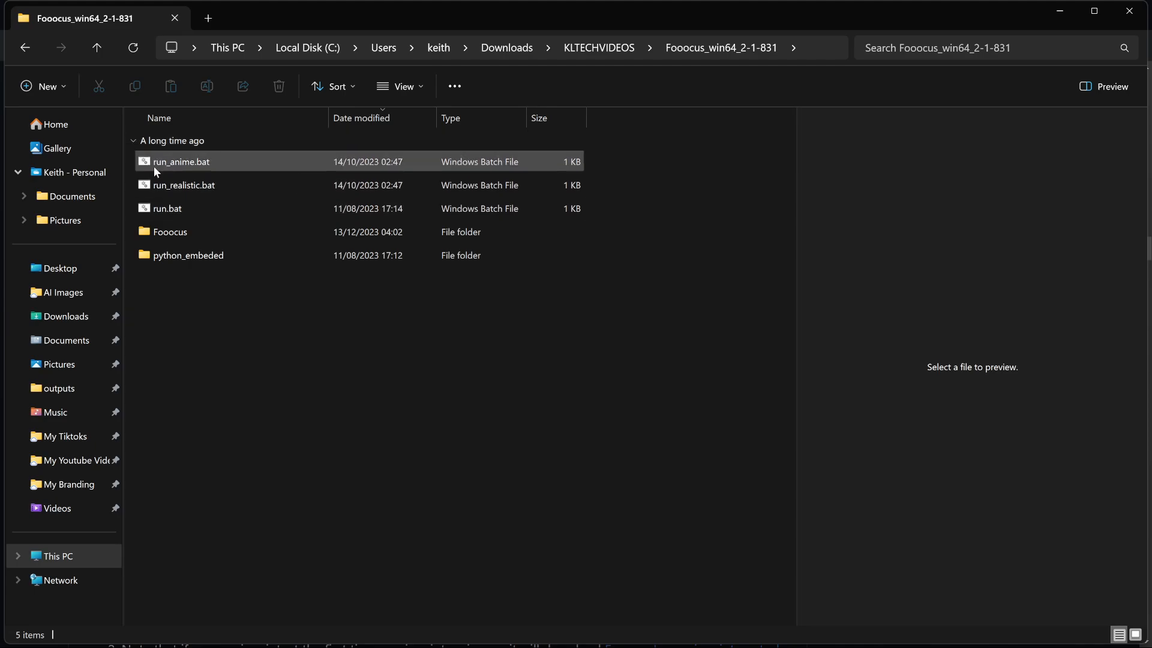
click(161, 214)
key(F2)
click(333, 303)
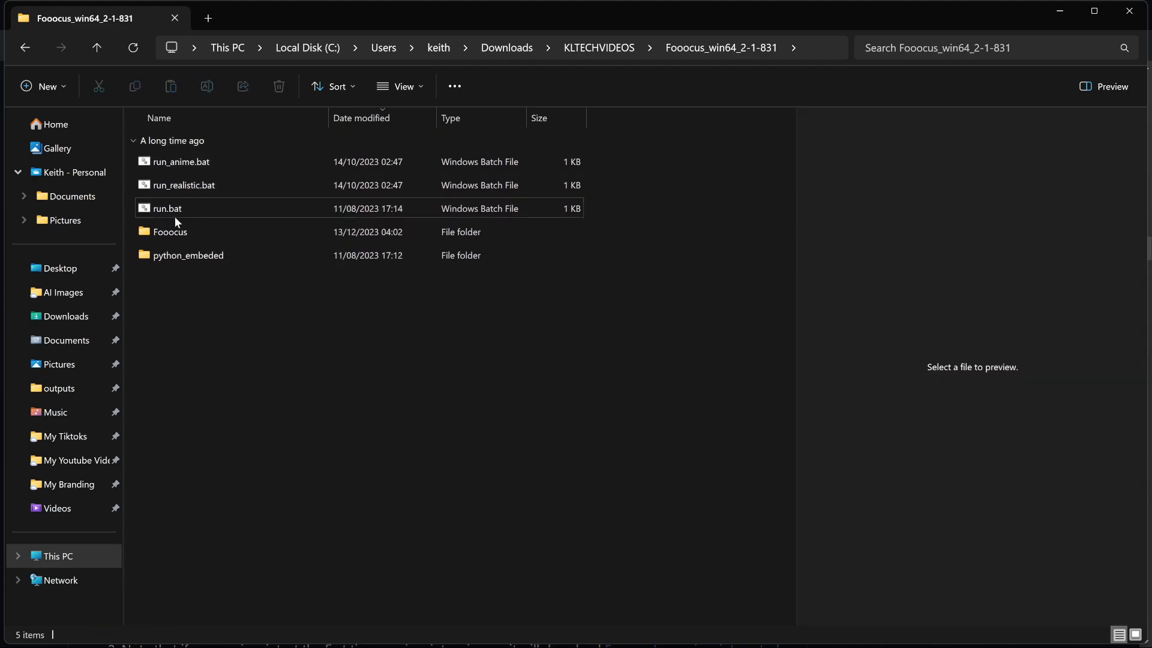
double_click(169, 210)
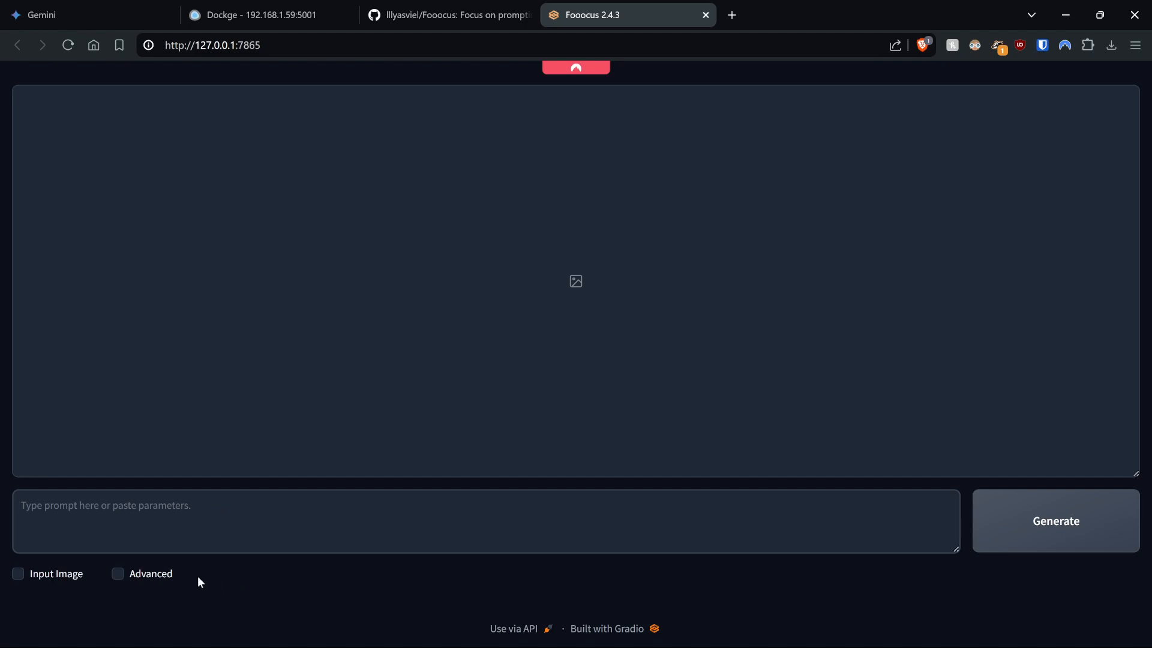
Show the advanced options, then set the image number to 5 and the negative prompt to "low quality, noise".
click(150, 575)
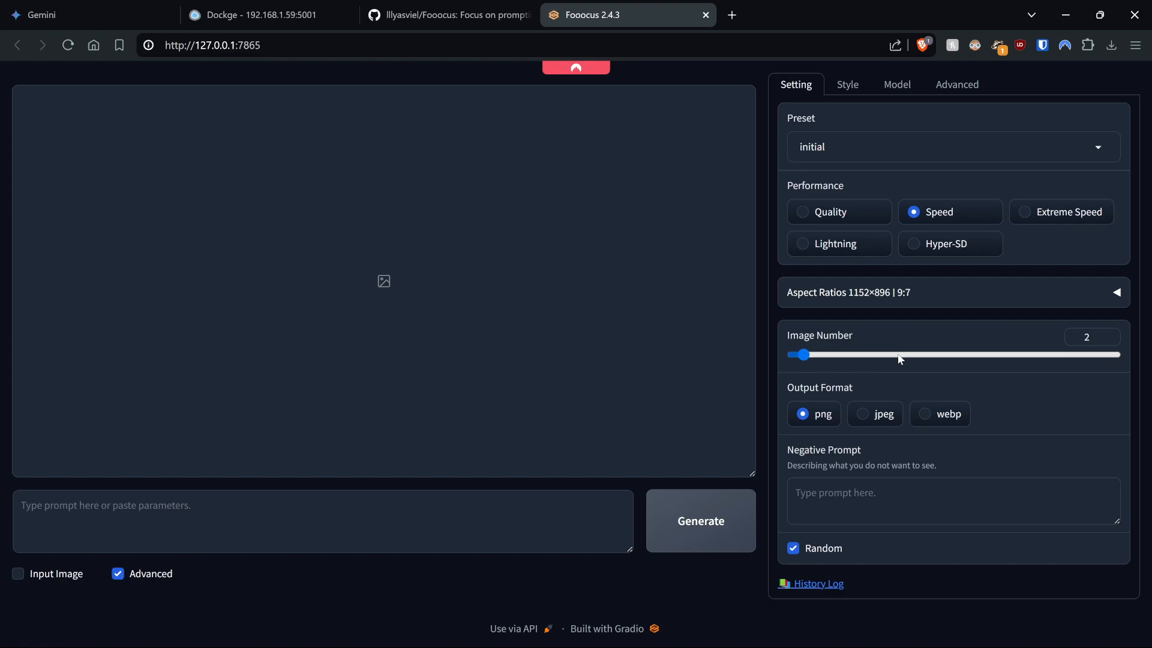
click(866, 356)
drag(866, 356, 835, 359)
click(844, 493)
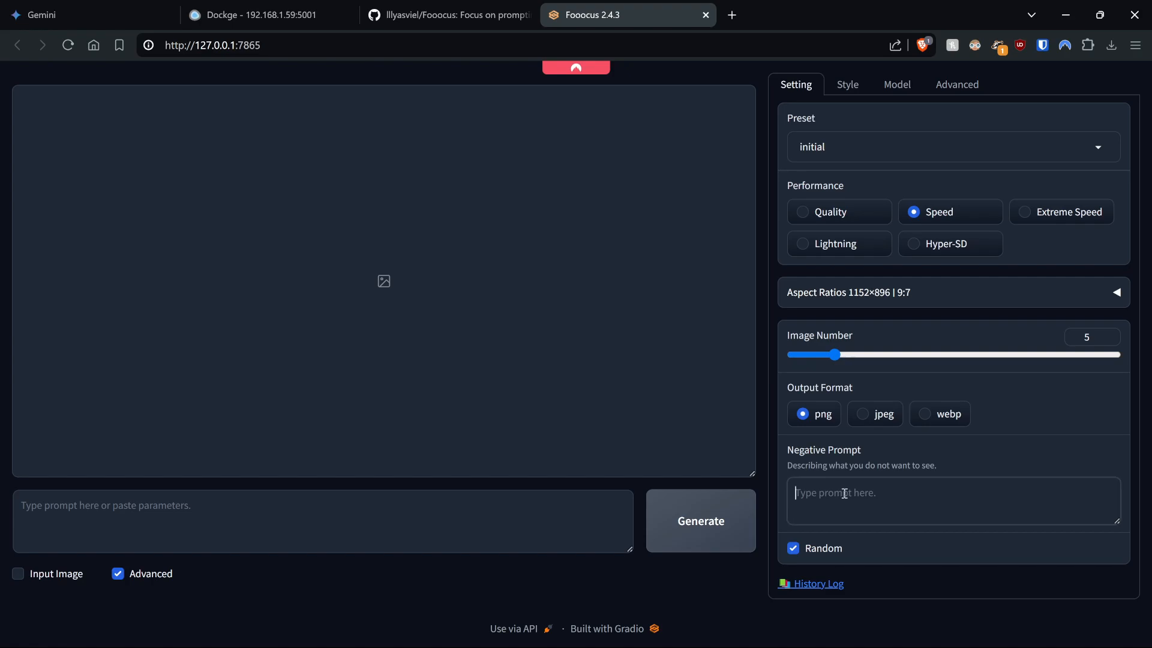
text(low quality, noise)
Expand the aspect ratio options to review the available image sizes, and collapse them again.
click(1115, 292)
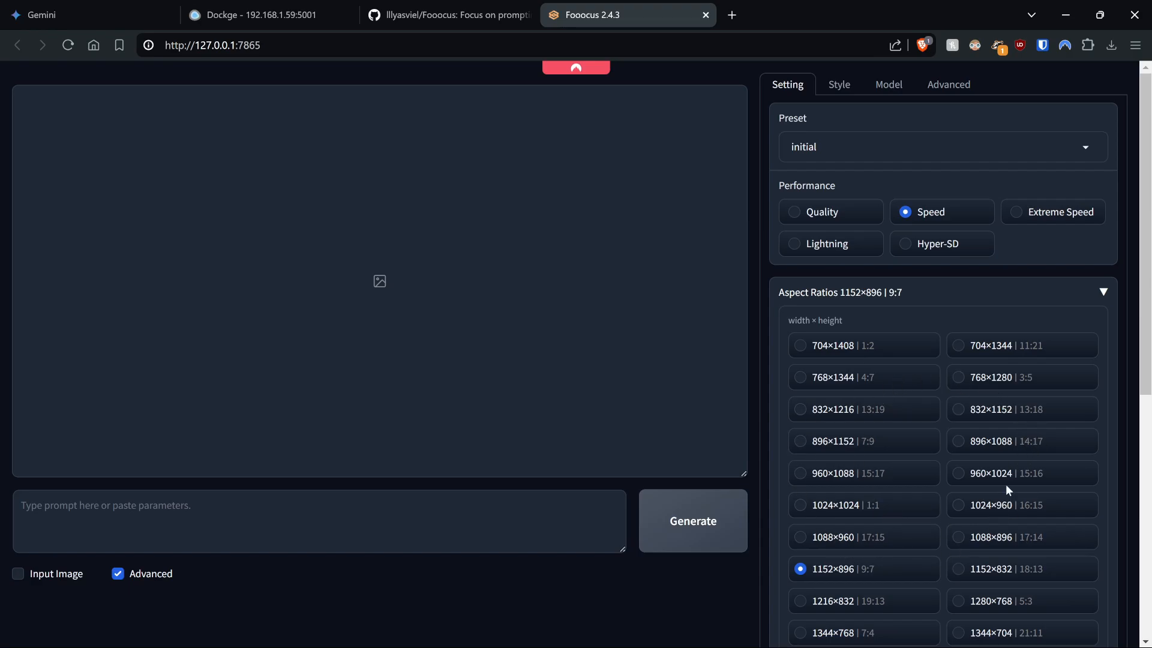
scroll(874, 534, down, 2)
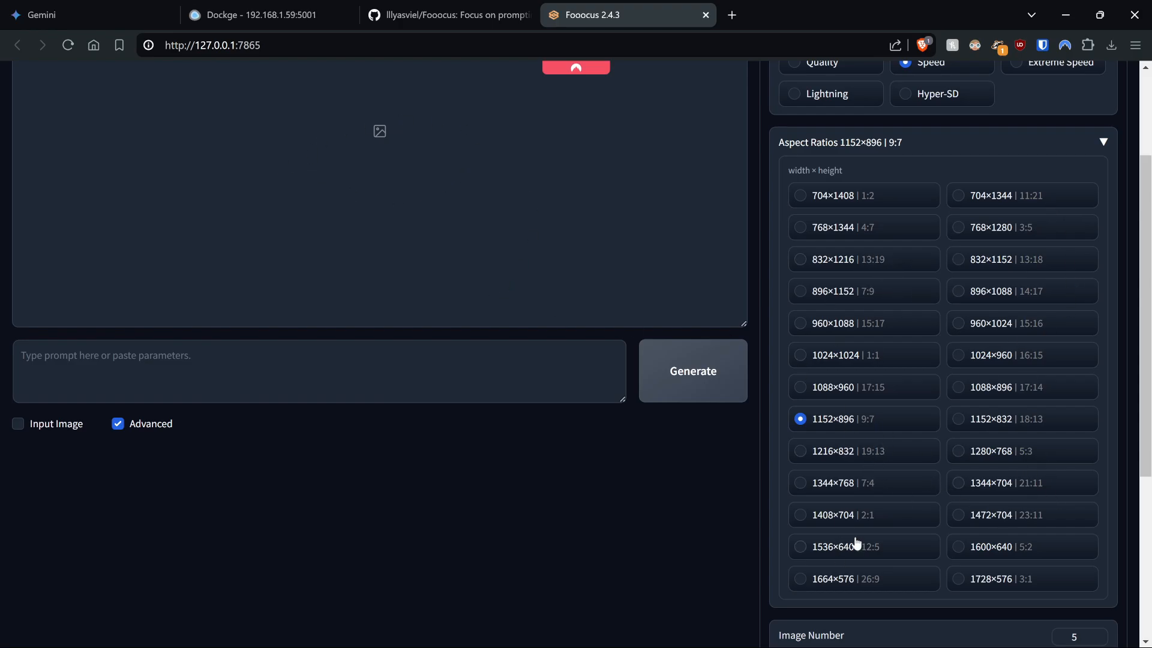
scroll(916, 285, up, 3)
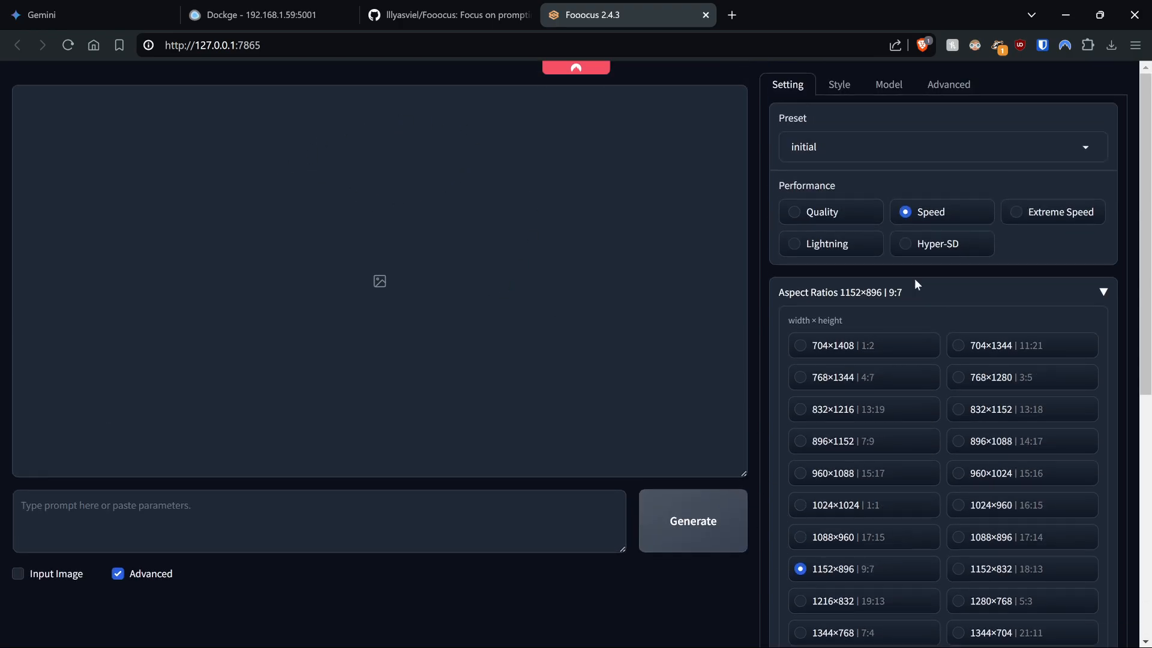
click(1101, 292)
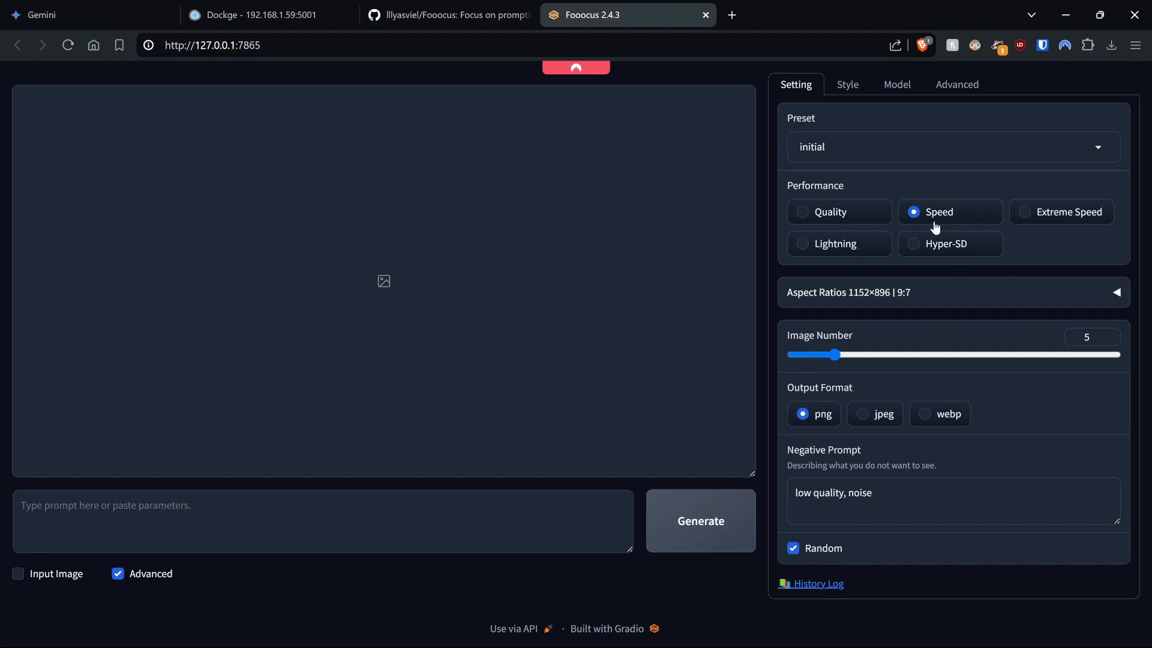
Open the model settings and check which base models and refiners are available.
click(898, 87)
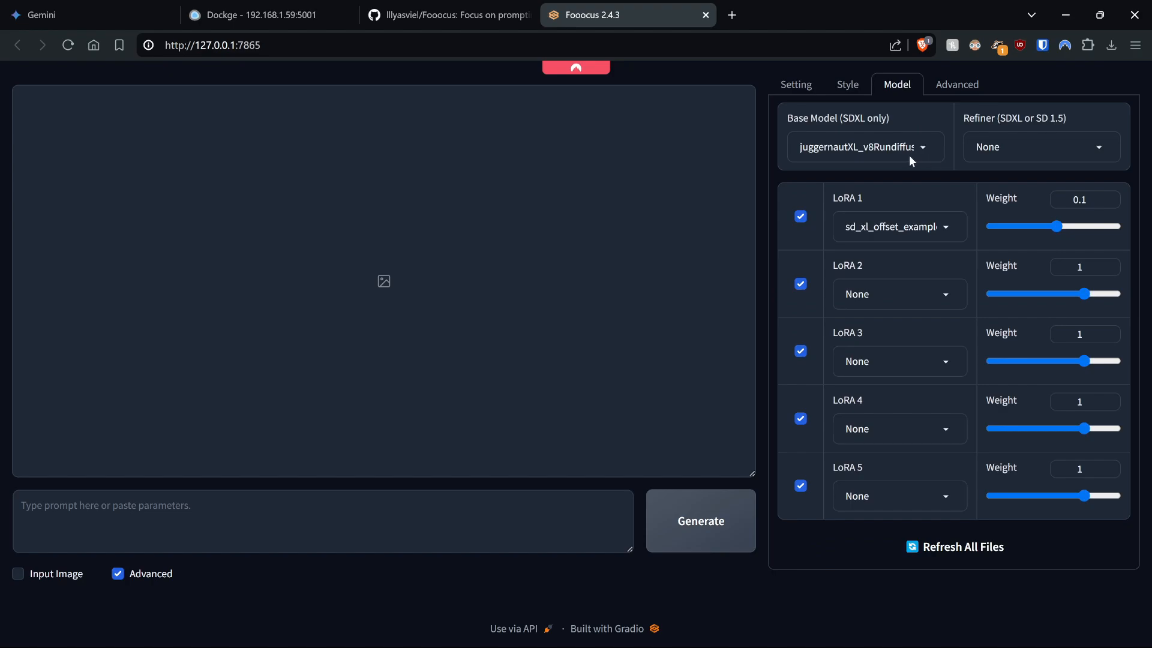
click(923, 142)
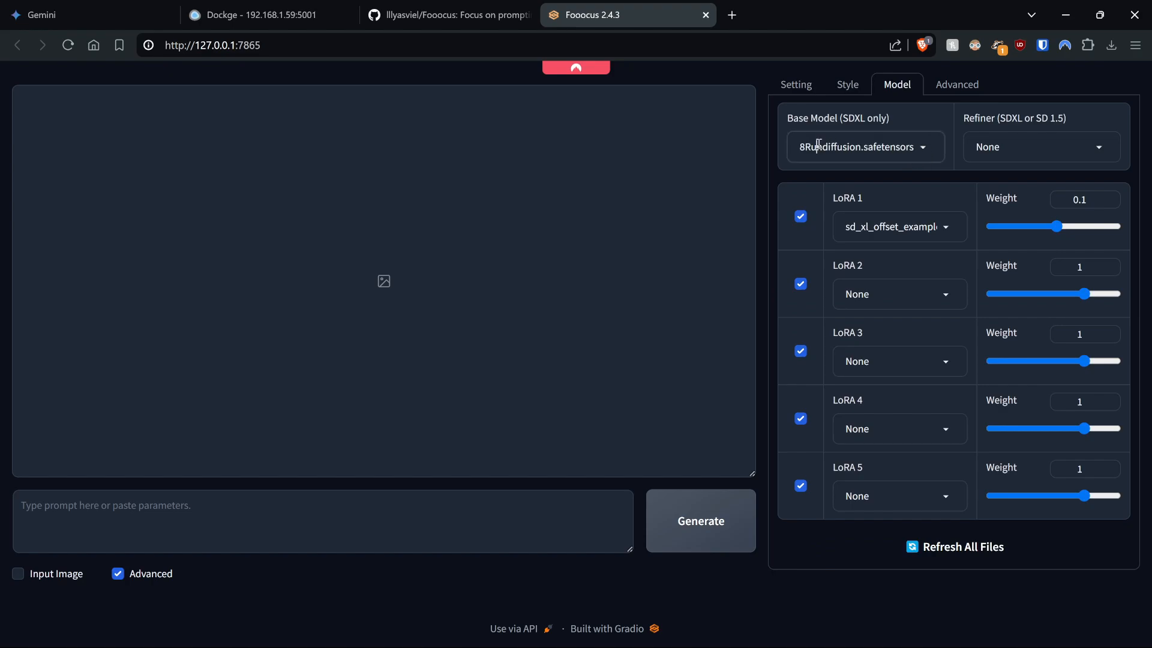
click(923, 148)
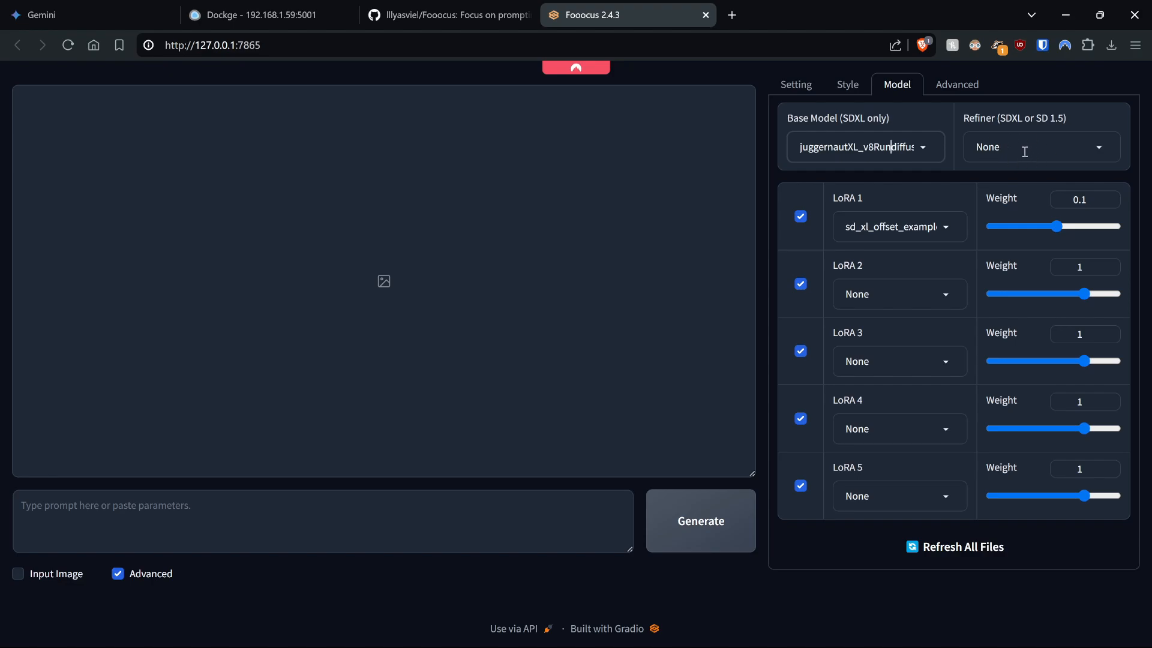
click(1103, 153)
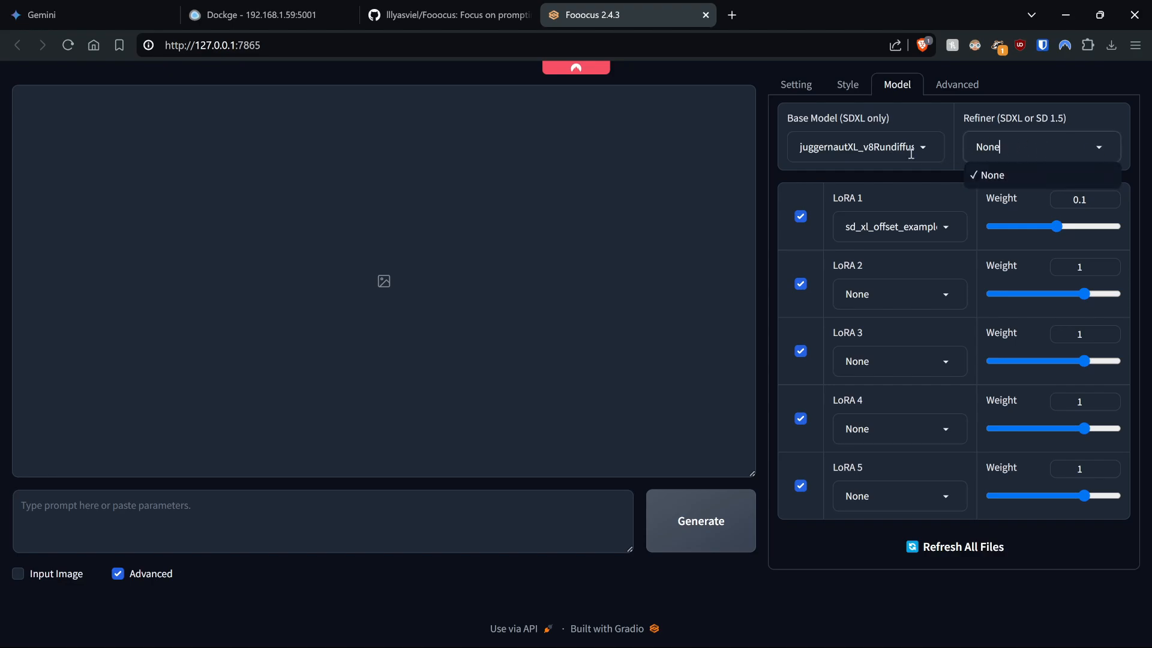
click(840, 147)
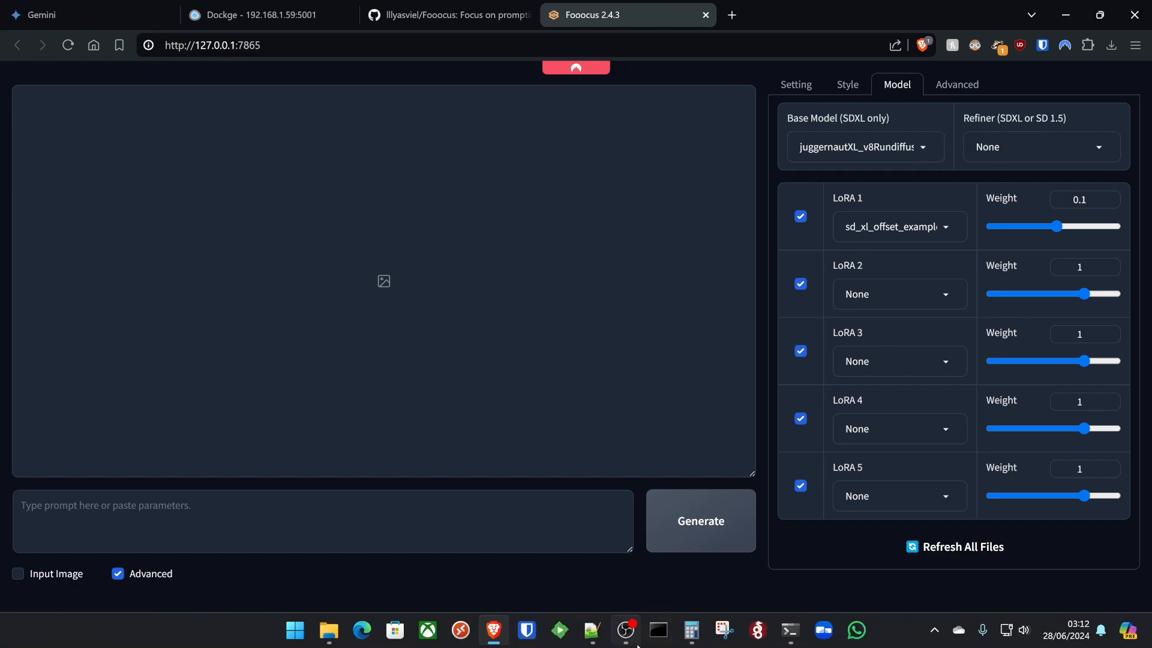
Switch to File Explorer and open the Fooocus folder's models\checkpoints subfolder.
mouse_move(329, 630)
click(455, 563)
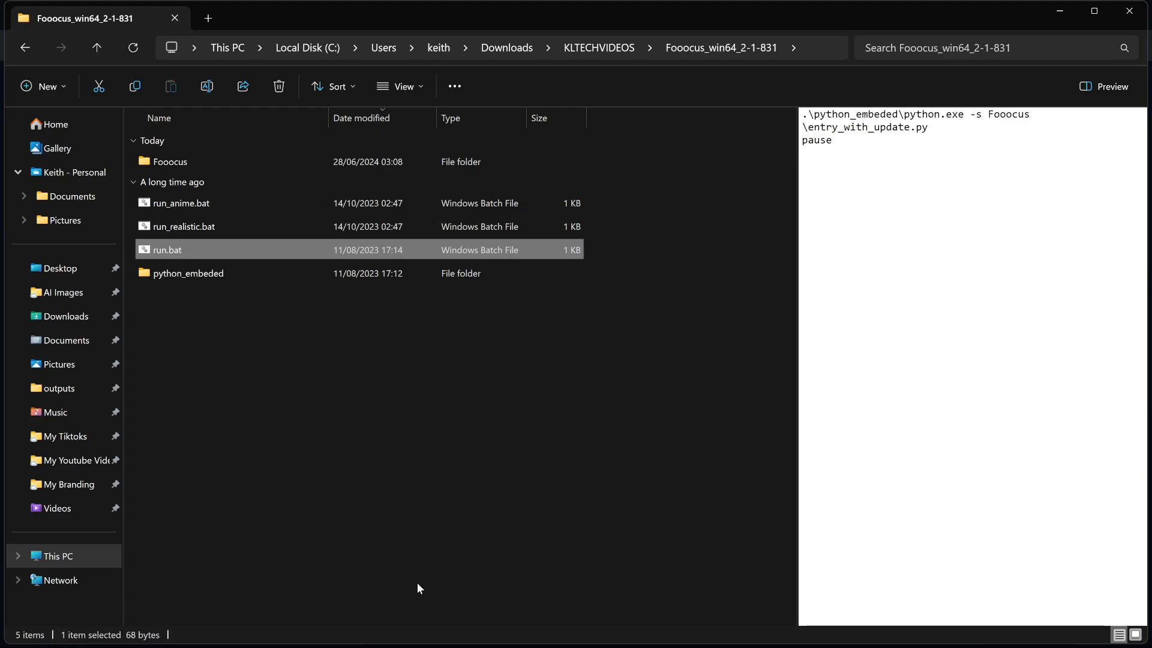
double_click(181, 159)
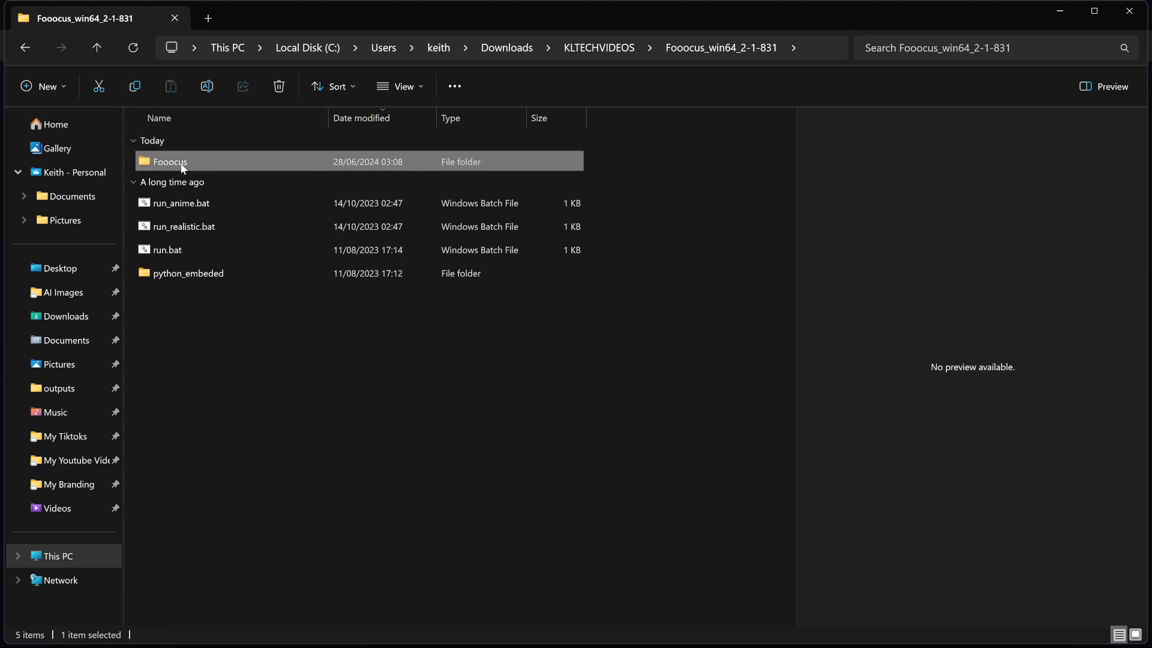
scroll(247, 218, down, 10)
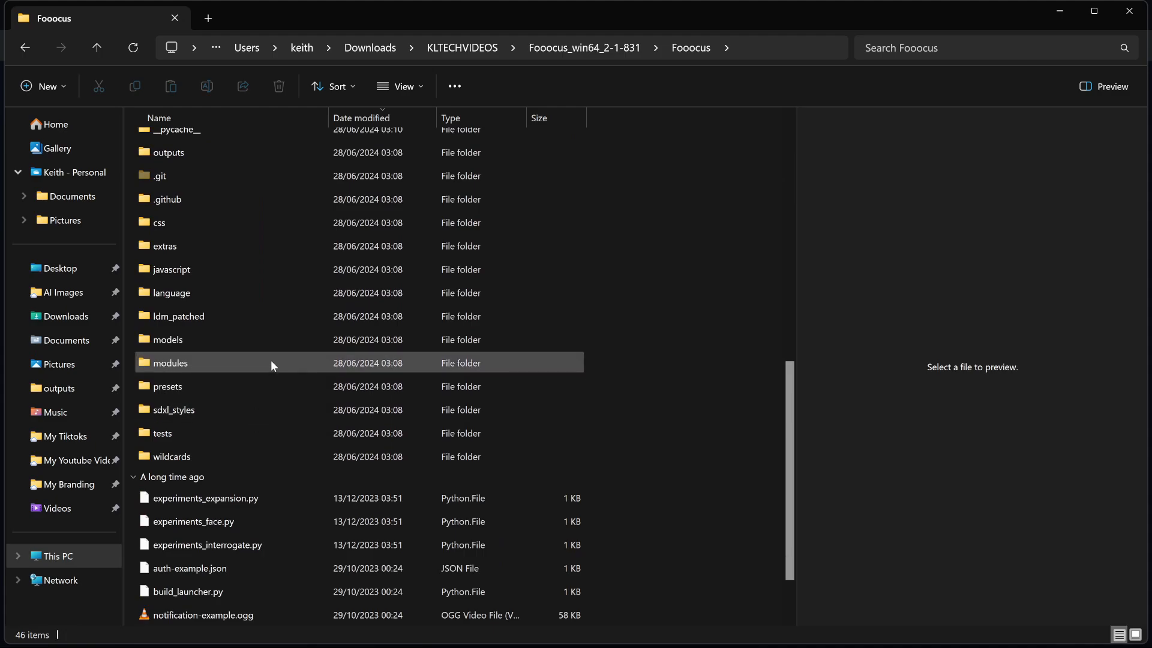
double_click(264, 346)
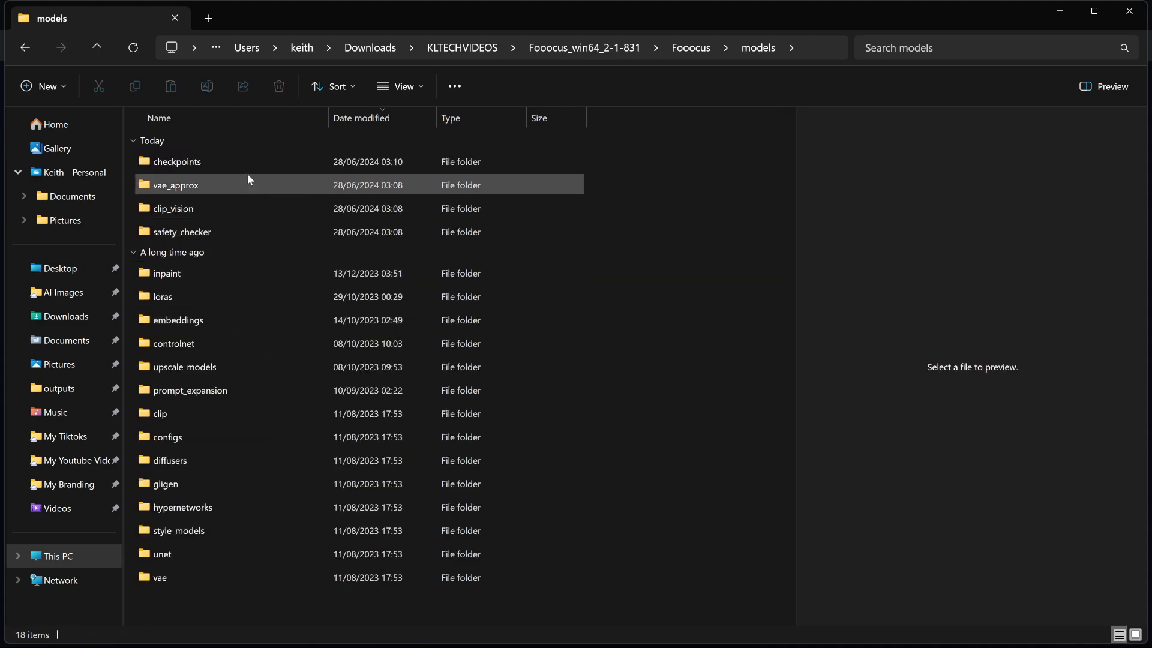
double_click(240, 163)
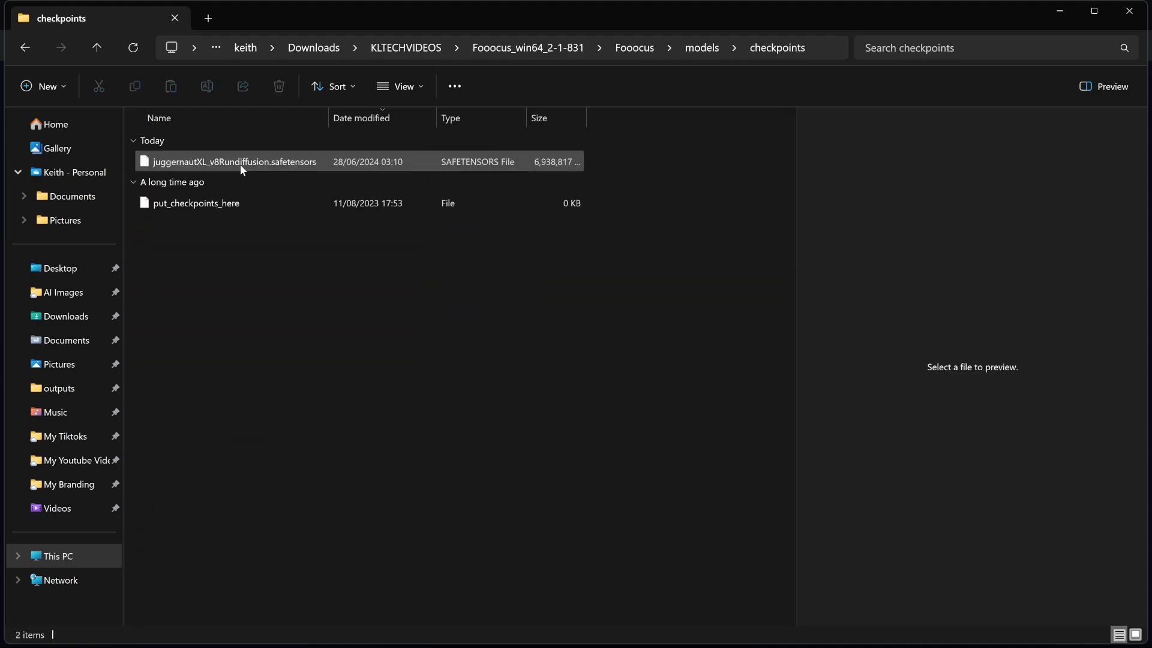
Duplicate juggernautXL_v8Rundiffusion.safetensors within the checkpoints folder.
drag(239, 164, 233, 325)
click(294, 368)
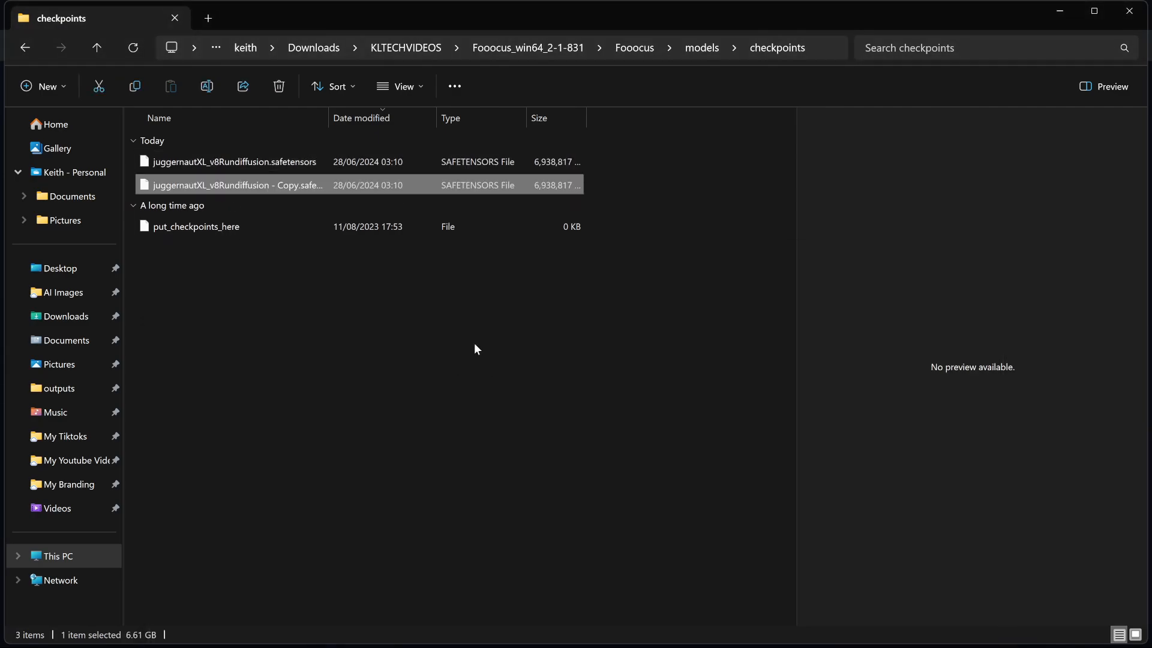
click(377, 275)
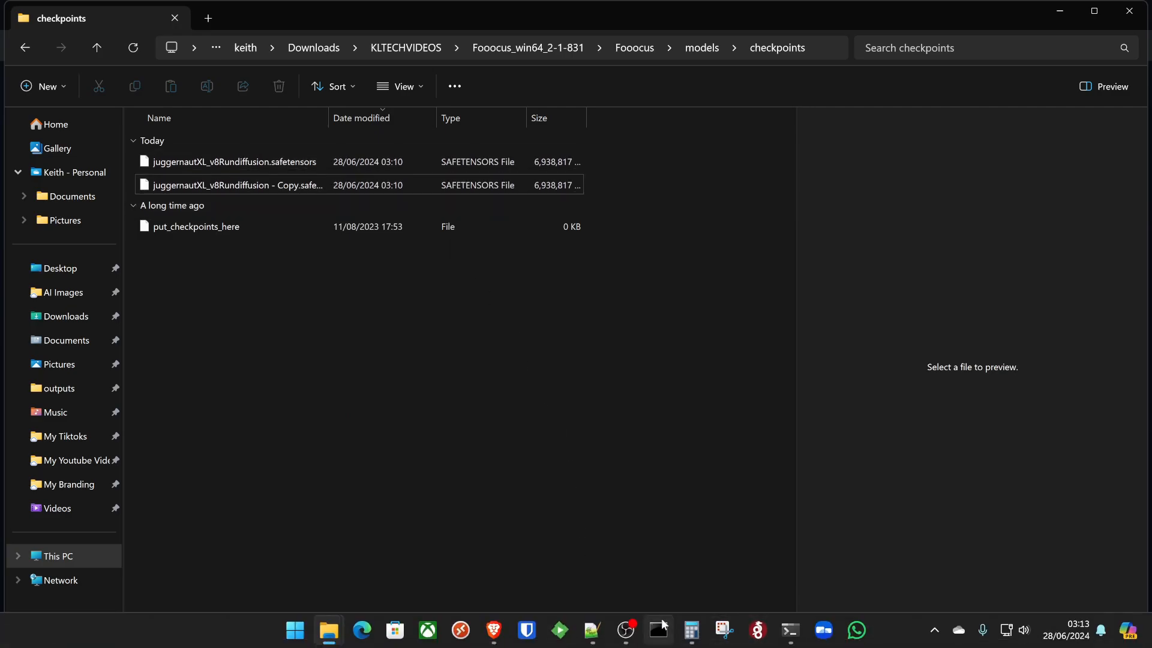
Back in Fooocus in the browser, refresh the model files and set the refiner to juggernautXL_v8Rundiffusion - Copy.safetensors.
click(493, 640)
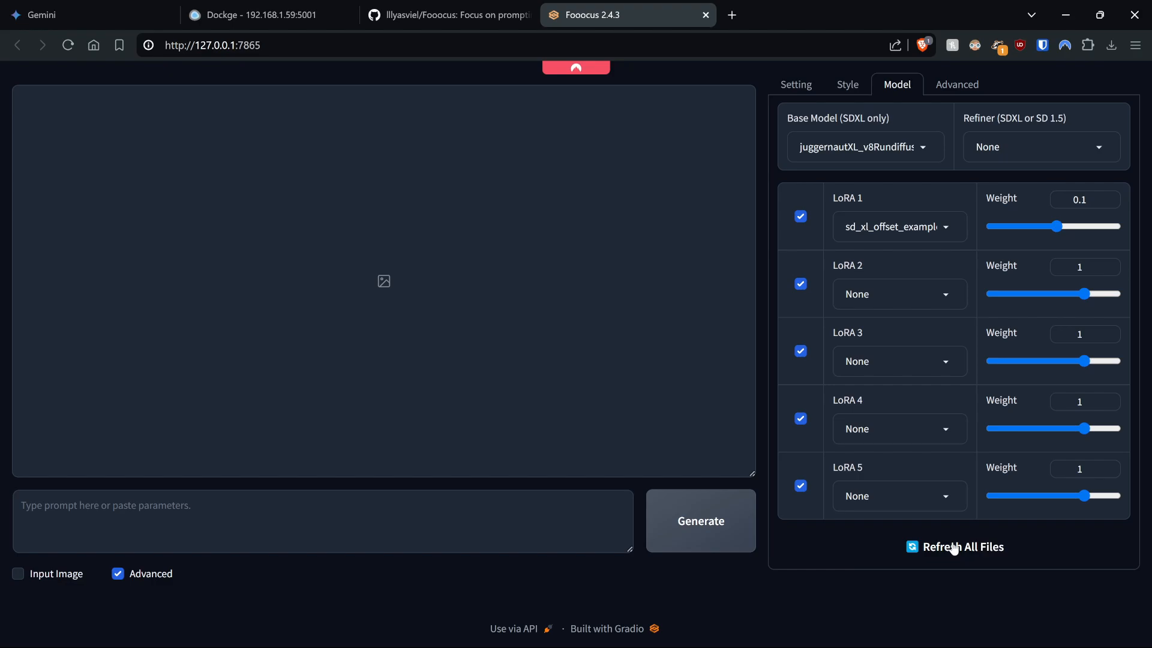
click(1045, 145)
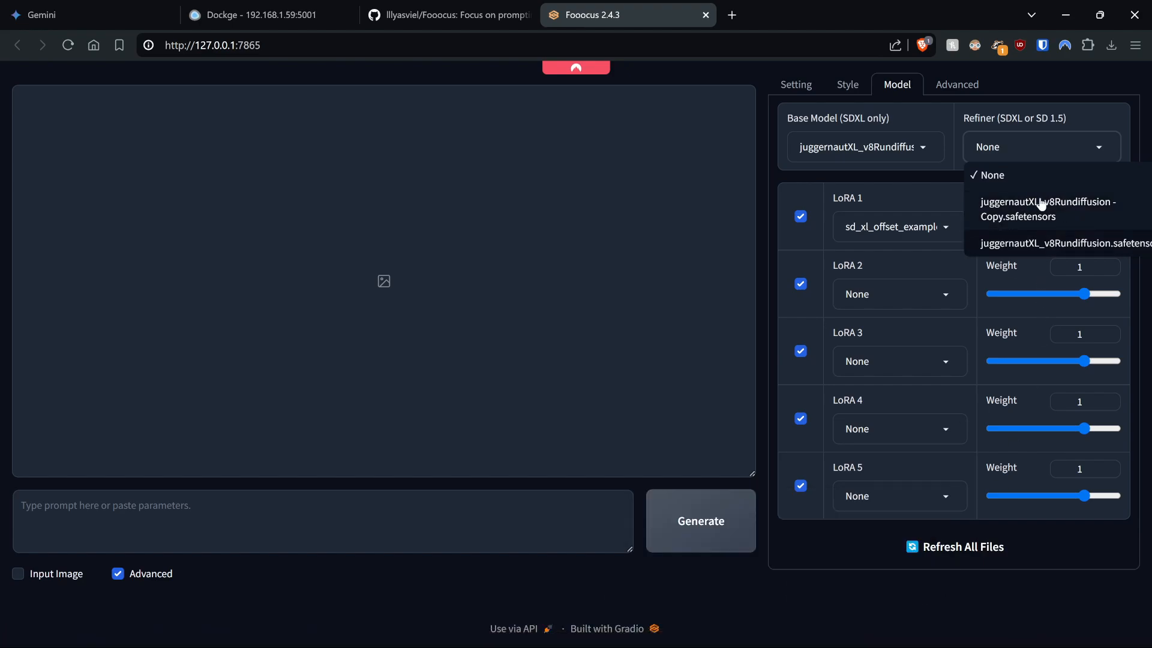
click(1007, 202)
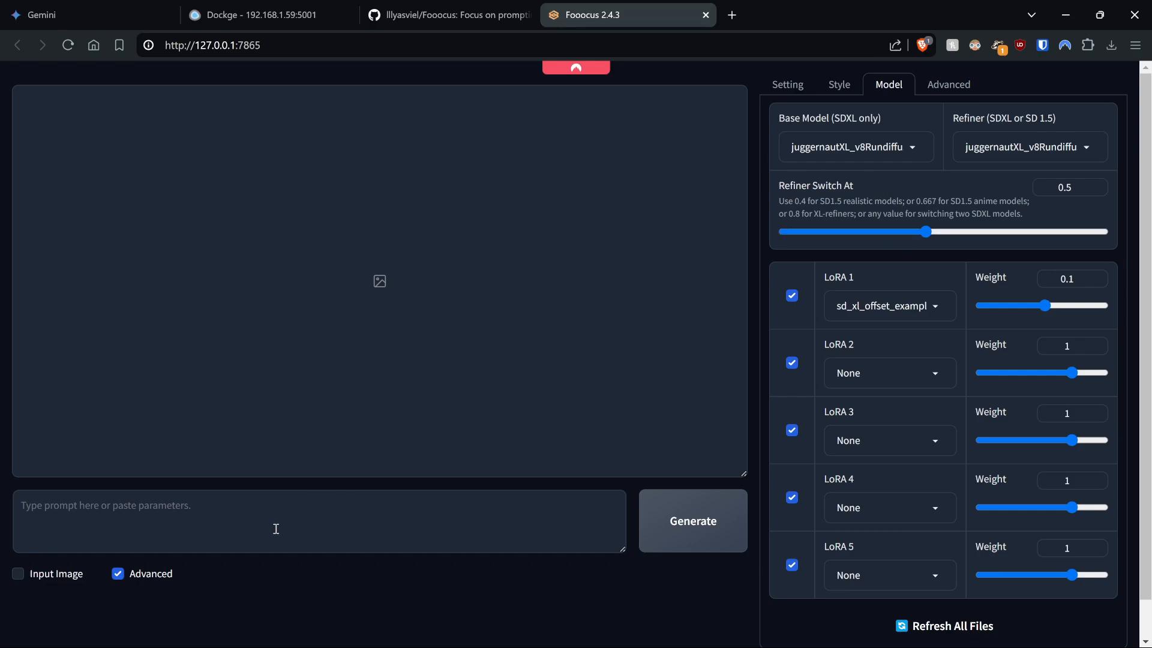
Generate images from the prompt "fairy tale castle with a princess in a tower guarded by a red huge dragon with fire!".
click(350, 520)
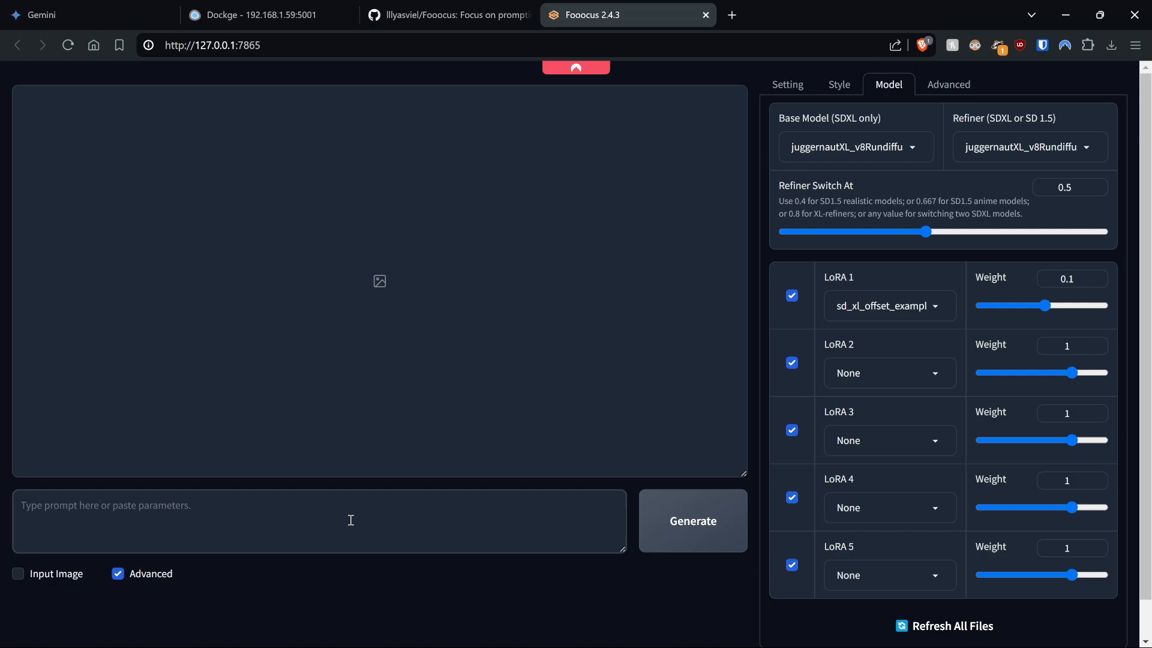
text(fai)
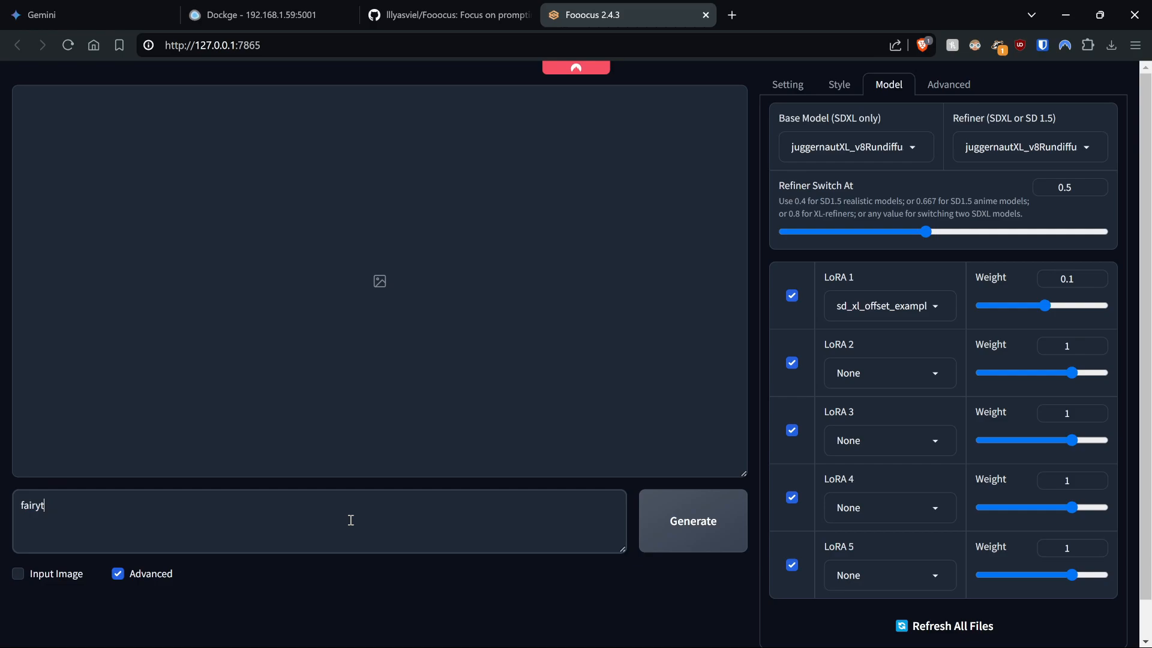
text(ry tale castle with a princess in a tower)
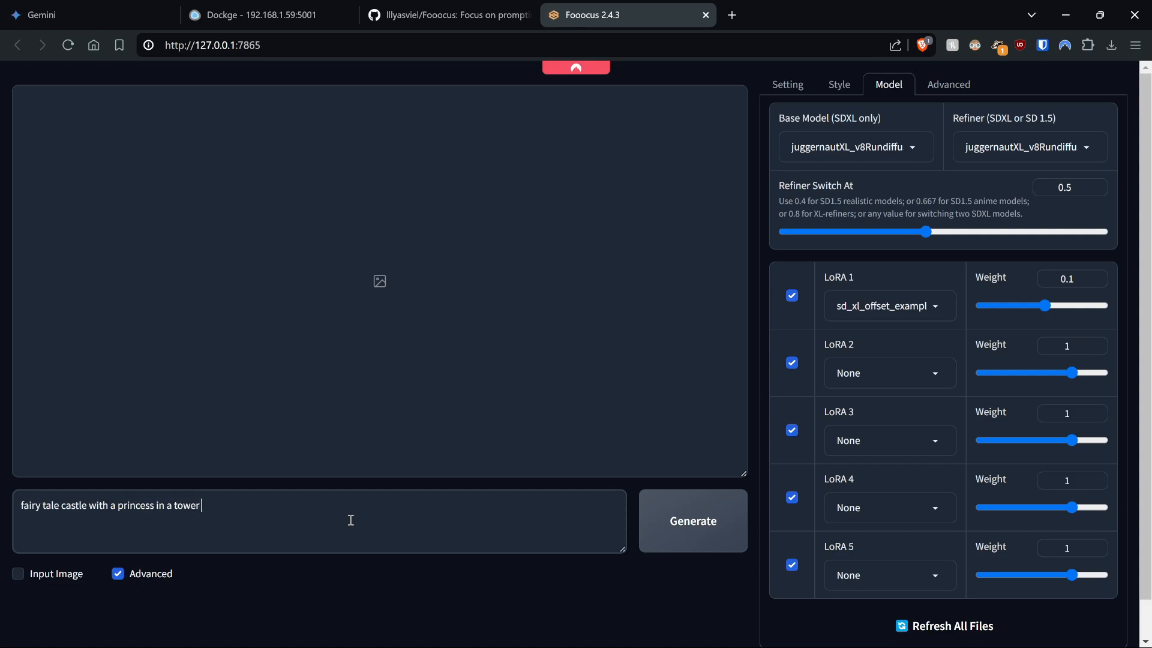
text( gaur)
key(BackSpace)
key(BackSpace)
key(BackSpace)
key(BackSpace)
key(BackSpace)
key(BackSpace)
text(uarded by a red huge d)
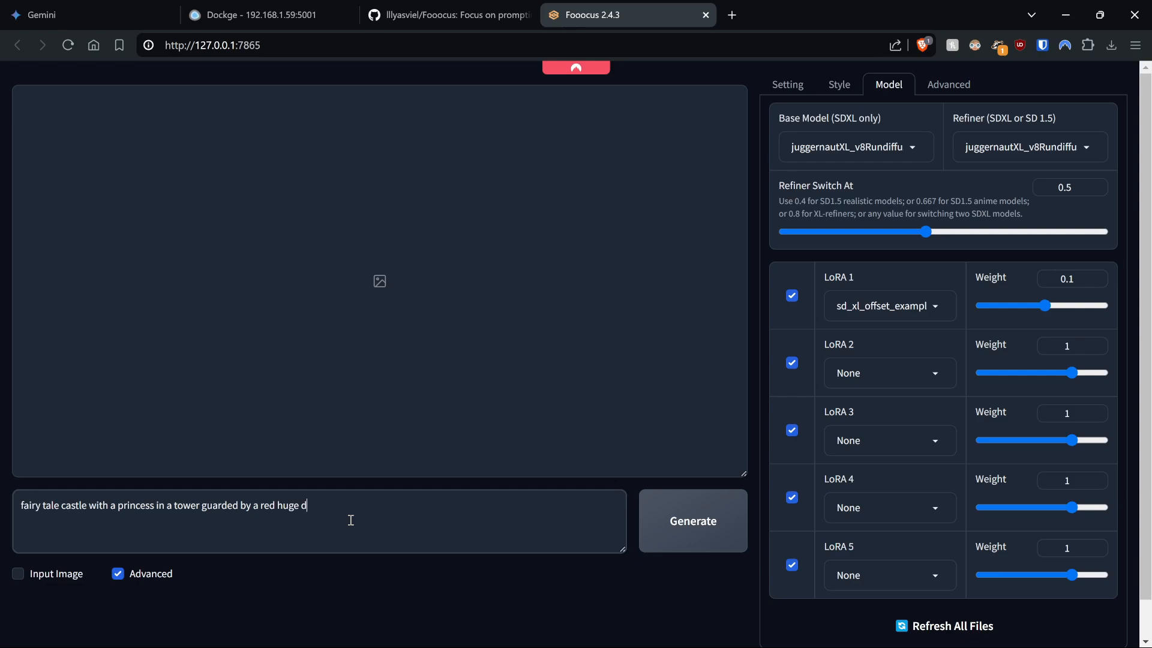
text(ragon with fire!)
click(717, 537)
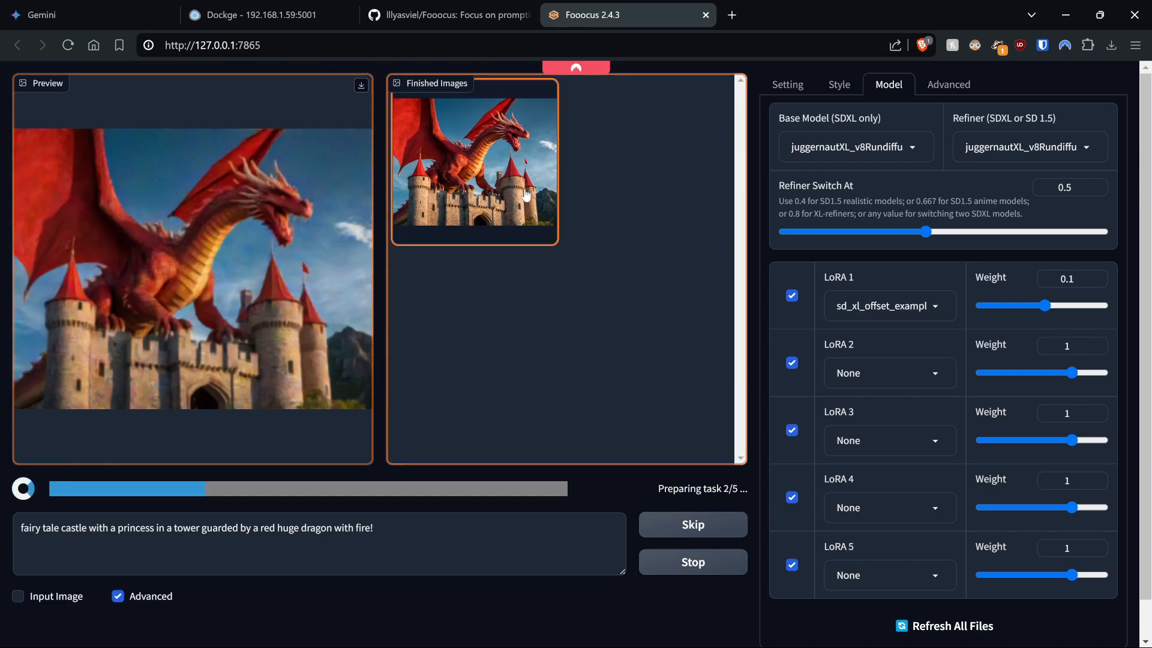
View the first finished castle image at full size, then close the enlarged view.
click(478, 161)
click(567, 239)
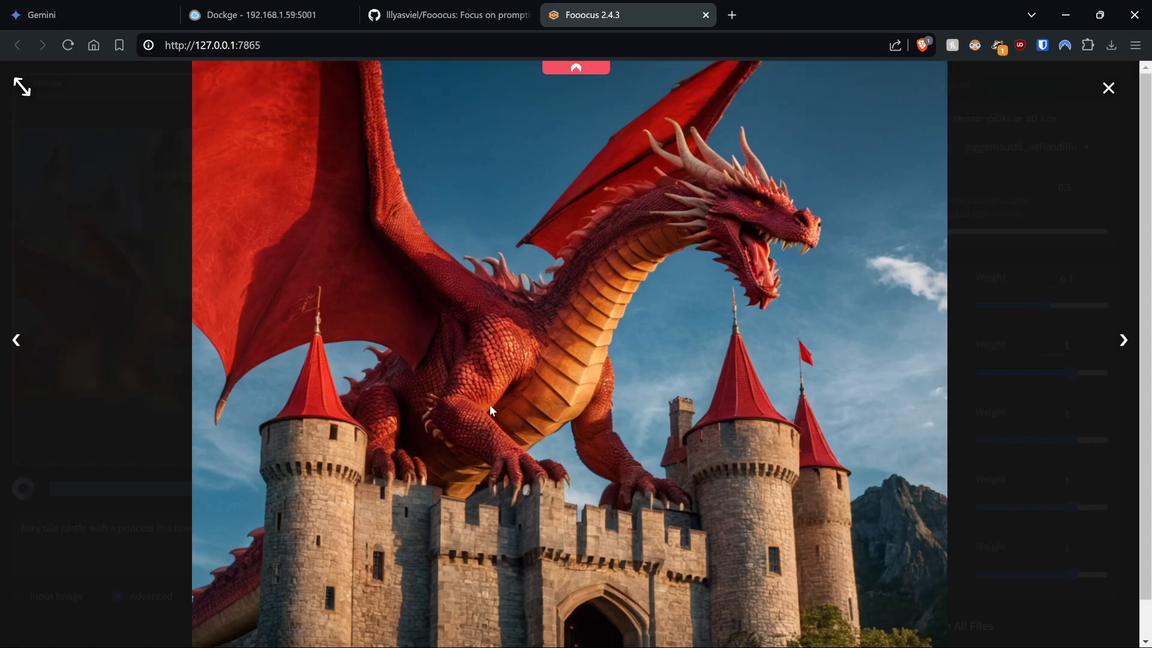
click(1106, 92)
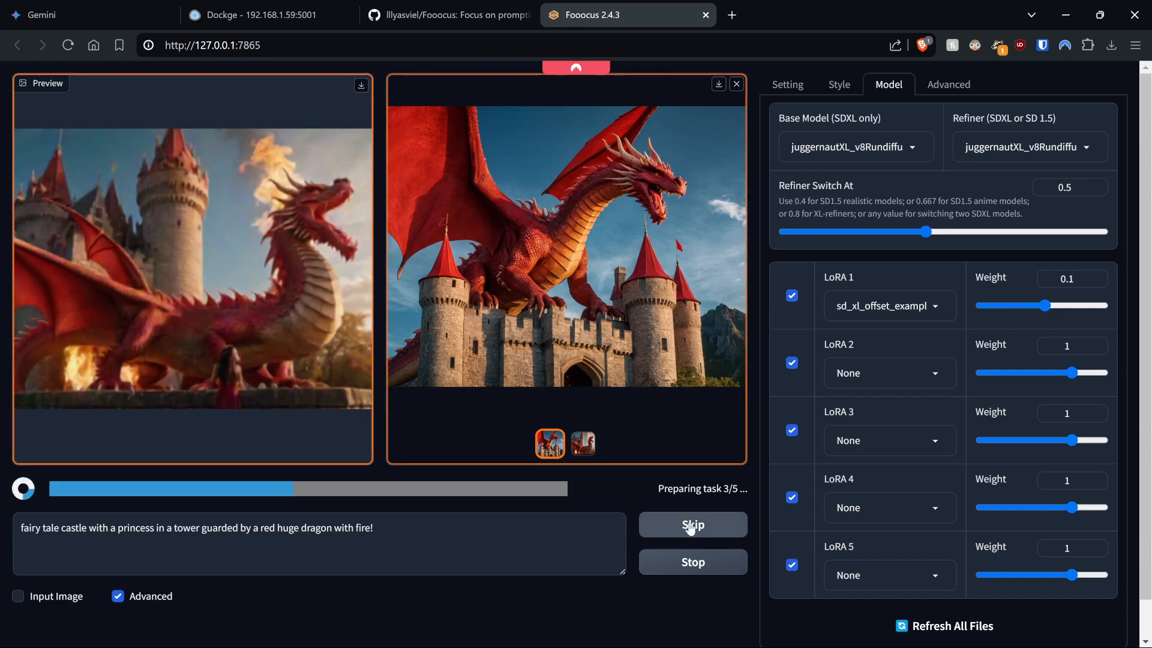
Switch between the first and second finished images to compare them.
click(580, 450)
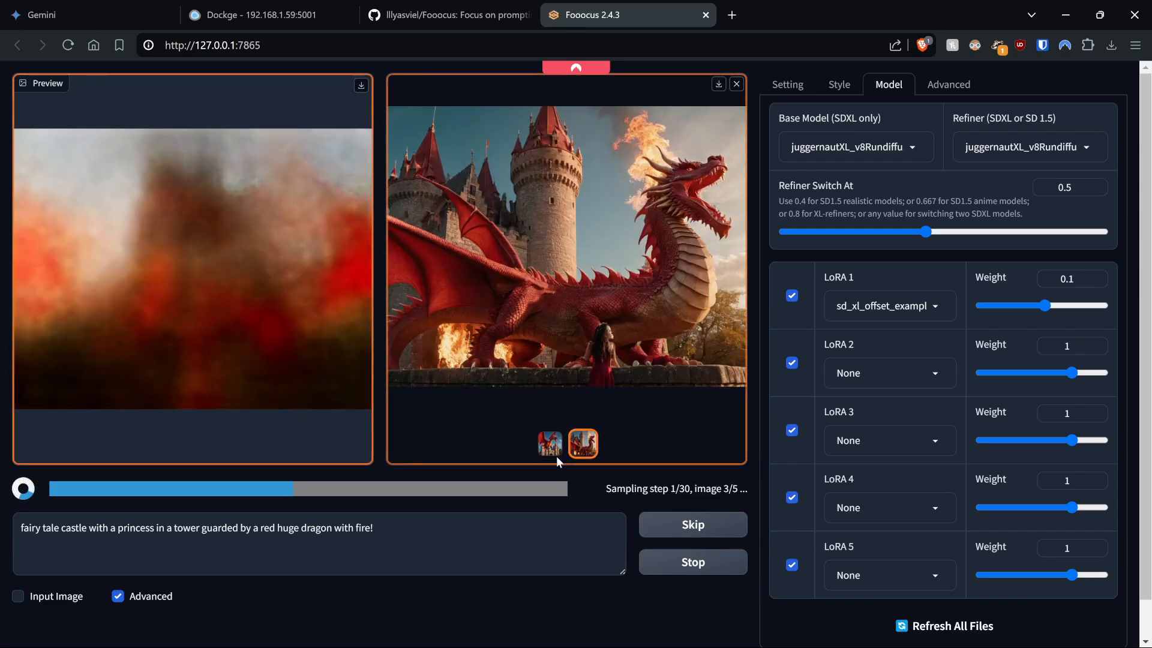
click(550, 444)
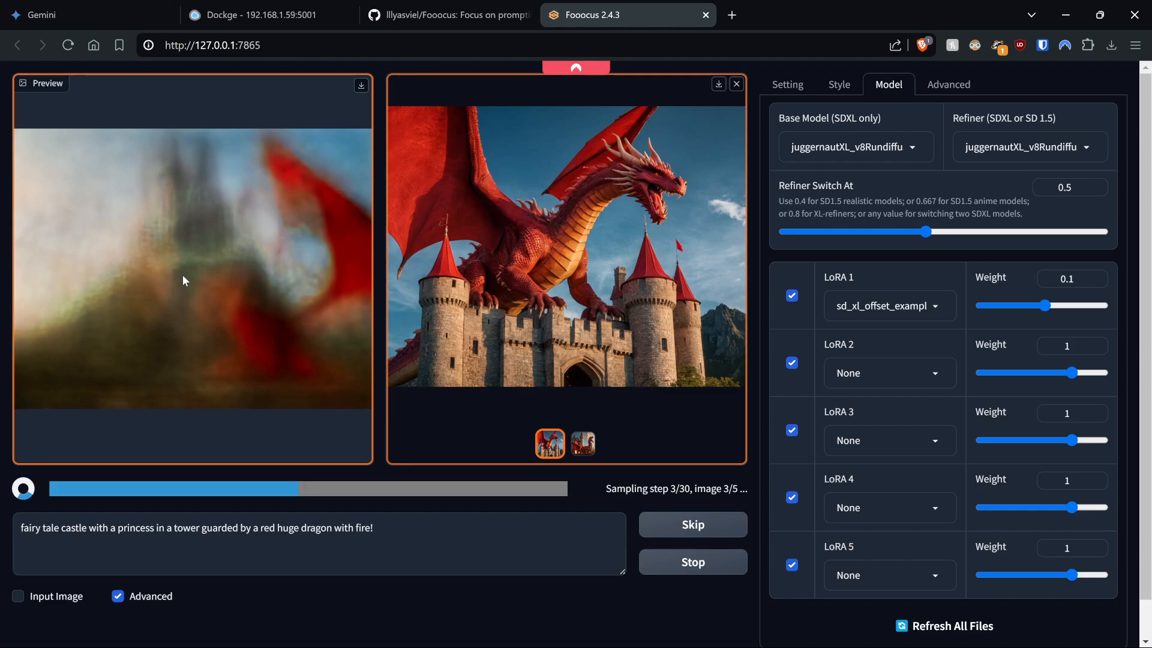
click(587, 445)
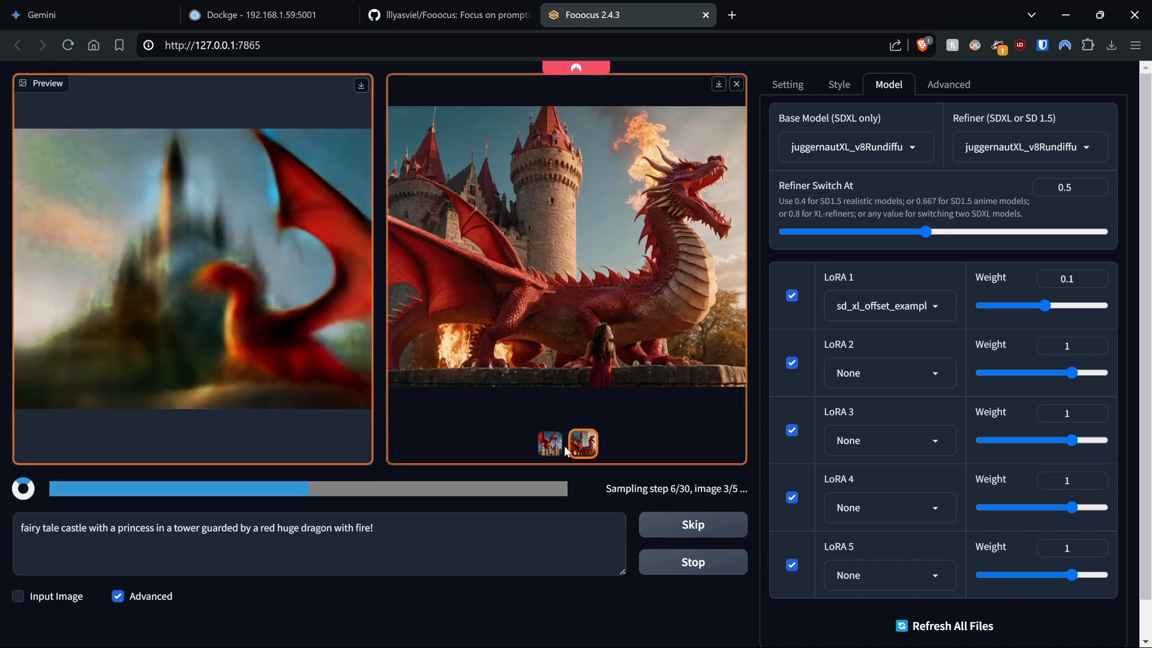
click(549, 444)
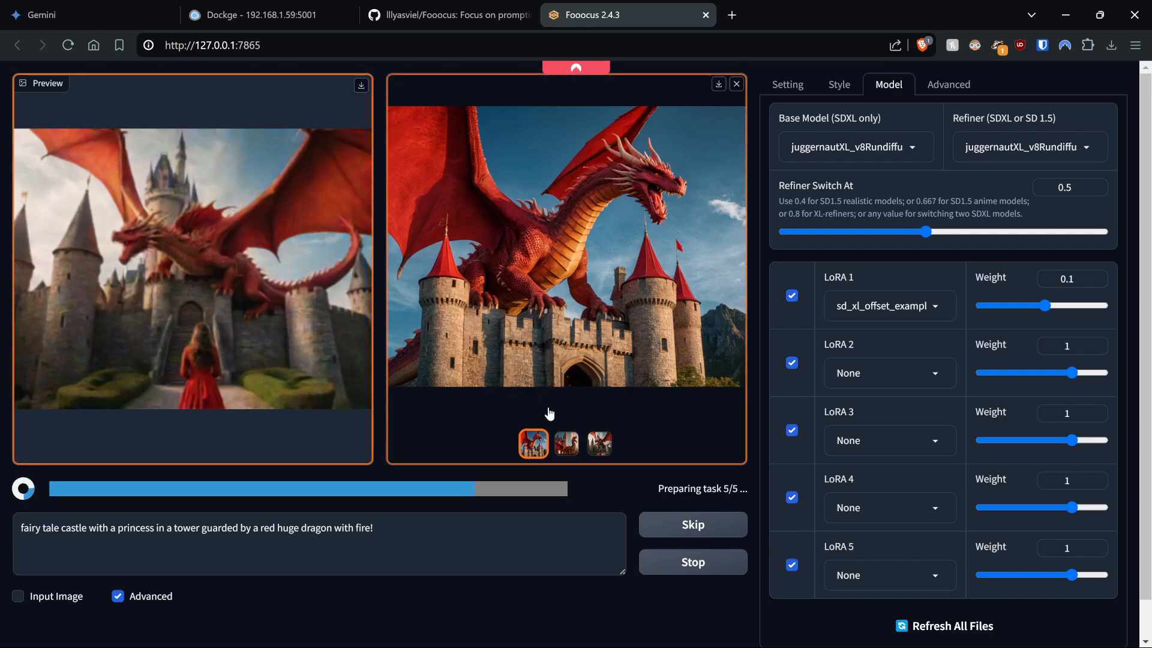
Enlarge the third finished image to inspect its details, then close the enlarged view.
click(599, 444)
click(604, 278)
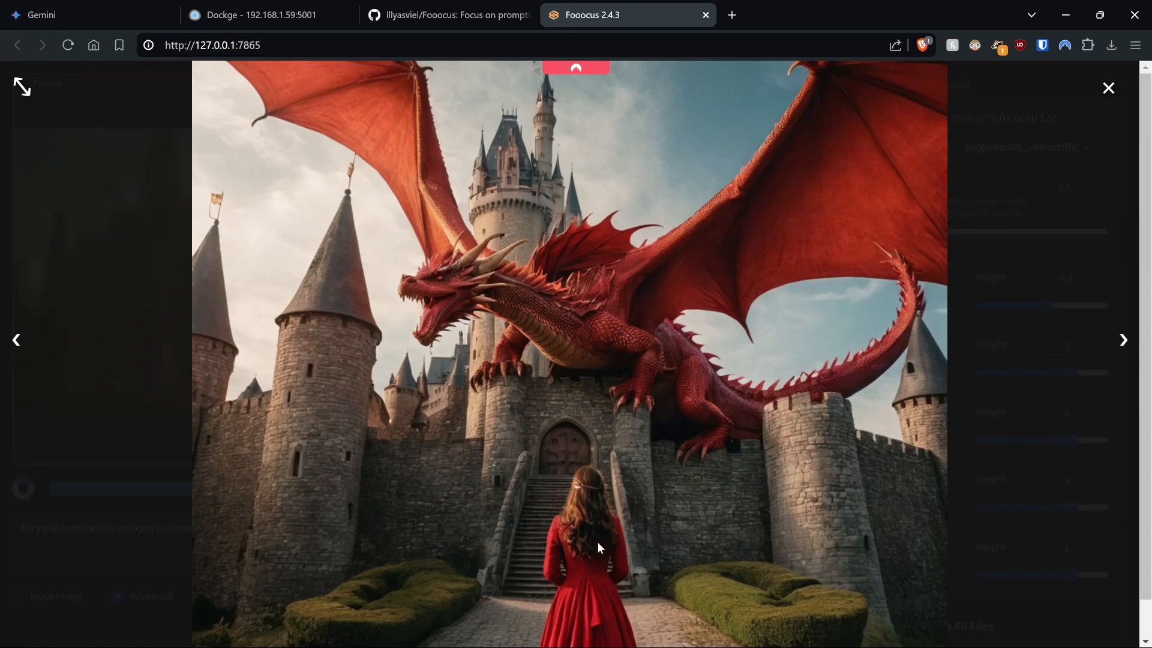
click(1108, 89)
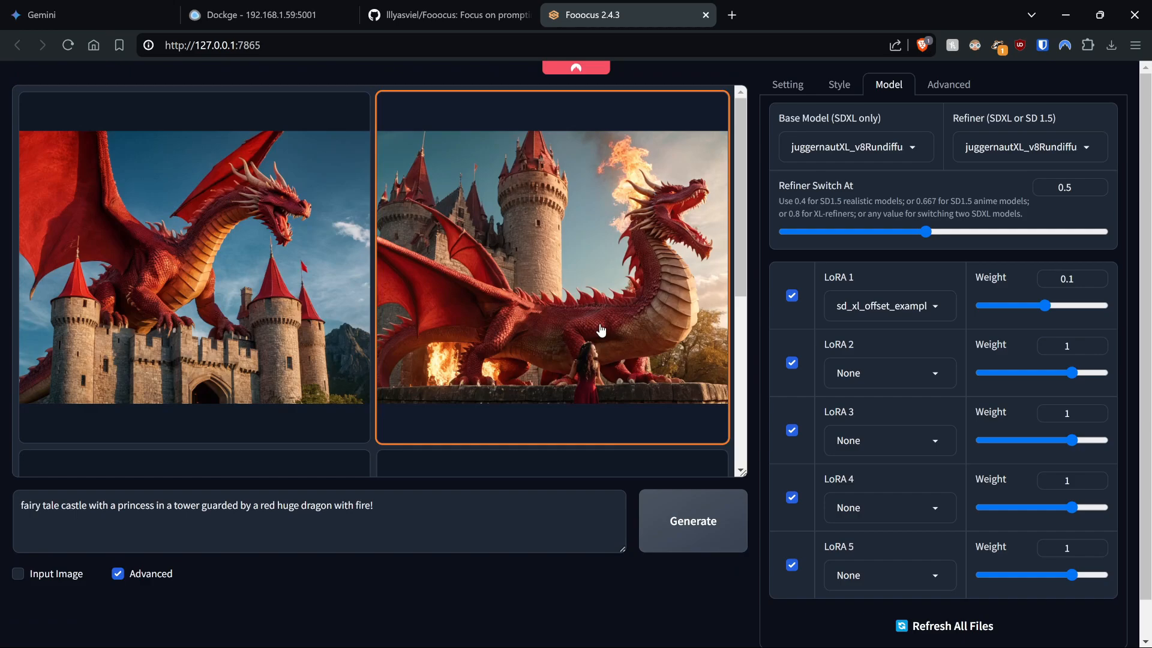
Enlarge the fourth generated image, page through all the results at full size, and close the viewer.
scroll(555, 330, down, 3)
click(556, 340)
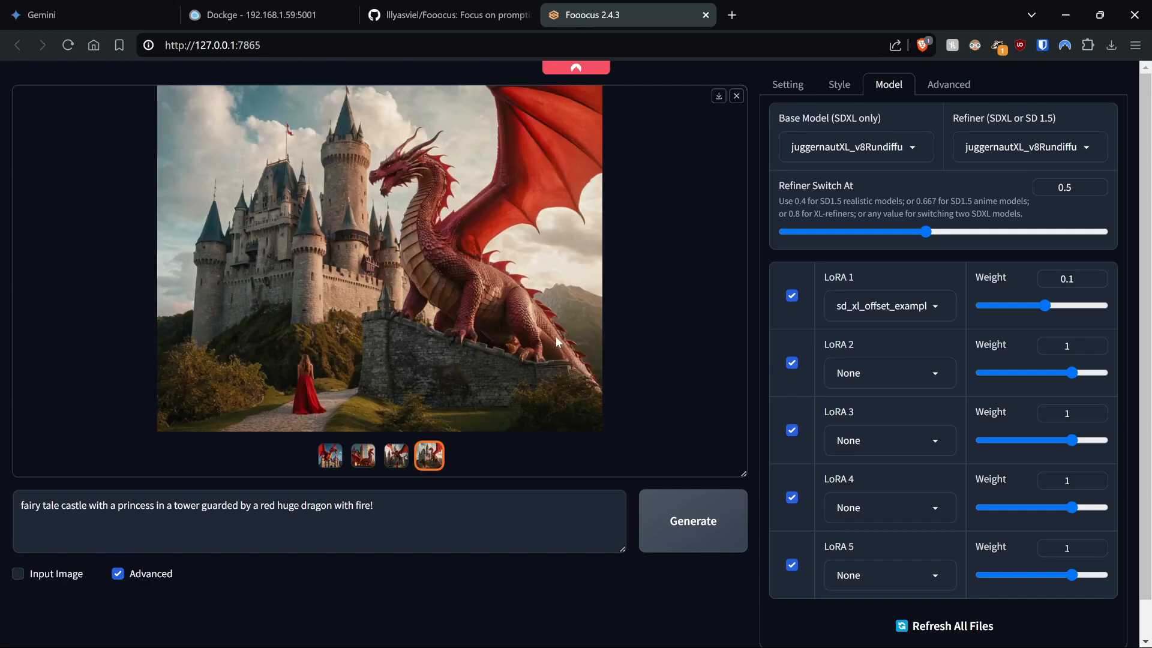
click(501, 335)
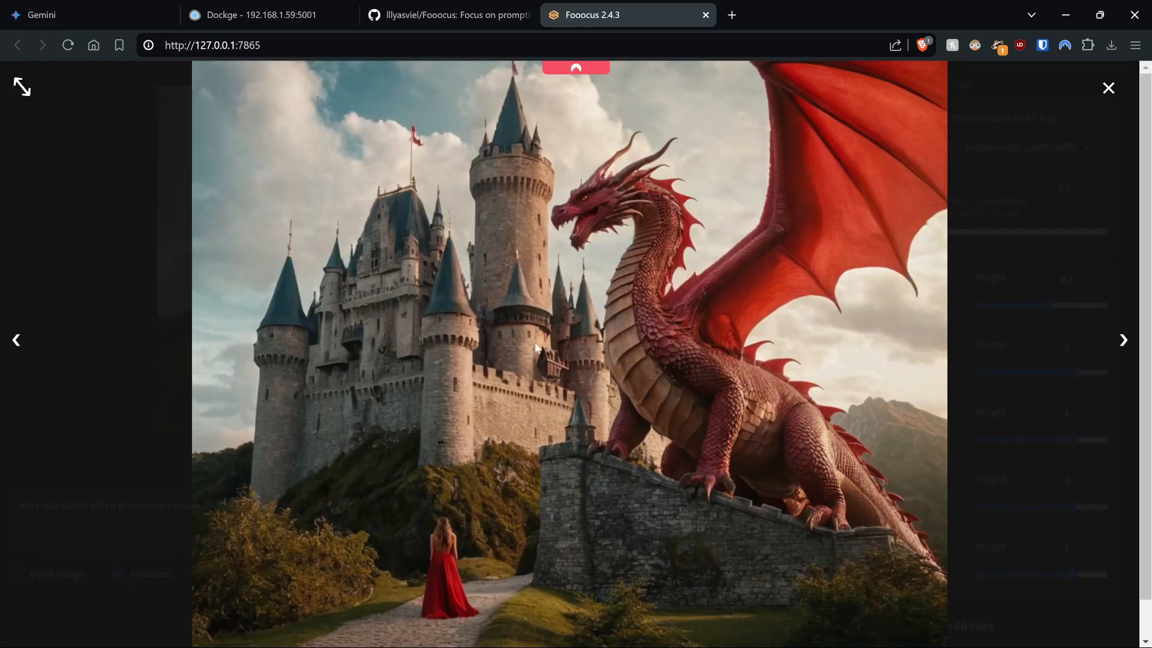
click(1118, 344)
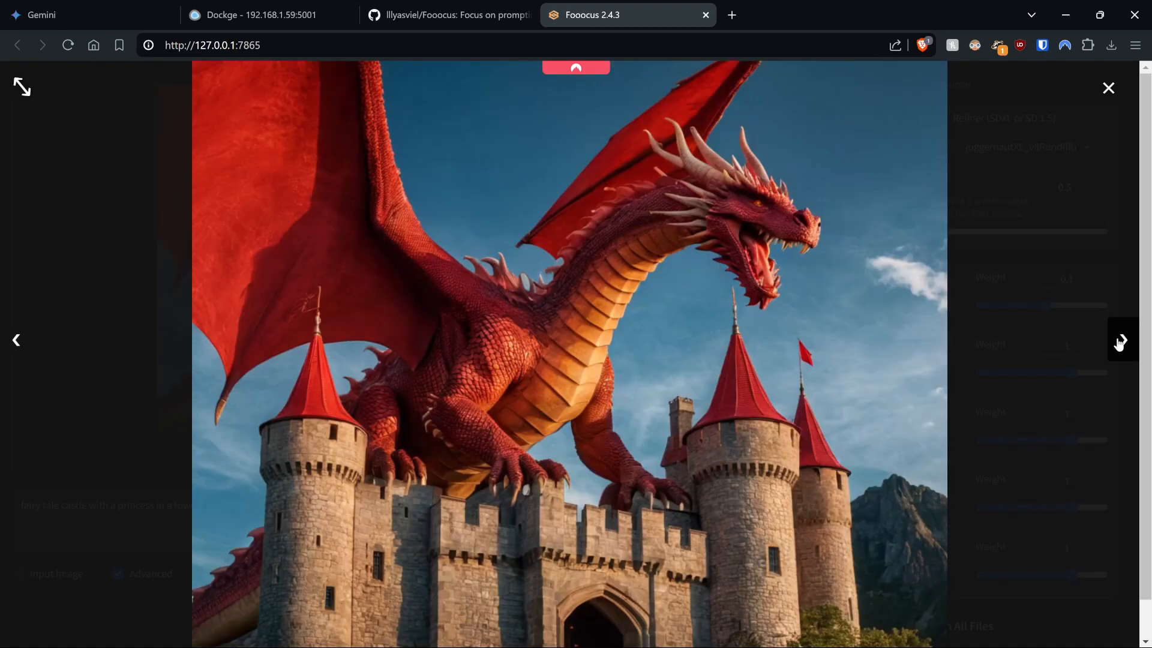
click(1119, 344)
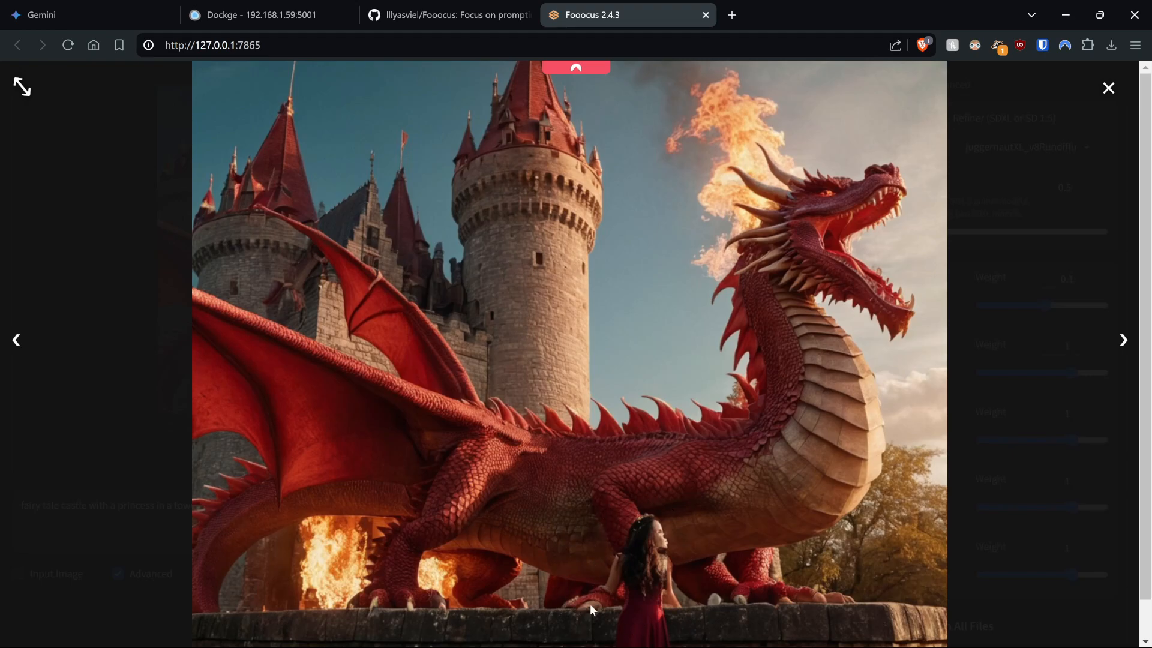
click(1120, 352)
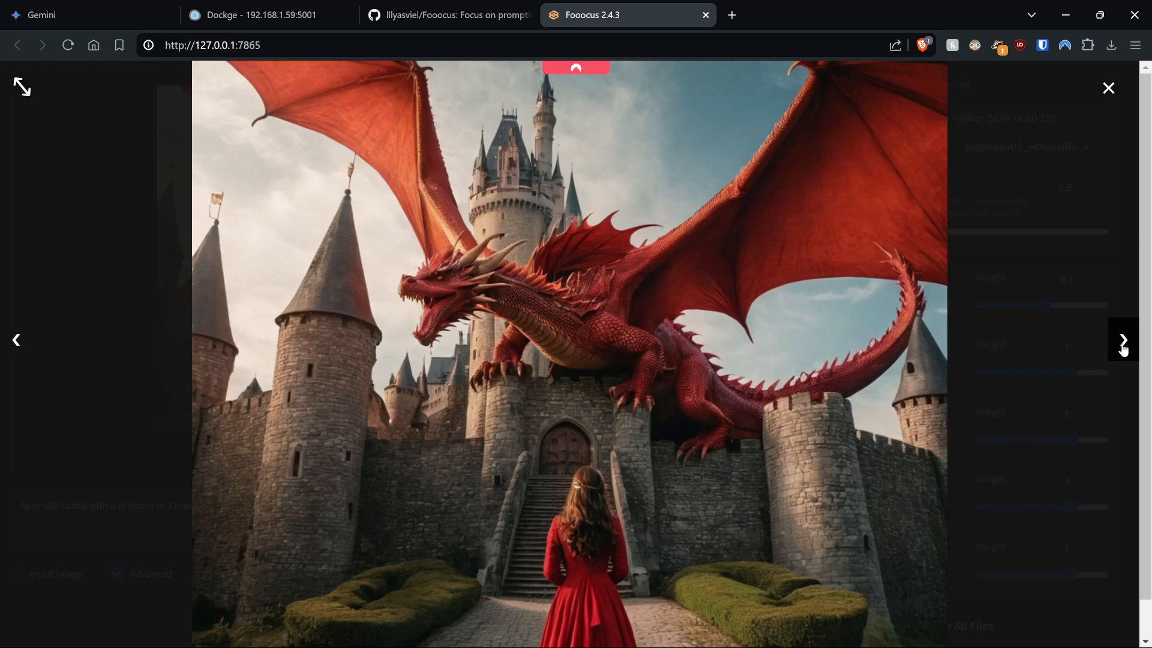
click(1122, 350)
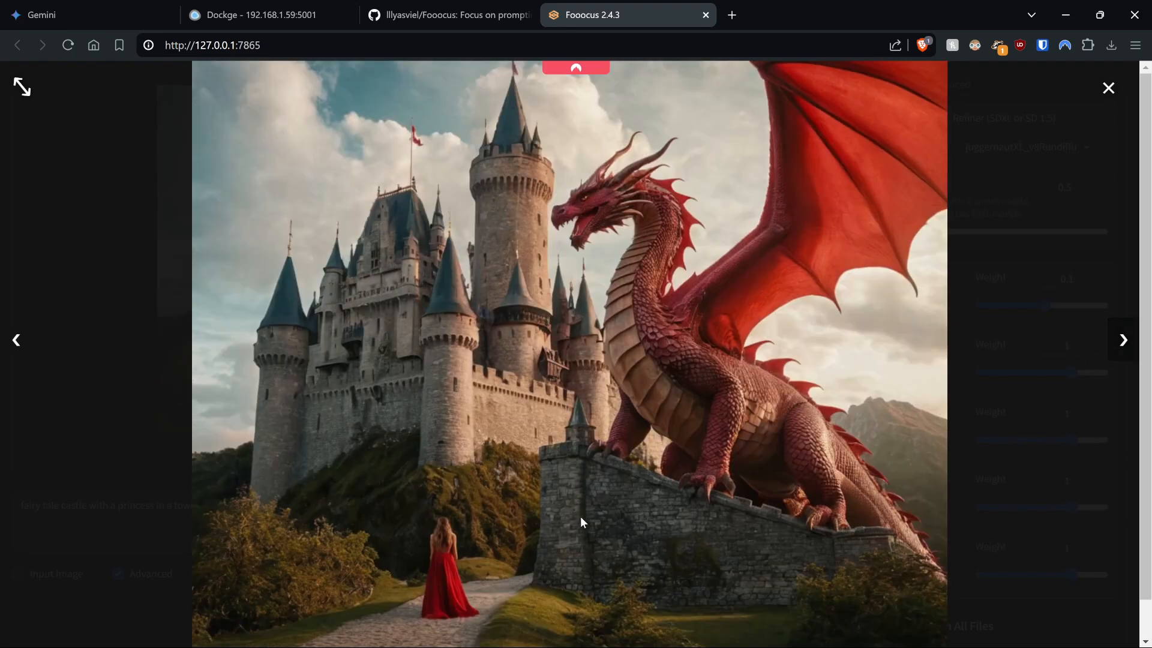
click(1112, 351)
click(1111, 352)
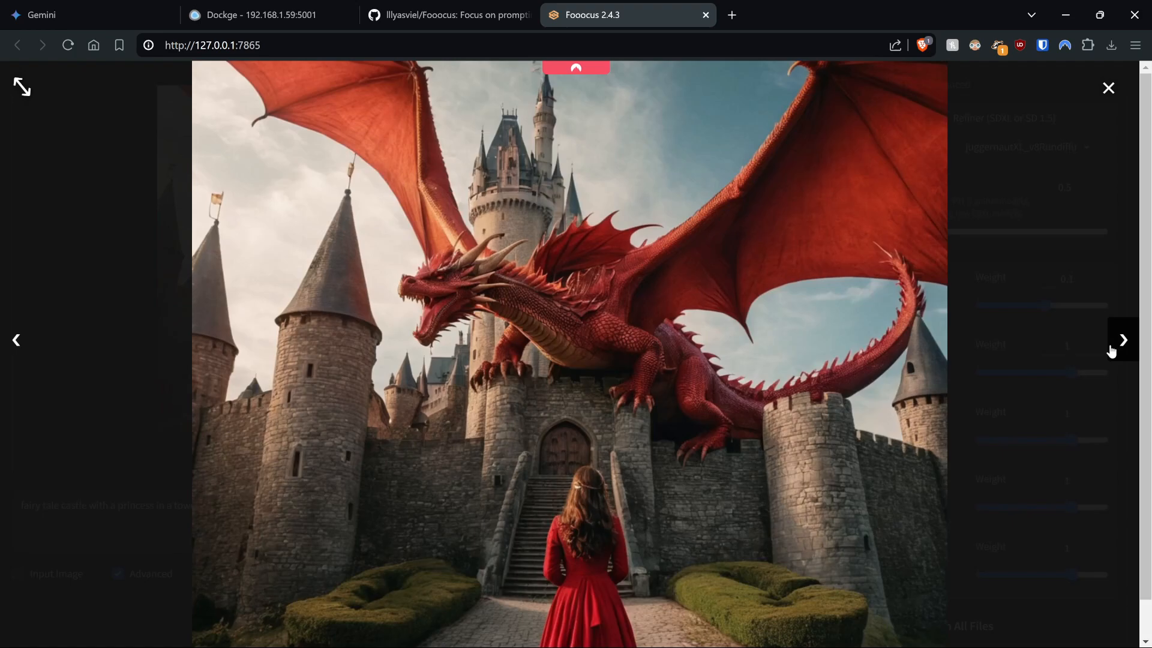
click(1108, 88)
scroll(291, 280, down, 1)
scroll(291, 280, up, 1)
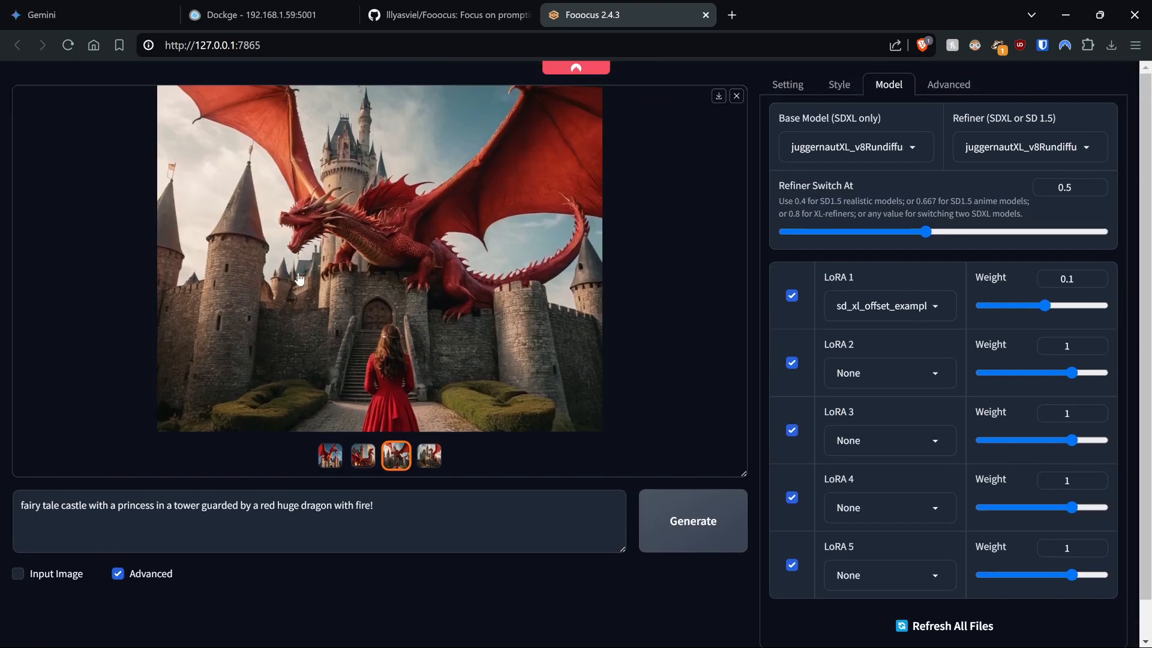
scroll(423, 300, down, 1)
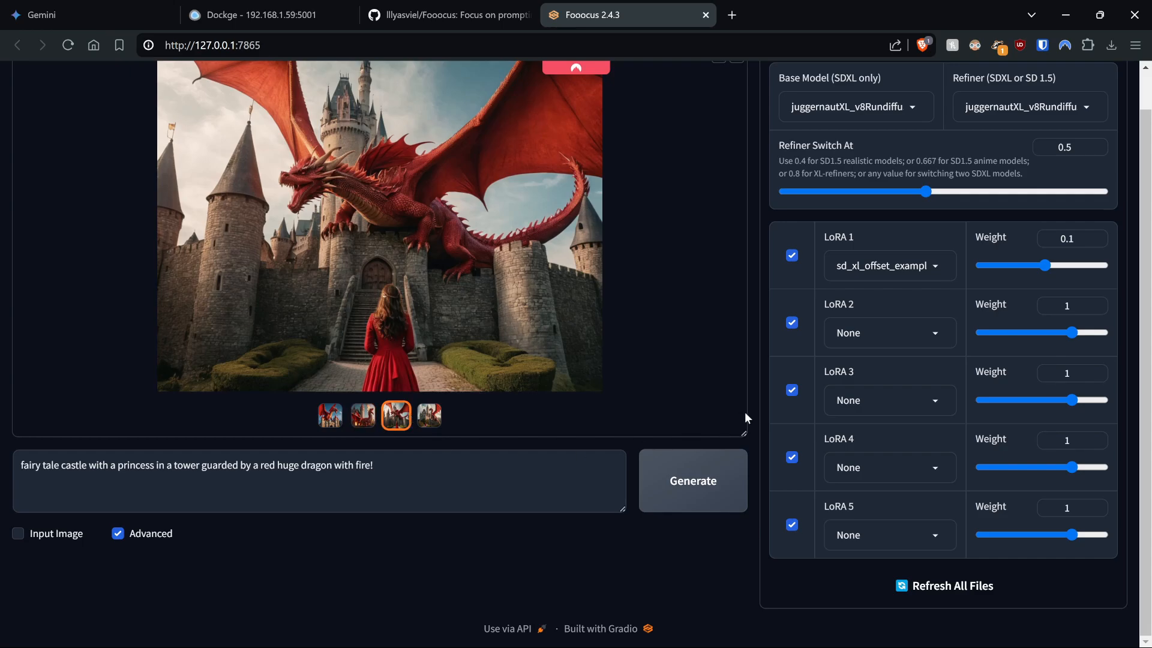
scroll(335, 282, up, 1)
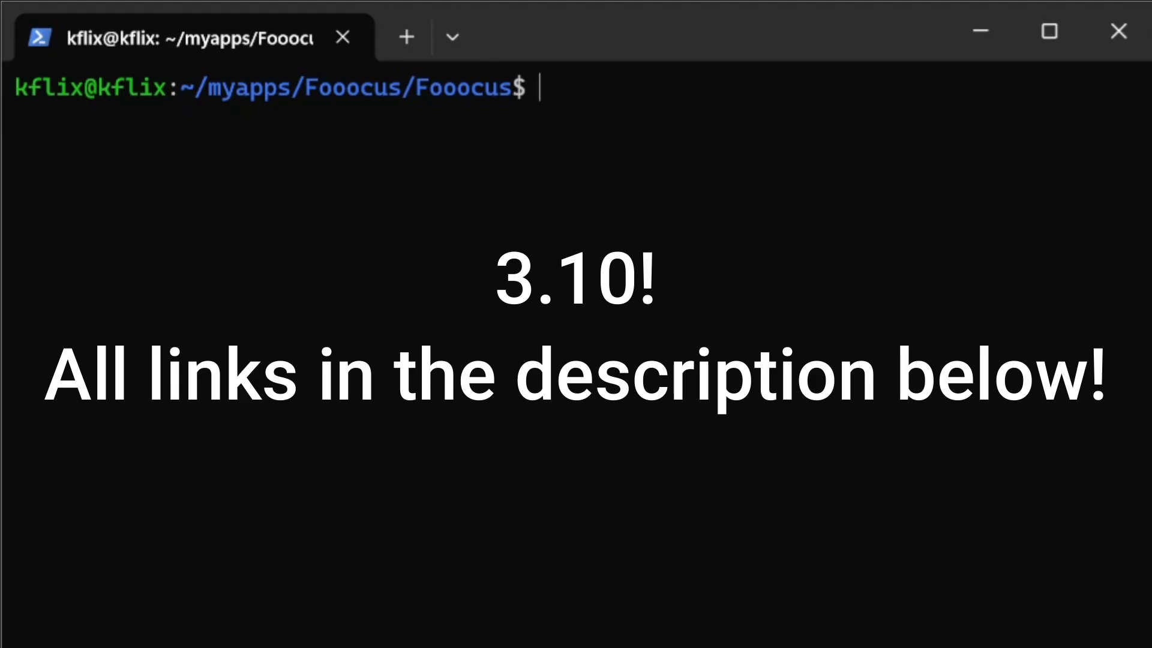
In the Linux terminal, update the package lists and install python3.10 with apt-get.
text(sudo apt-get update sudo apt-get install python3.10)
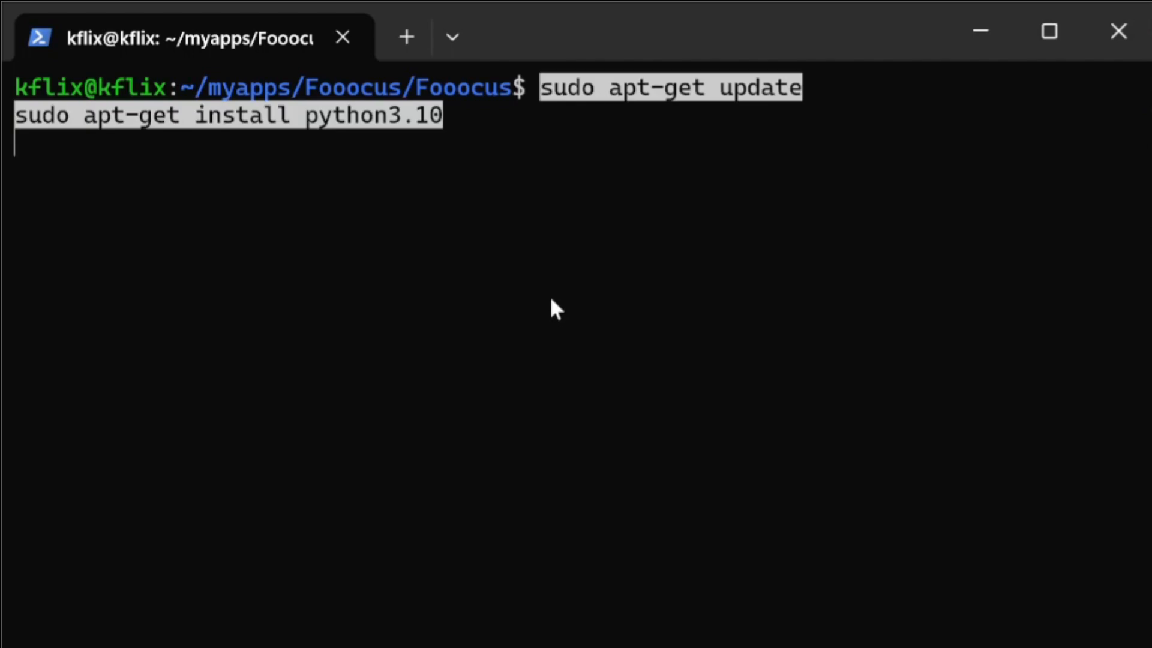
key(Return)
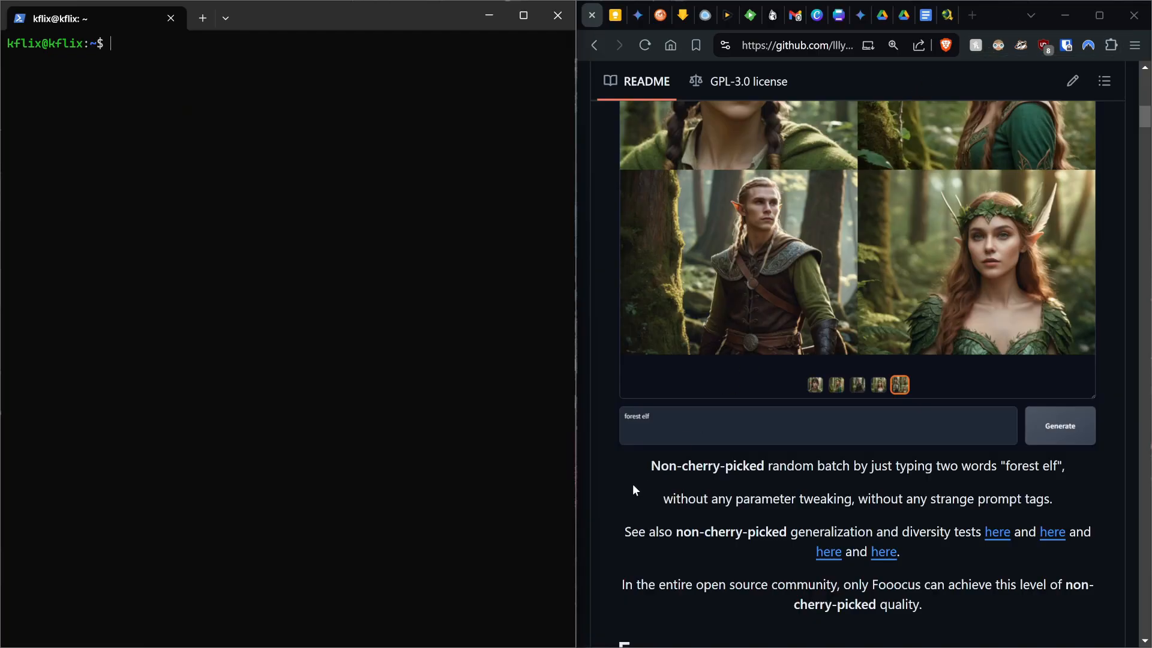
Find the README's "Linux (Using native system Python)" section and copy its git clone and pip3 install commands.
scroll(723, 277, down, 10)
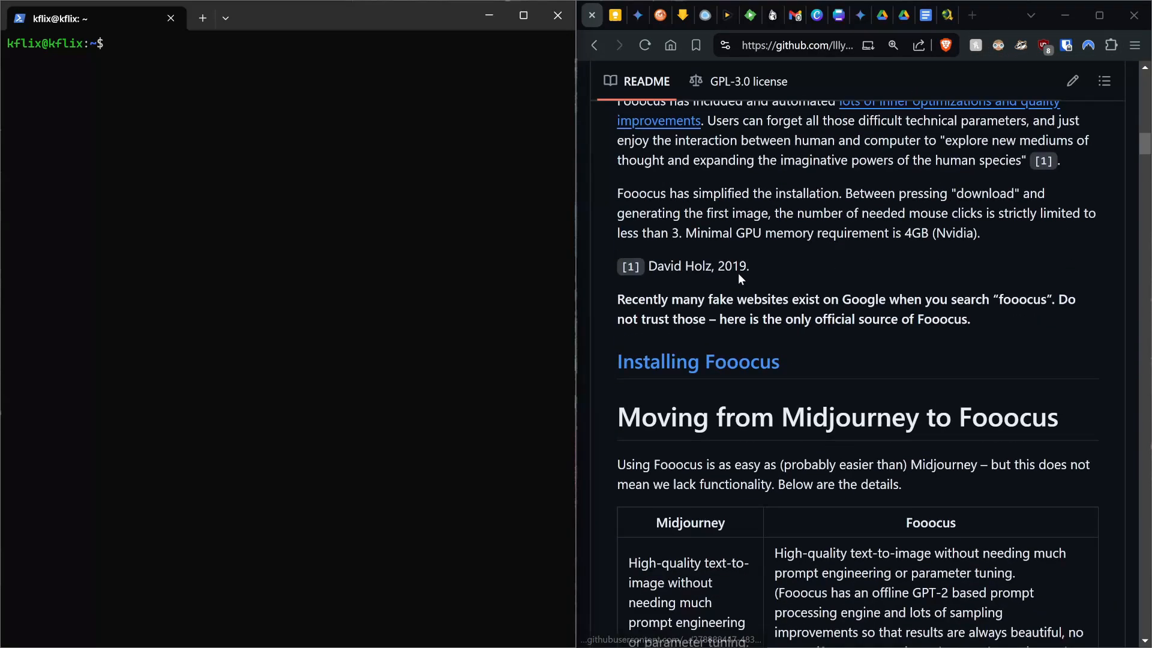
scroll(744, 270, down, 15)
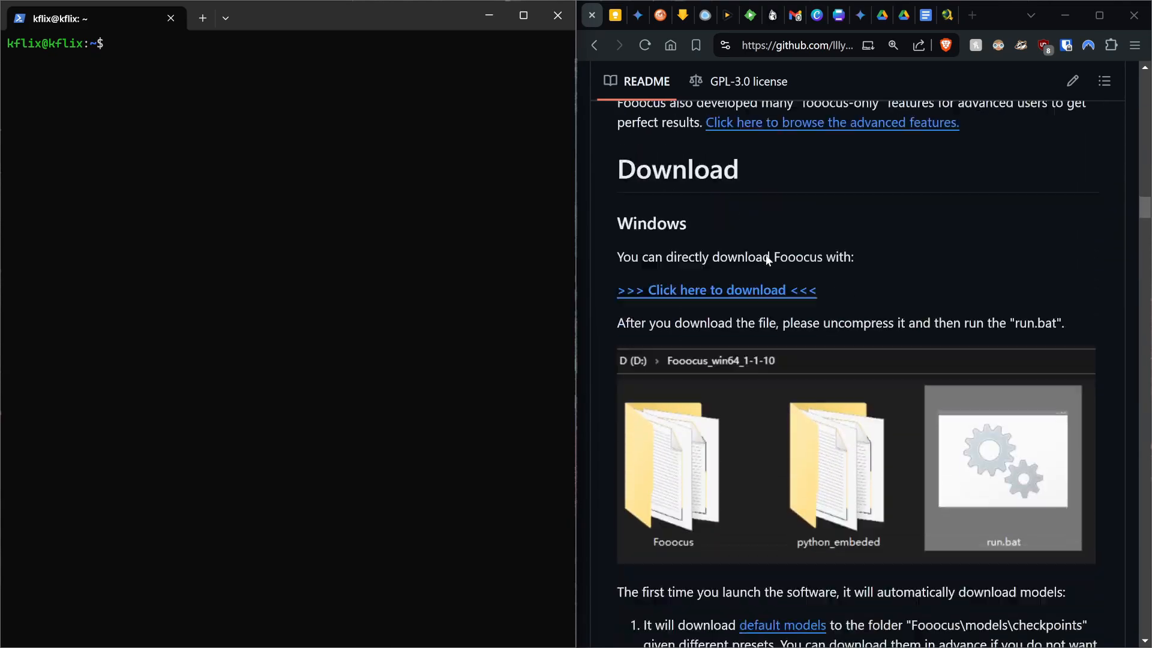
scroll(766, 258, down, 15)
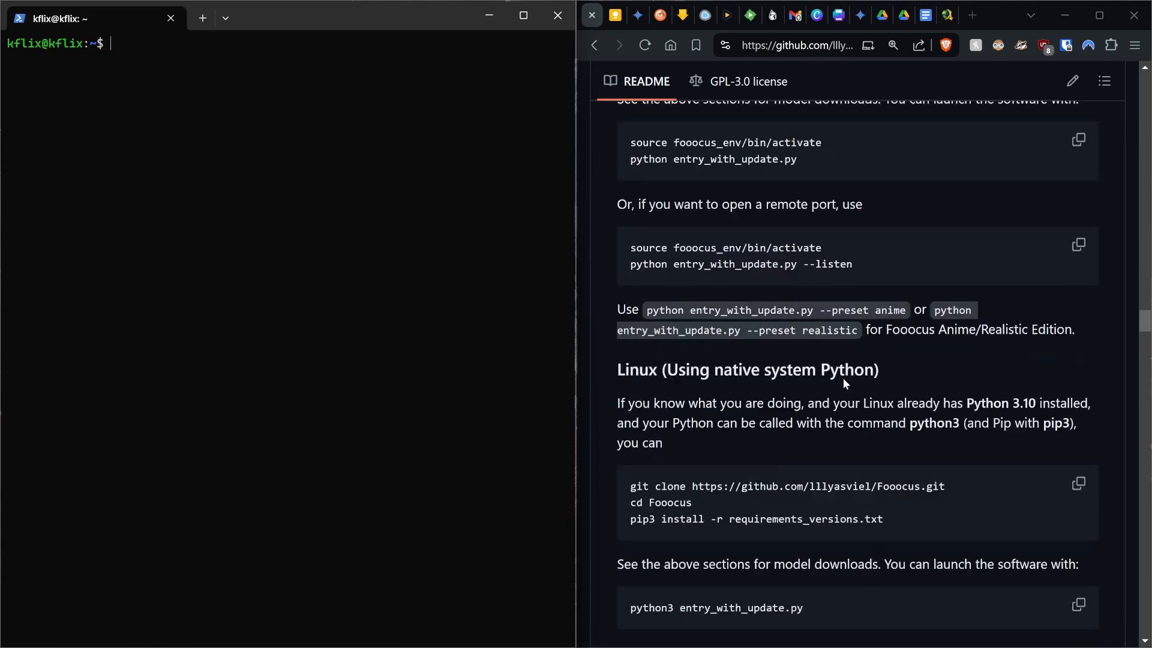
scroll(844, 378, down, 3)
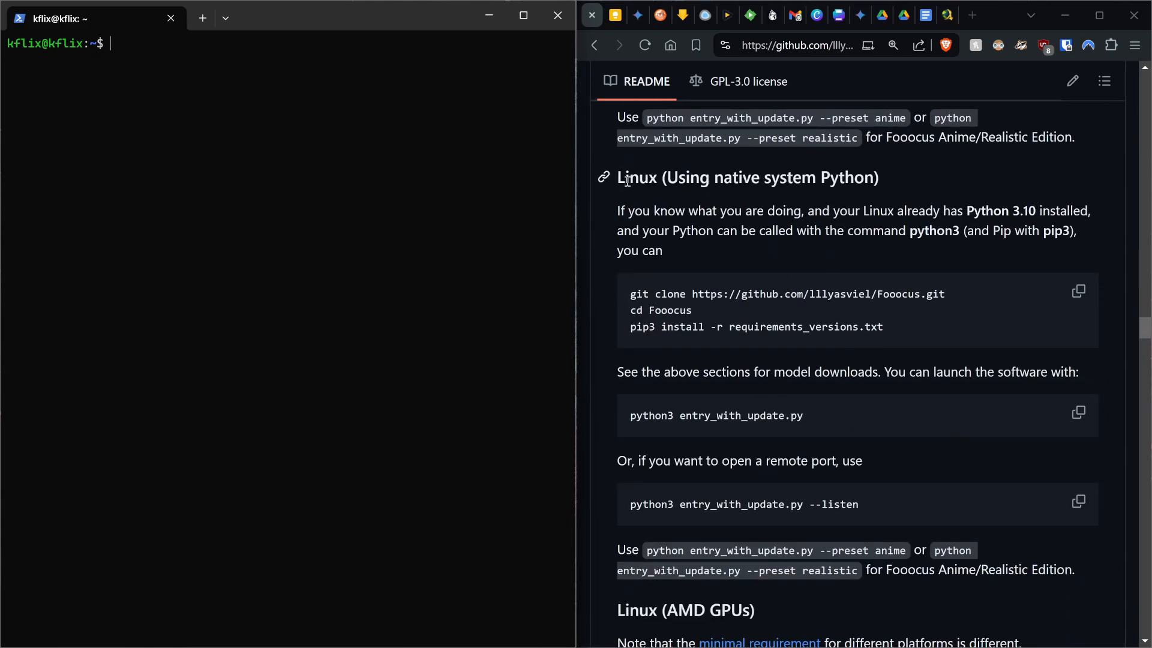
drag(628, 181, 863, 182)
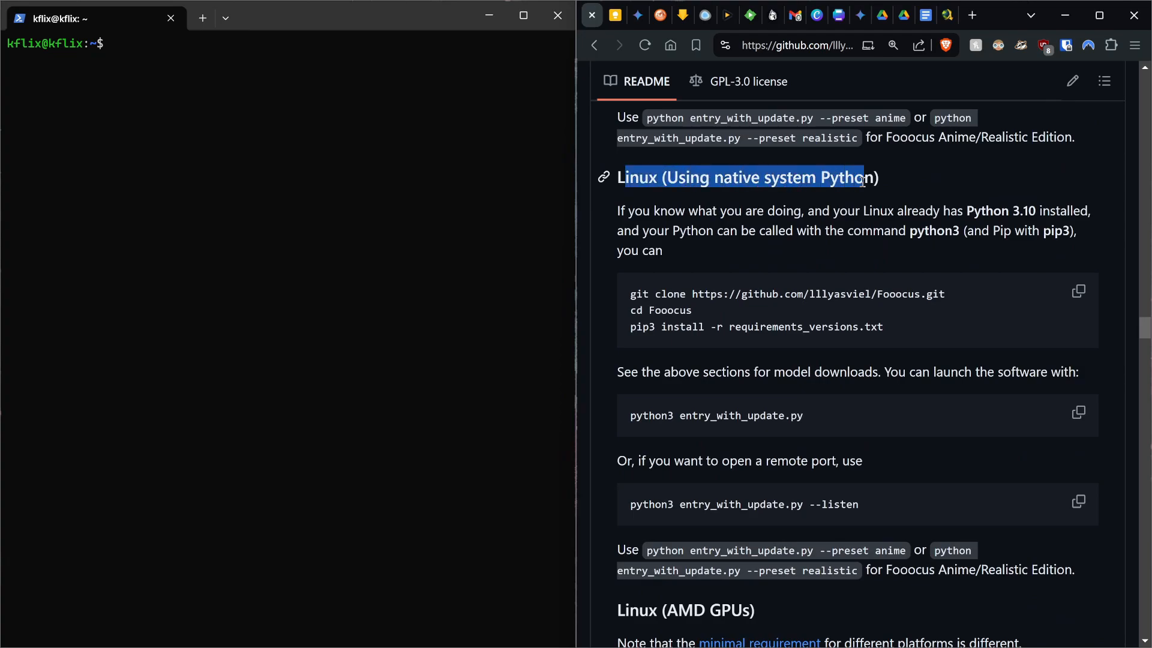
click(863, 181)
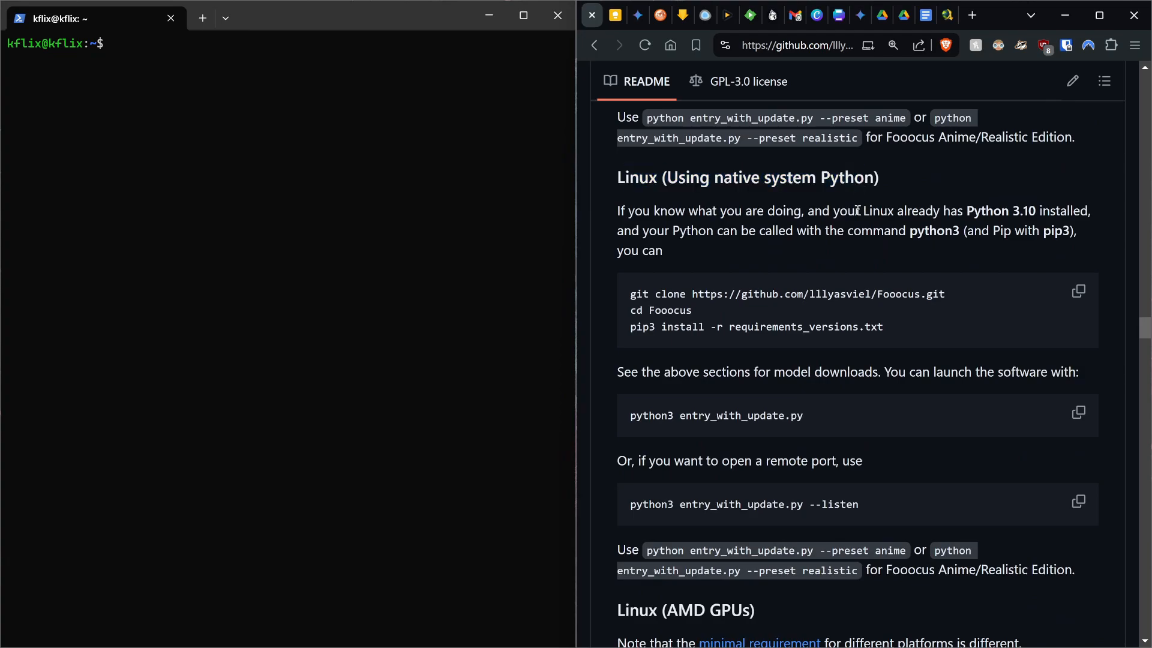
click(1083, 292)
In the terminal, go to the myapps directory in the home folder, create a Fooocus directory and enter it.
click(284, 168)
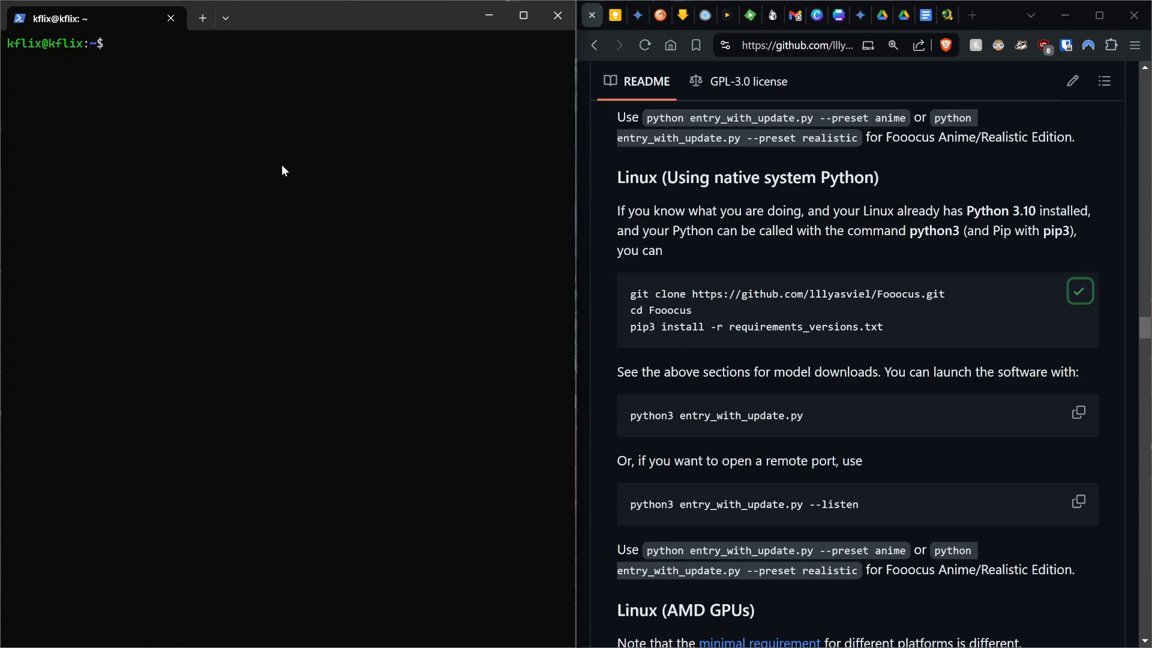
text(cd /home/myapps)
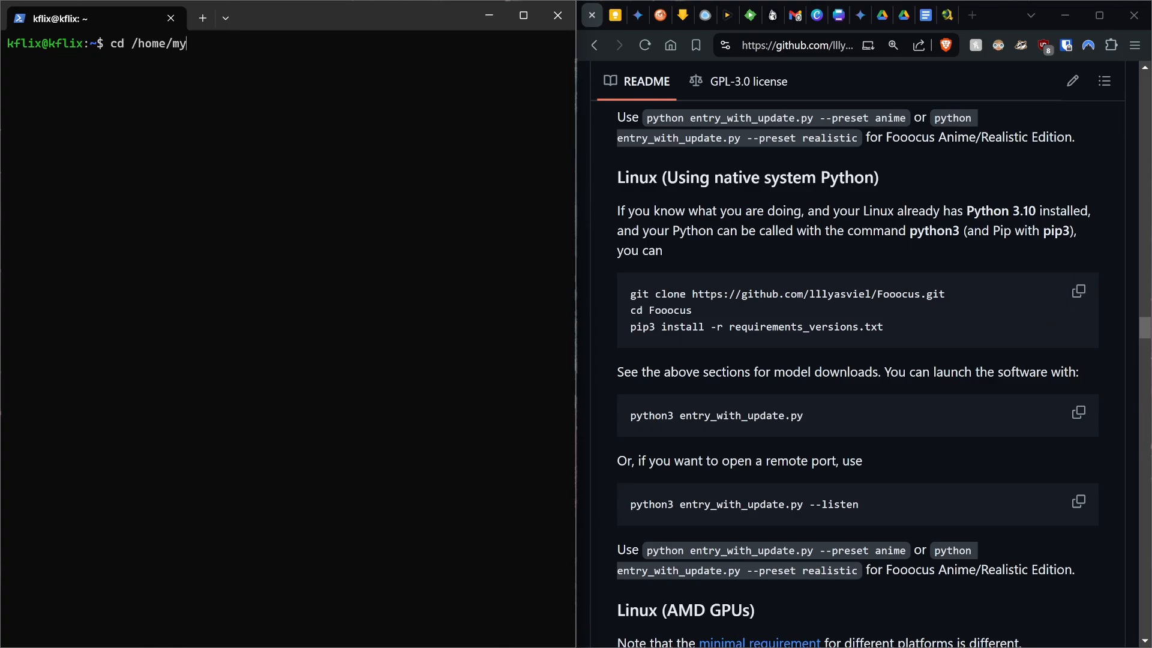
text(/)
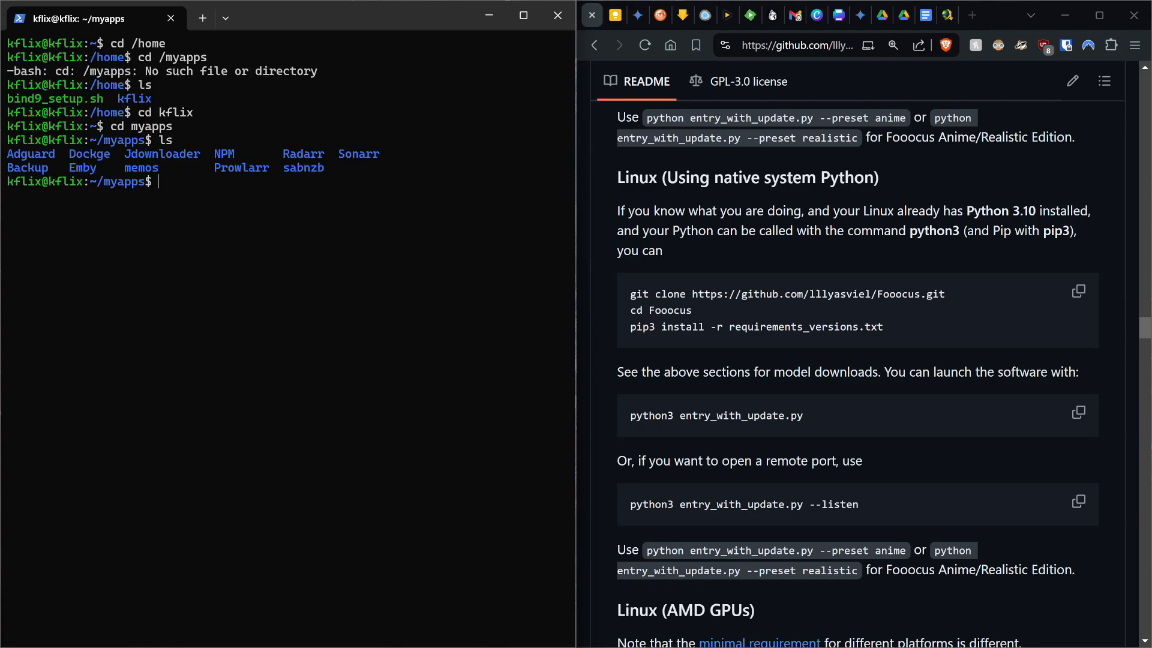
text(mkdir Fooocus)
key(Return)
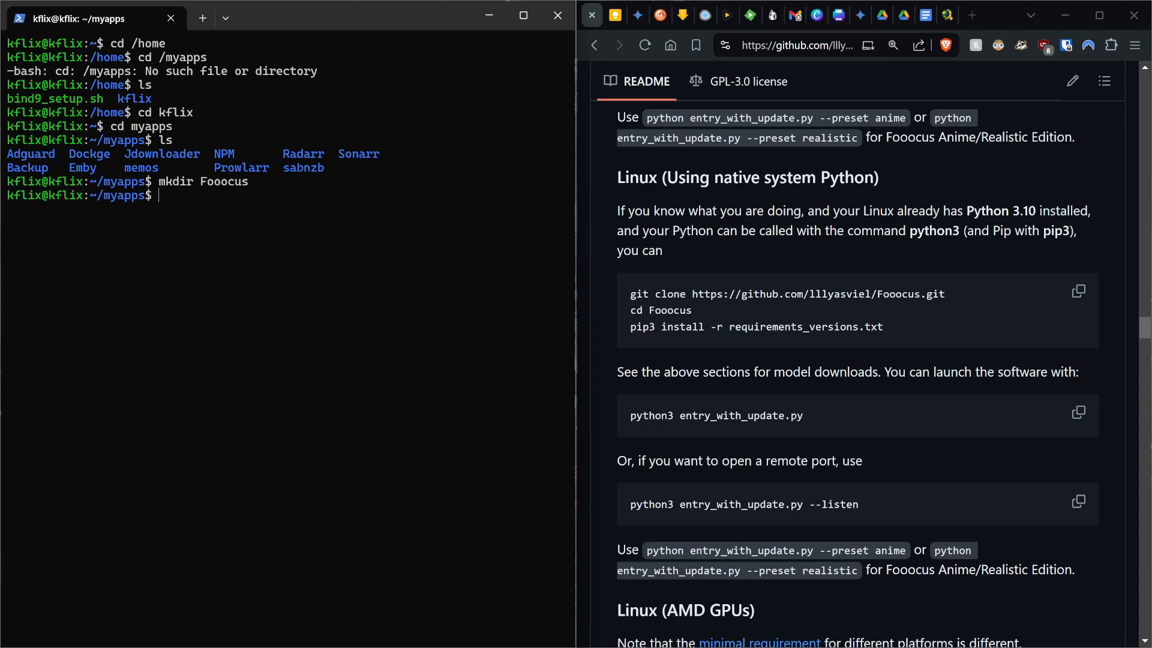
text(cd Fooocus)
key(Return)
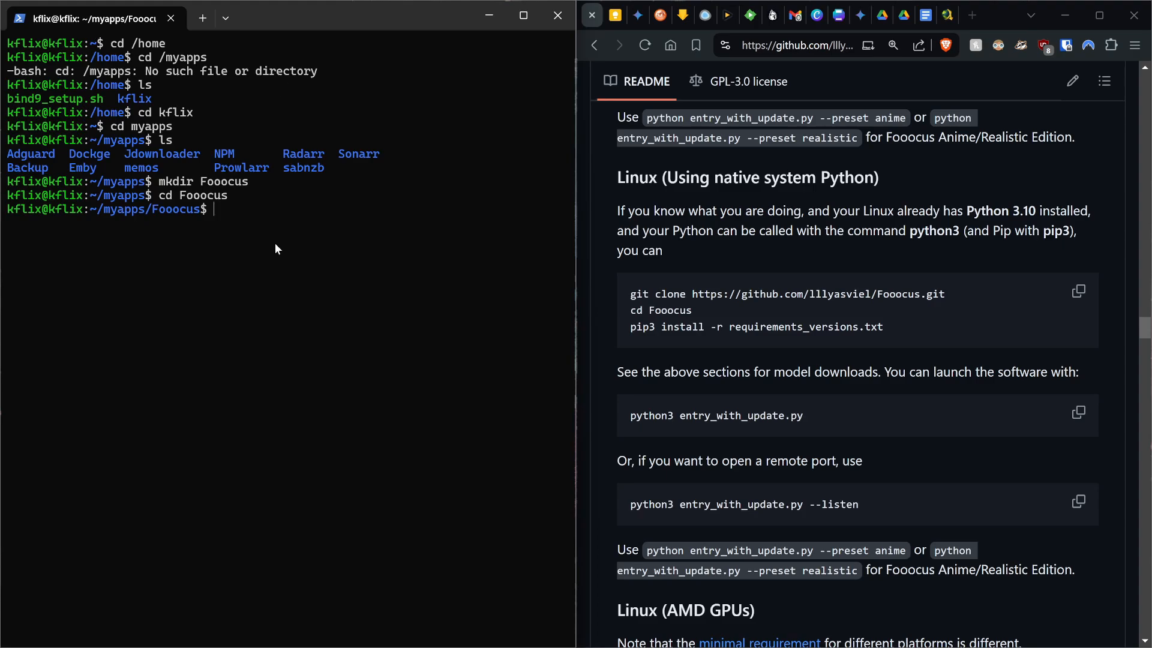
Run the README's git clone, cd Fooocus and pip3 install -r requirements_versions.txt block prefixed with sudo, and enter the sudo password.
text(sudo)
click(1077, 291)
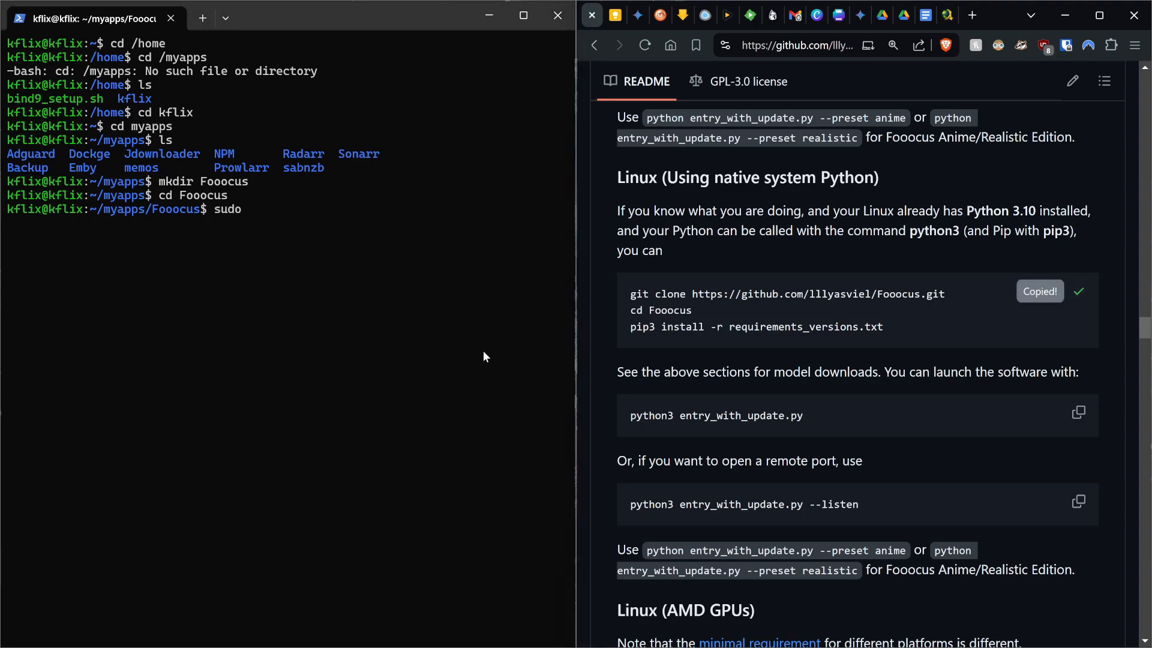
right_click(278, 248)
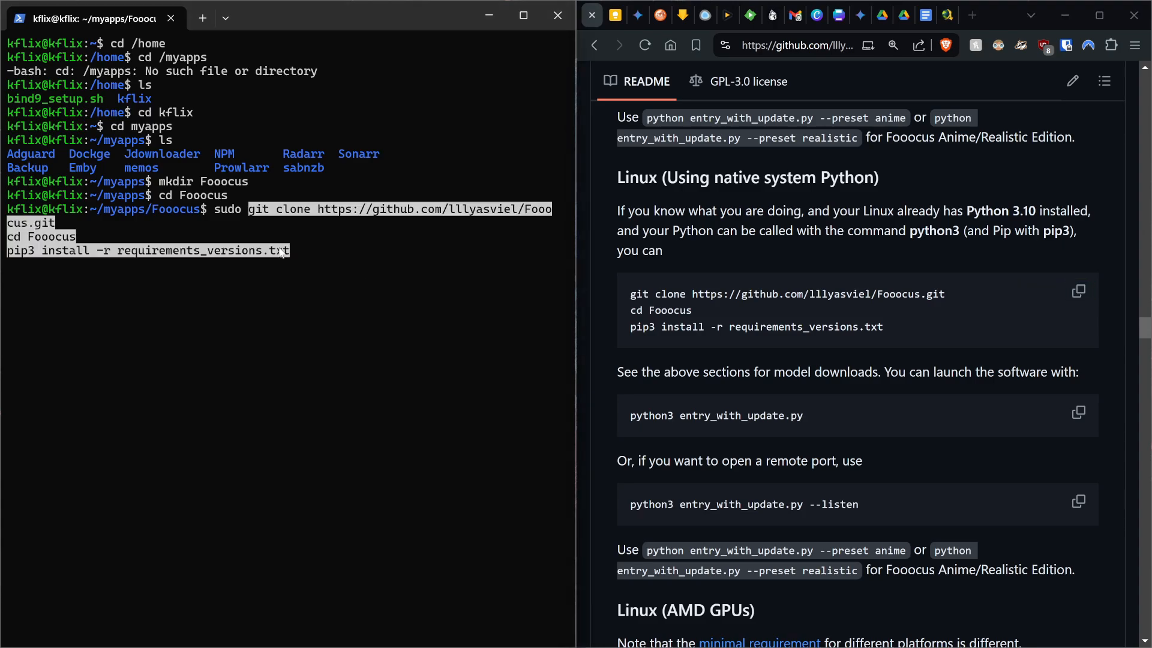
key(Return)
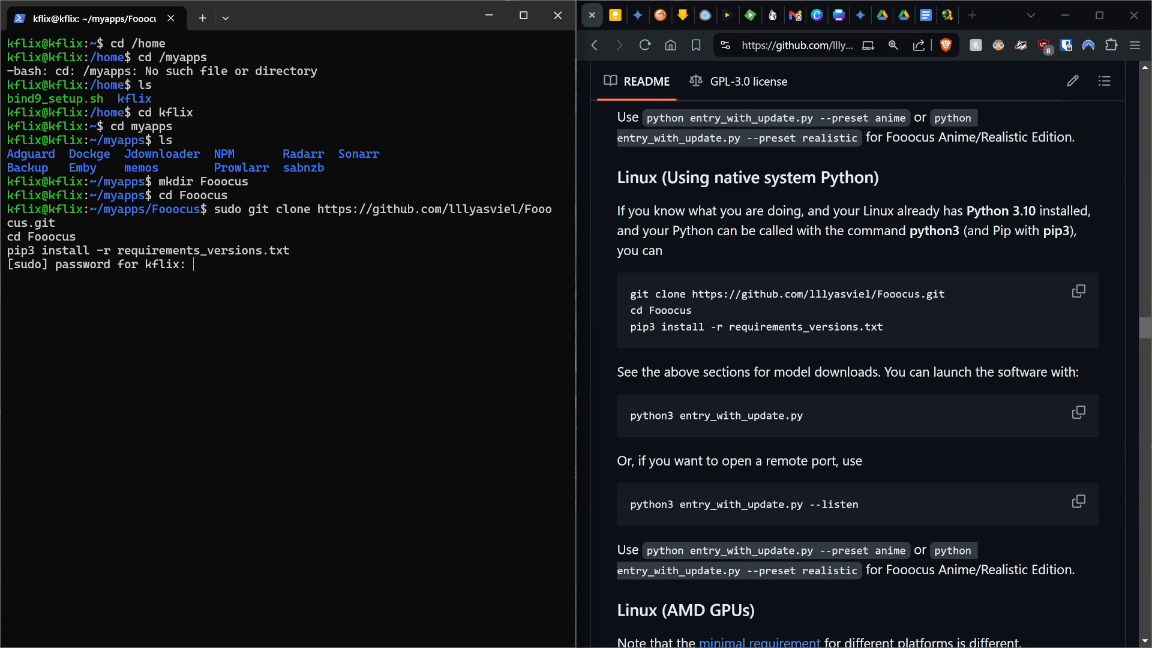
key(Return)
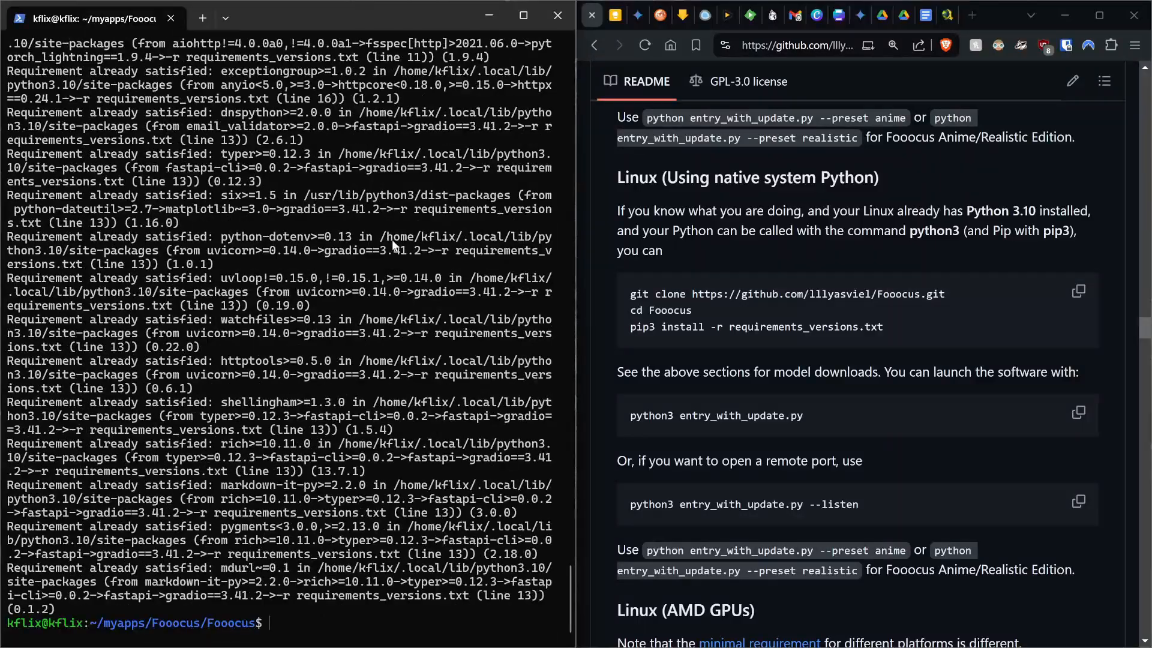
Copy the detached-launch command from the Debian Commands note in Google Keep and run nohup sudo python3 entry_with_update.py --listen & in the terminal.
scroll(1043, 294, down, 3)
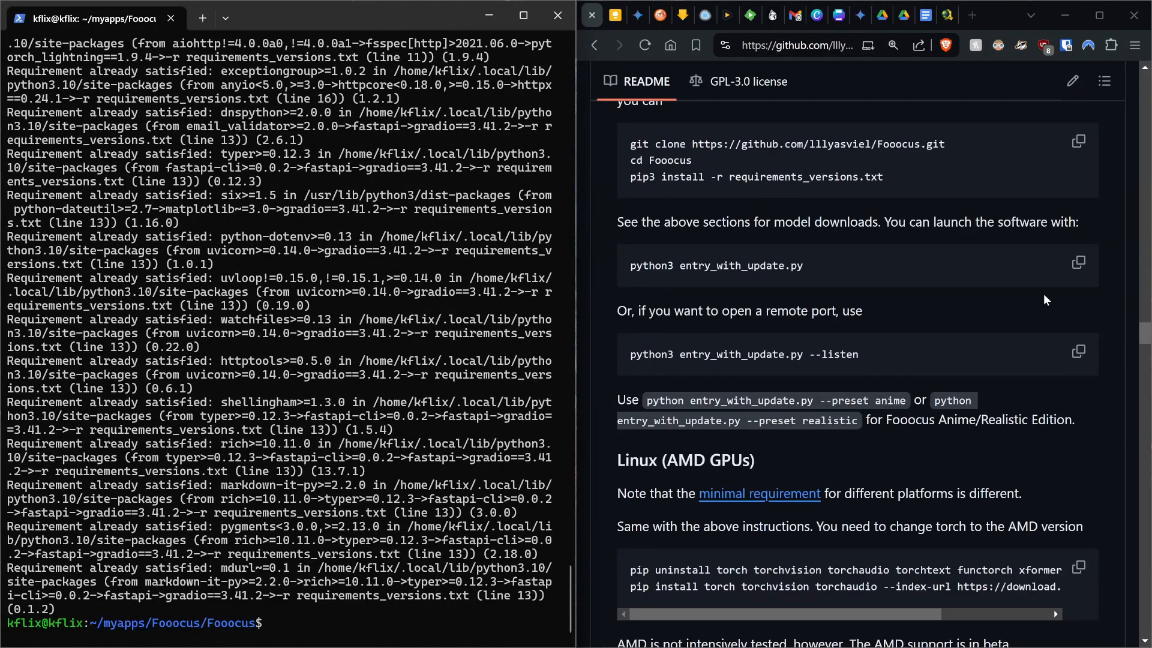
click(1079, 265)
click(609, 20)
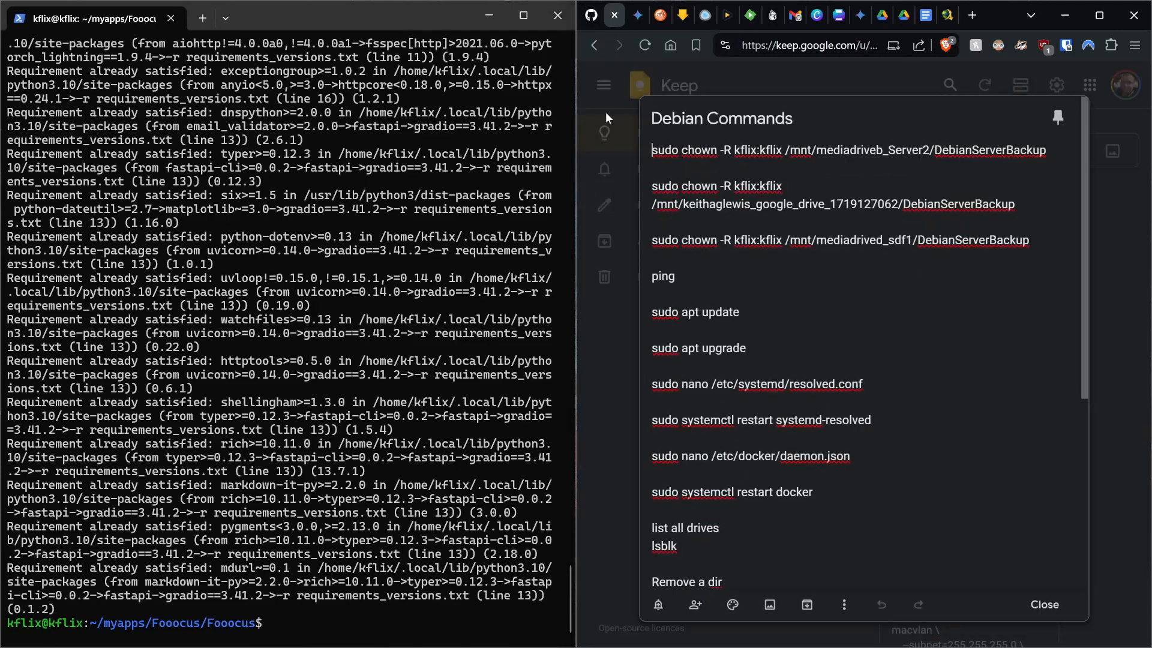
scroll(752, 427, down, 5)
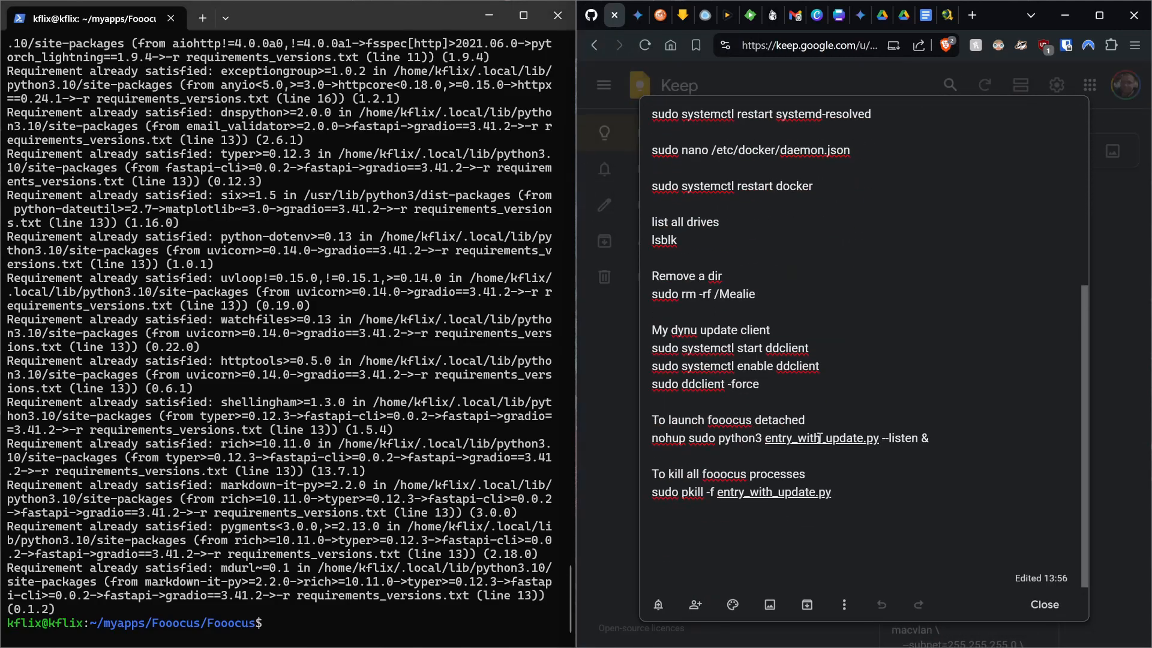
triple_click(648, 440)
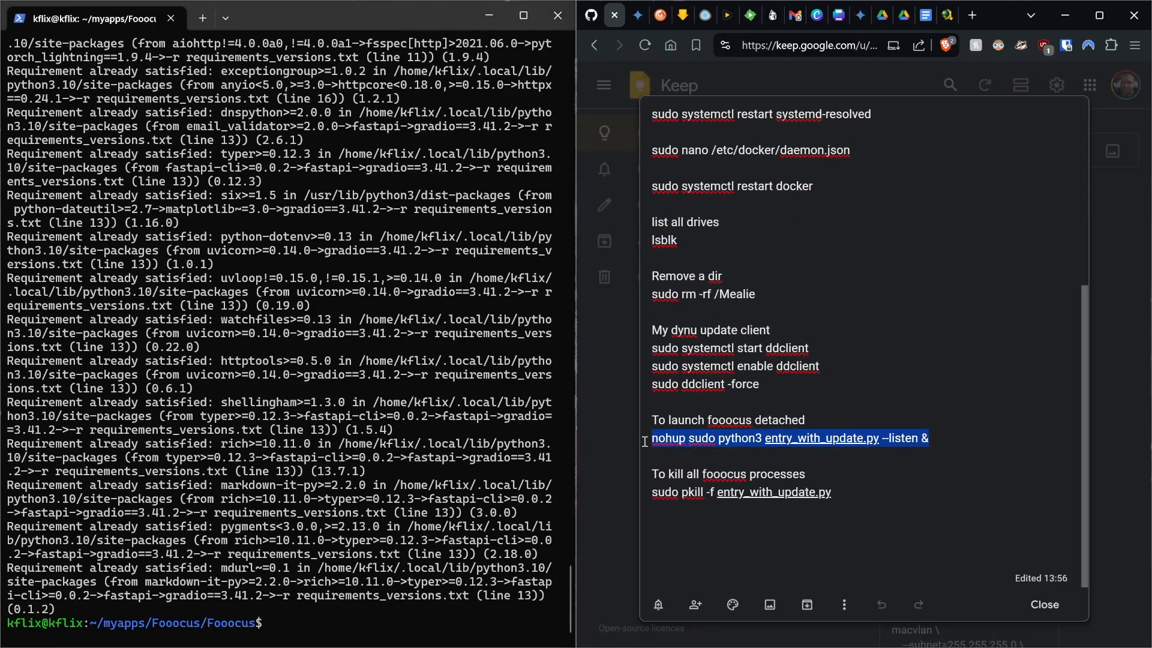
right_click(684, 440)
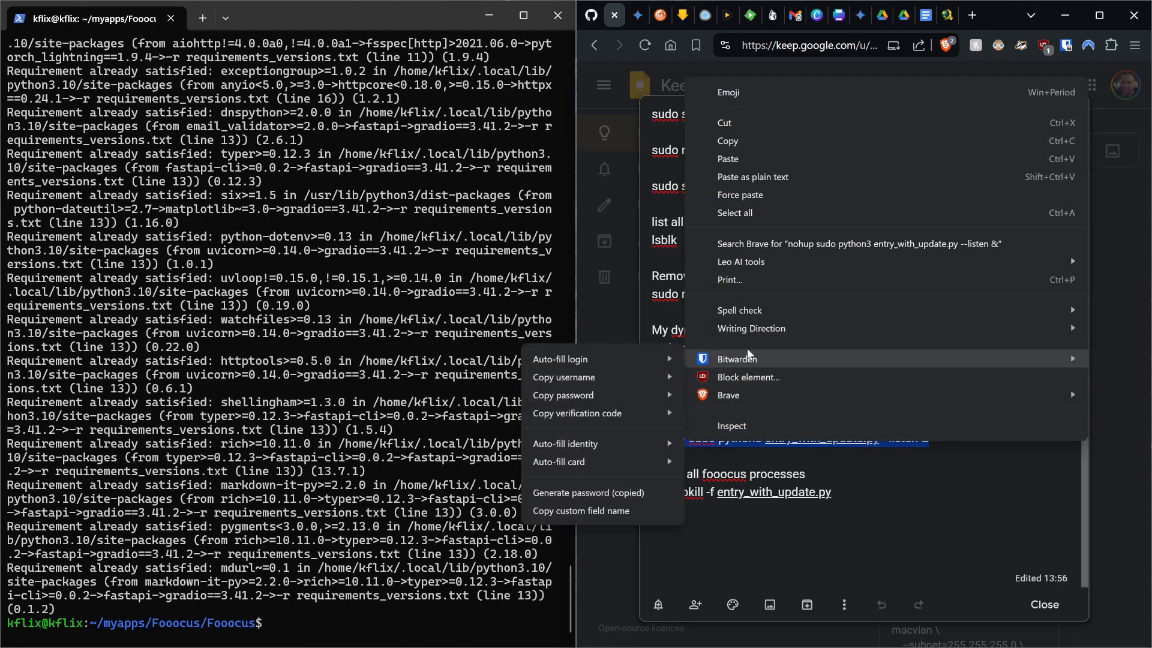
click(782, 143)
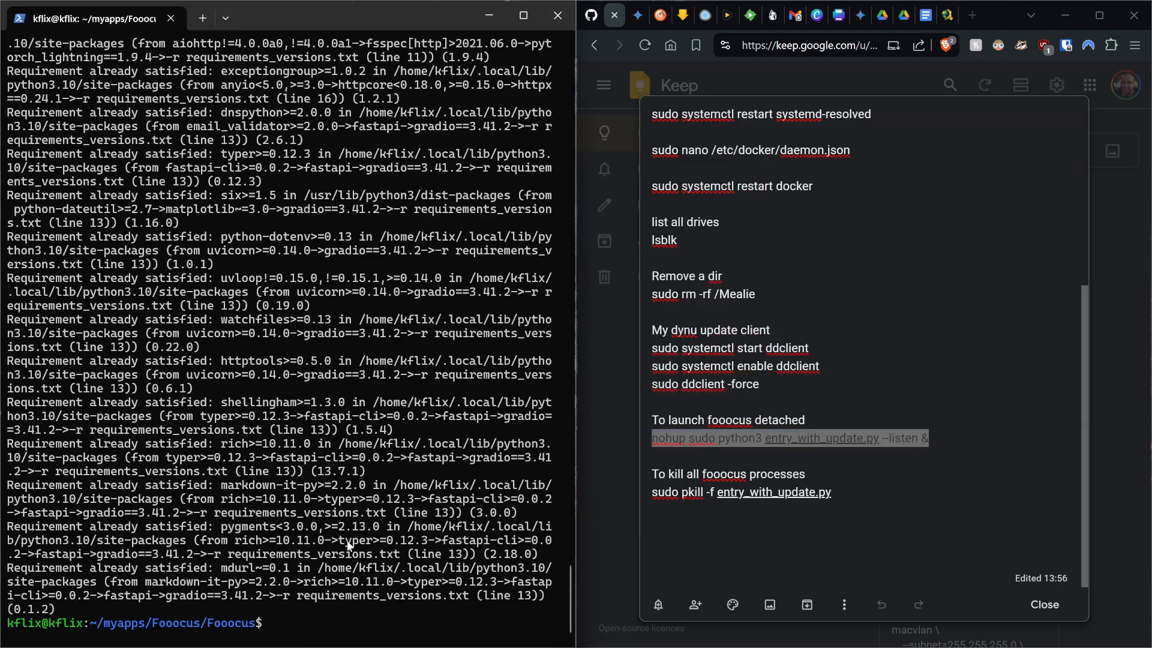
right_click(174, 516)
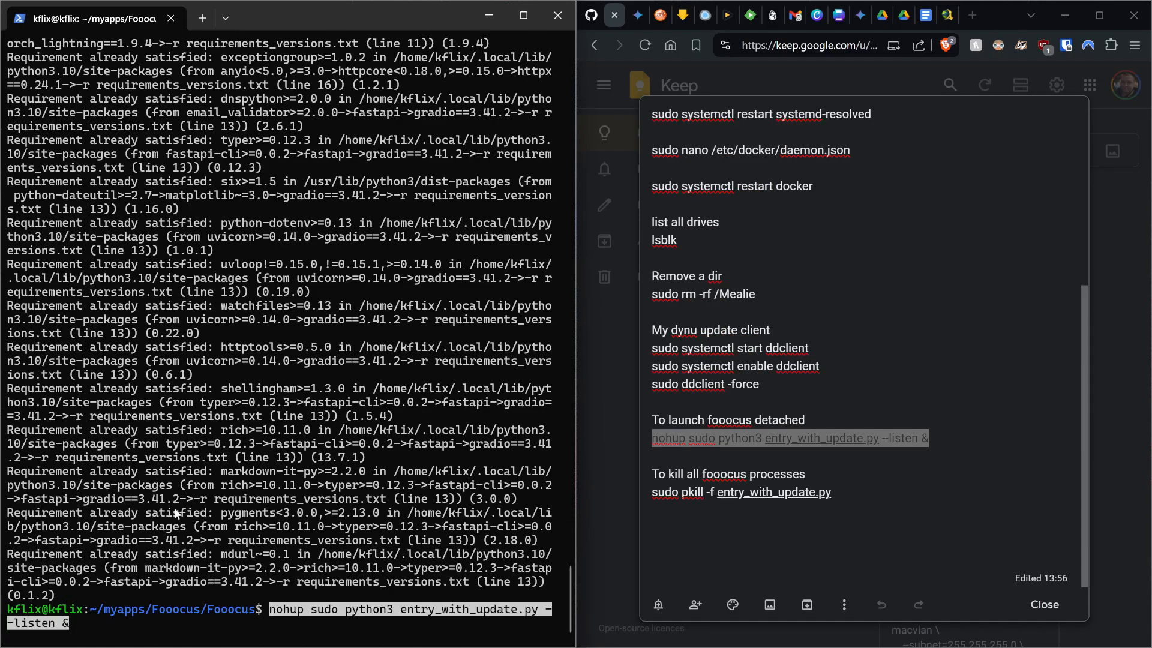
key(Return)
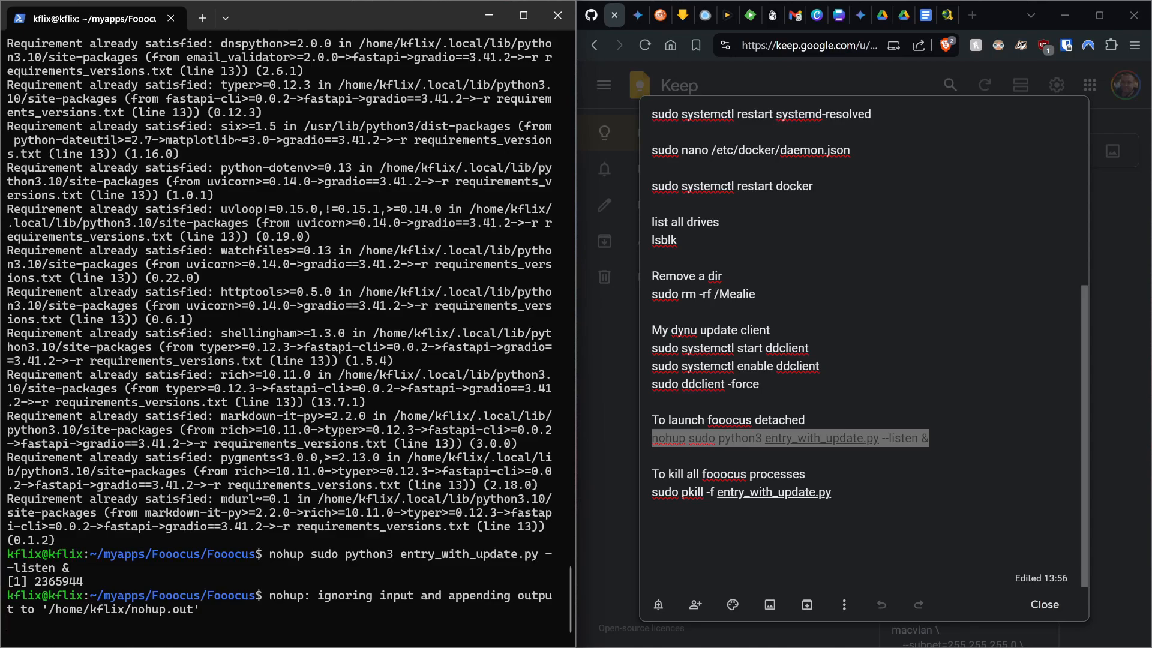
Add a "check on the process" entry to the note and run its command ps aux | grep entry_with_update.py in the terminal.
click(660, 455)
key(ctrl+v)
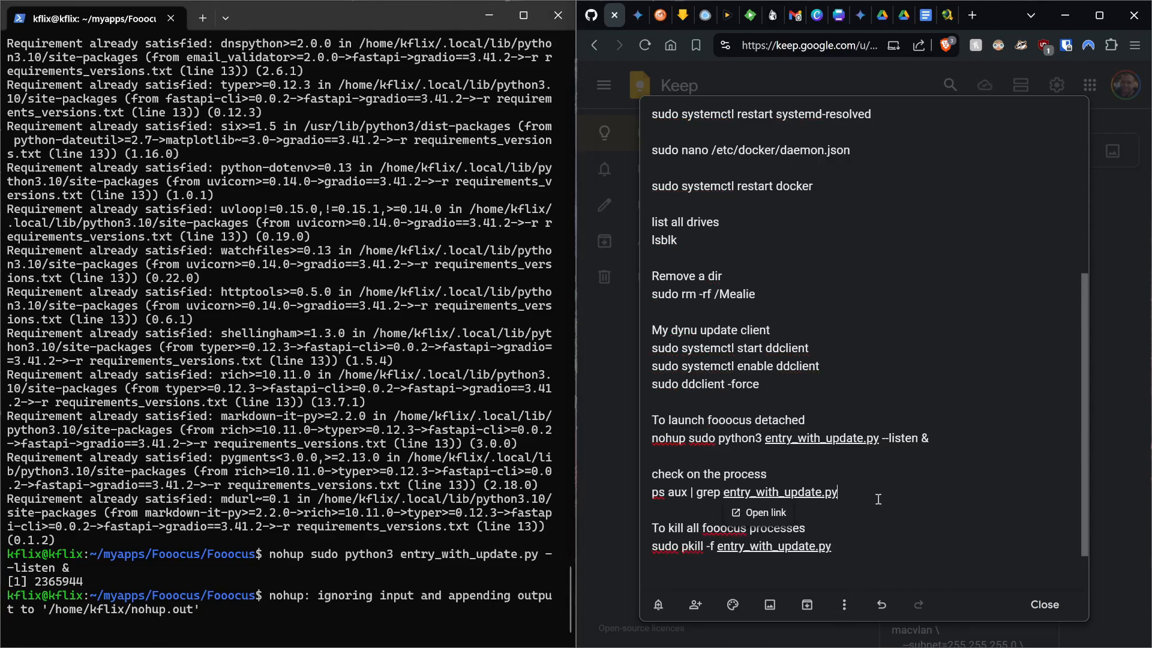
drag(839, 492, 636, 498)
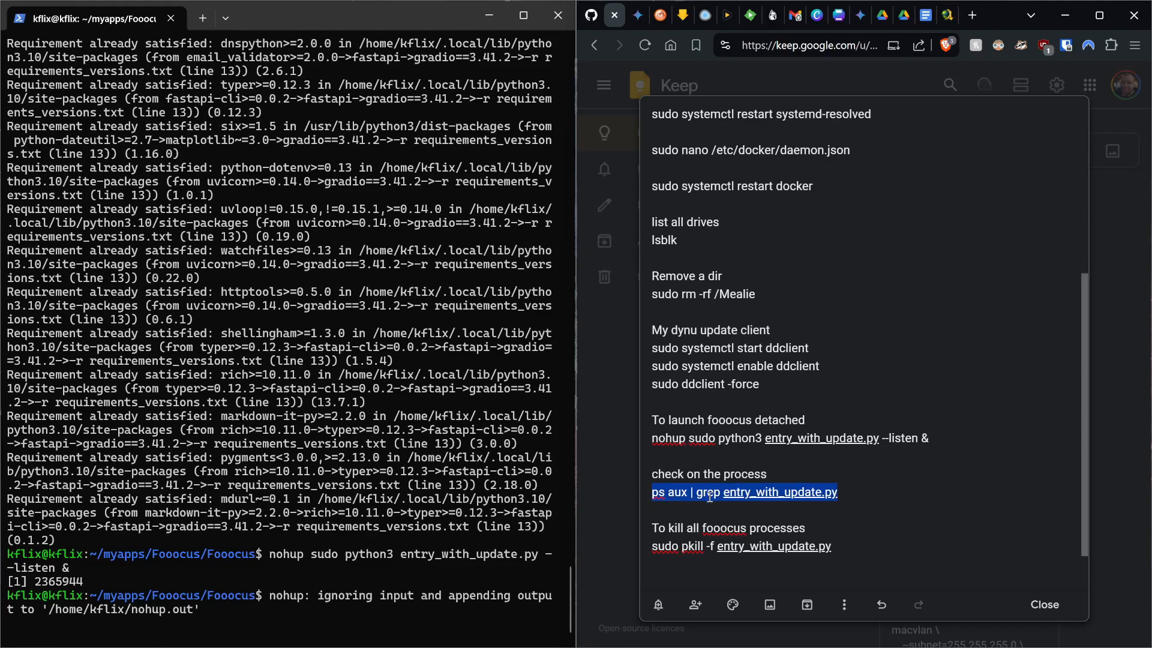
click(332, 527)
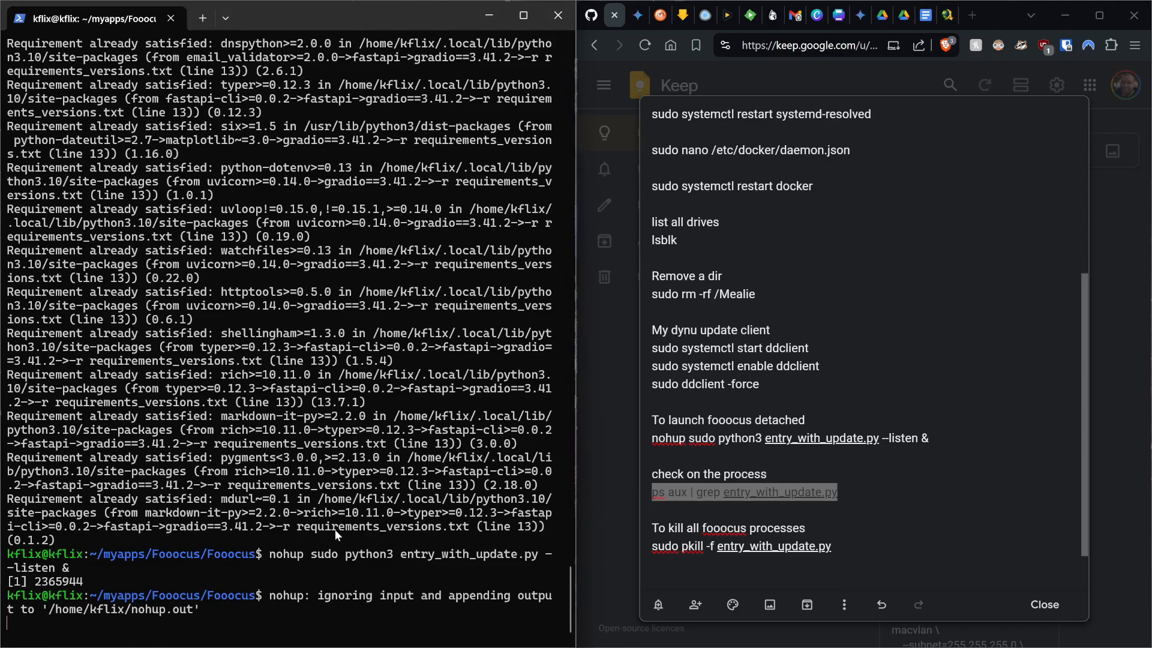
key(Return)
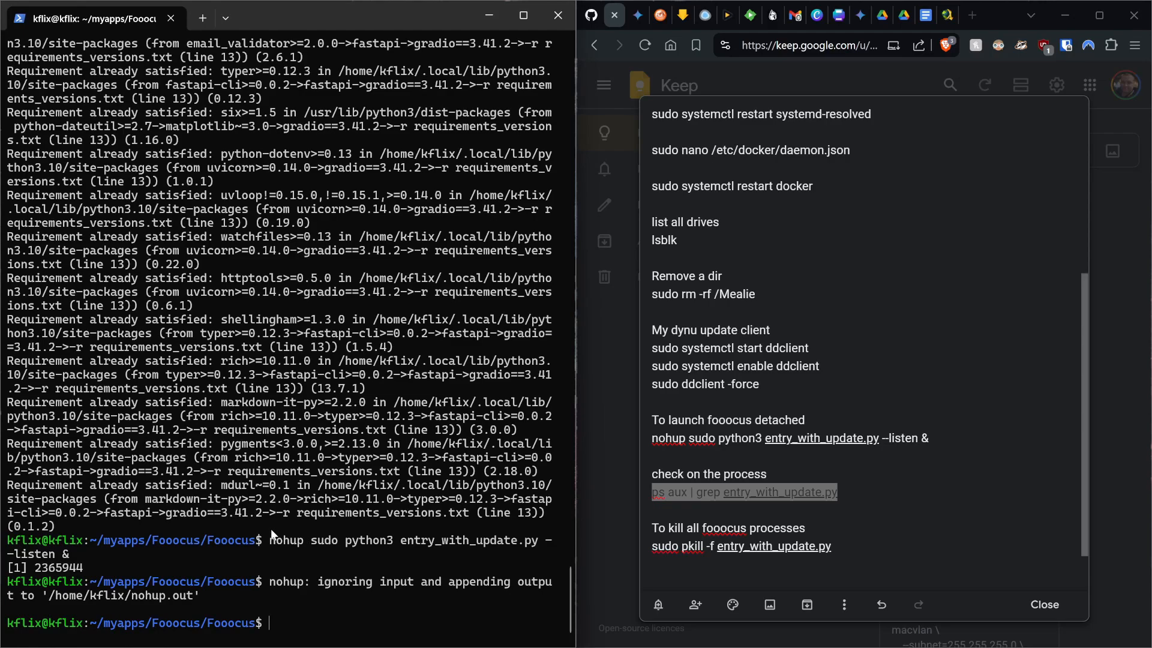
right_click(345, 600)
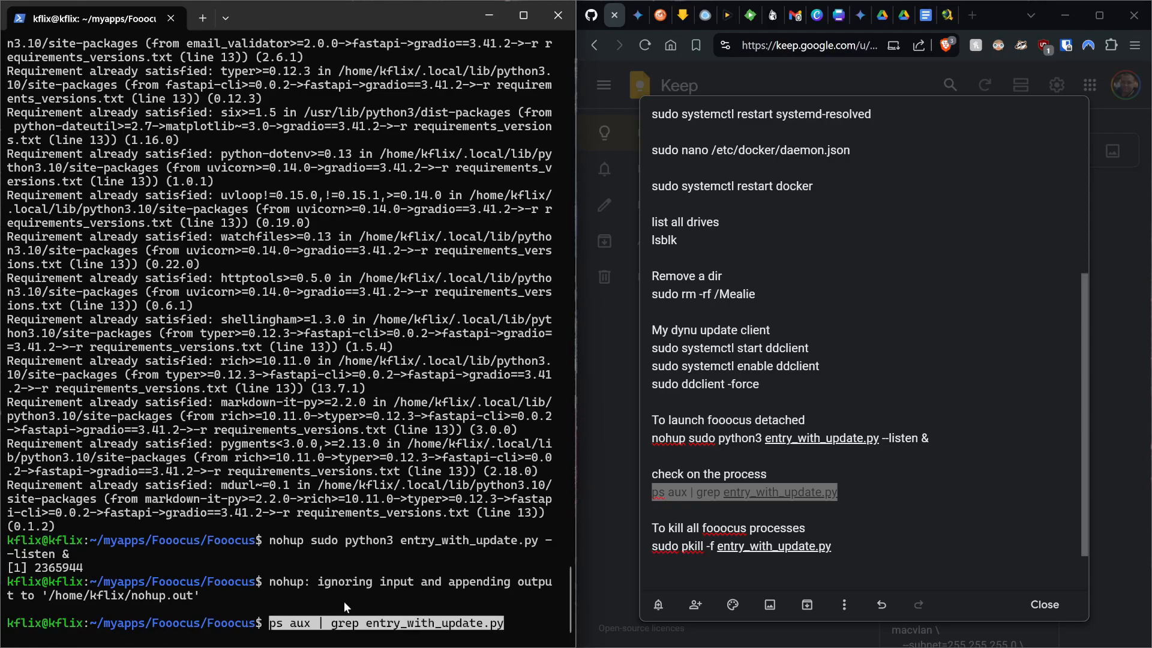
key(Return)
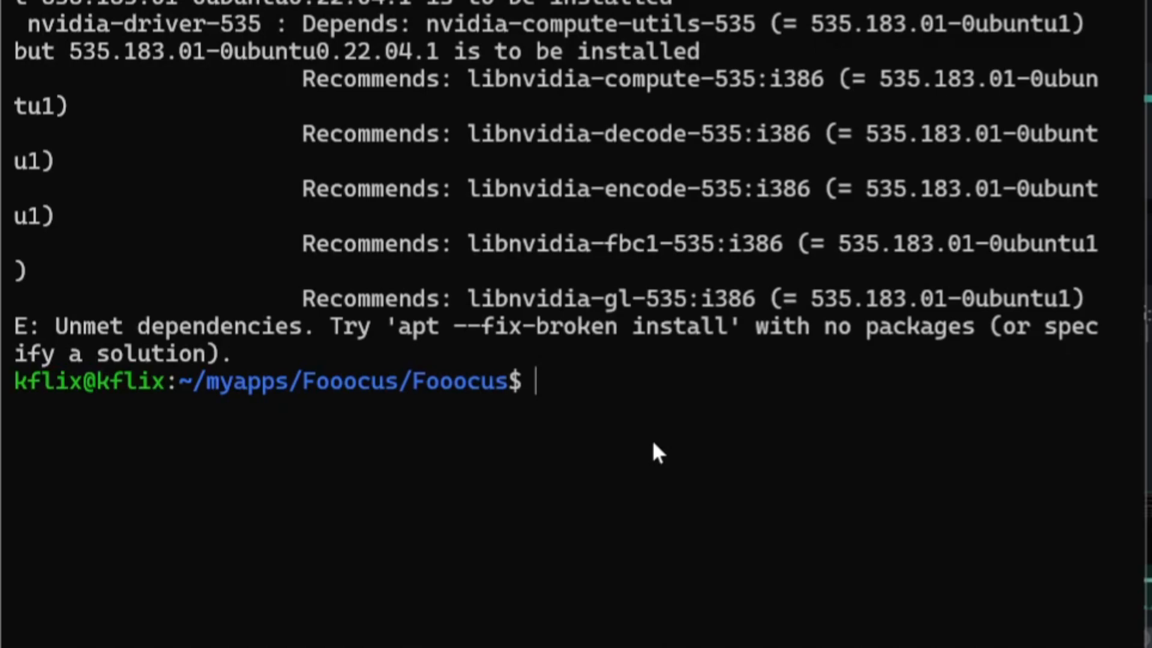
List the firewall rules with sudo ufw status numbered.
text(sudo )
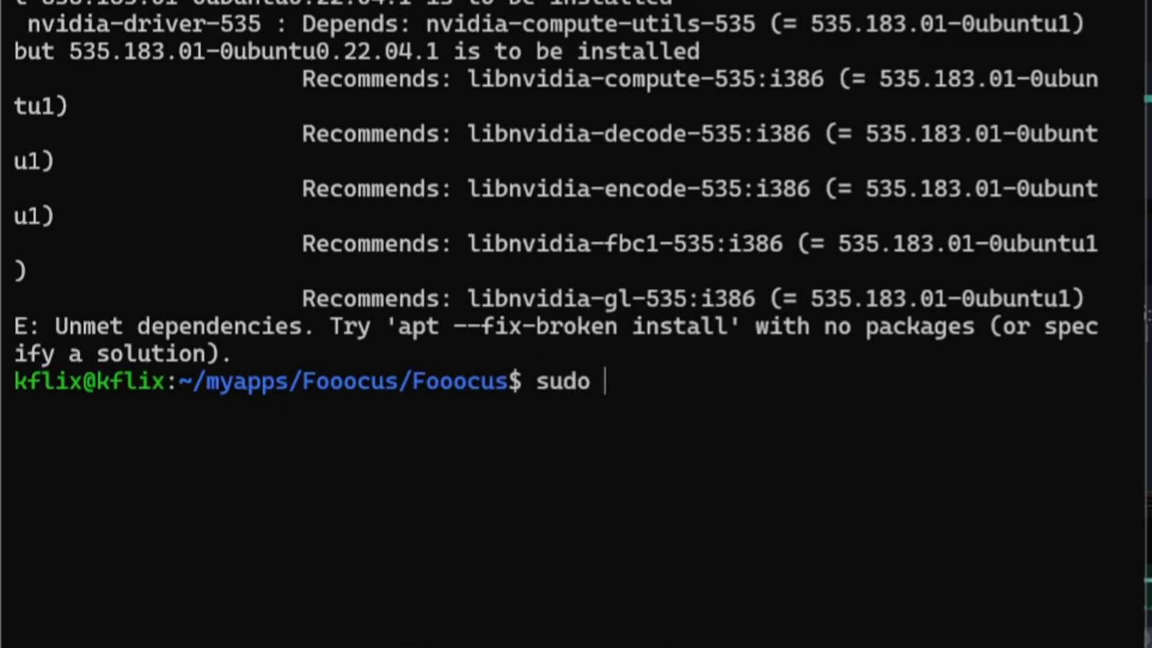
text(s)
key(BackSpace)
text(ufw status )
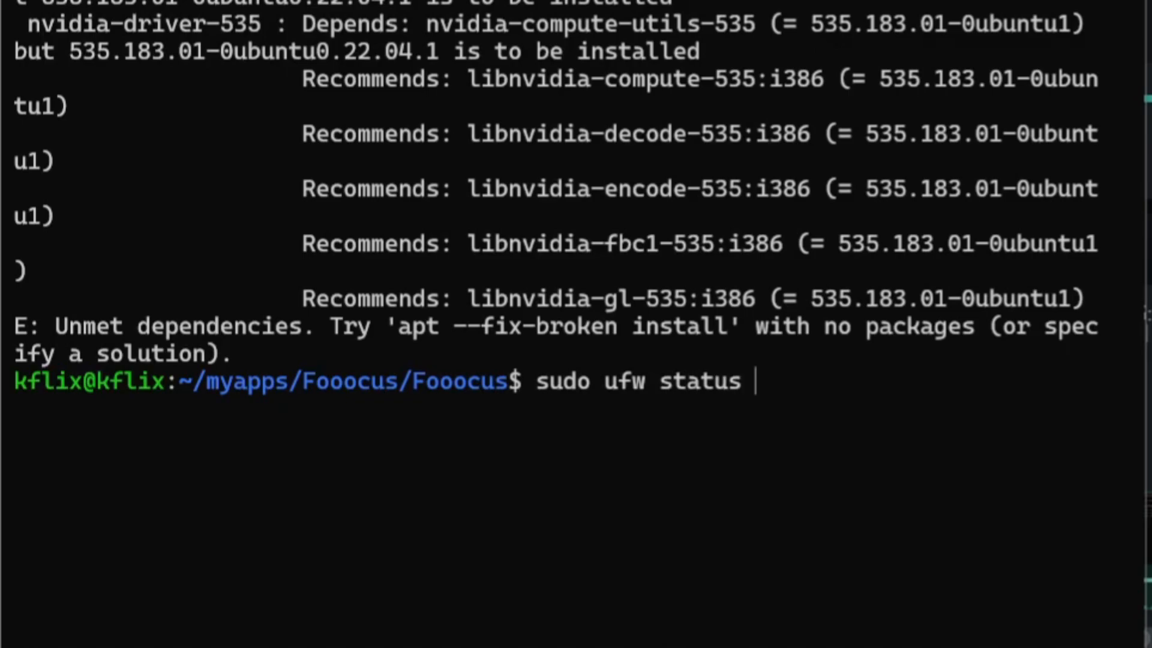
text(numbered)
key(Return)
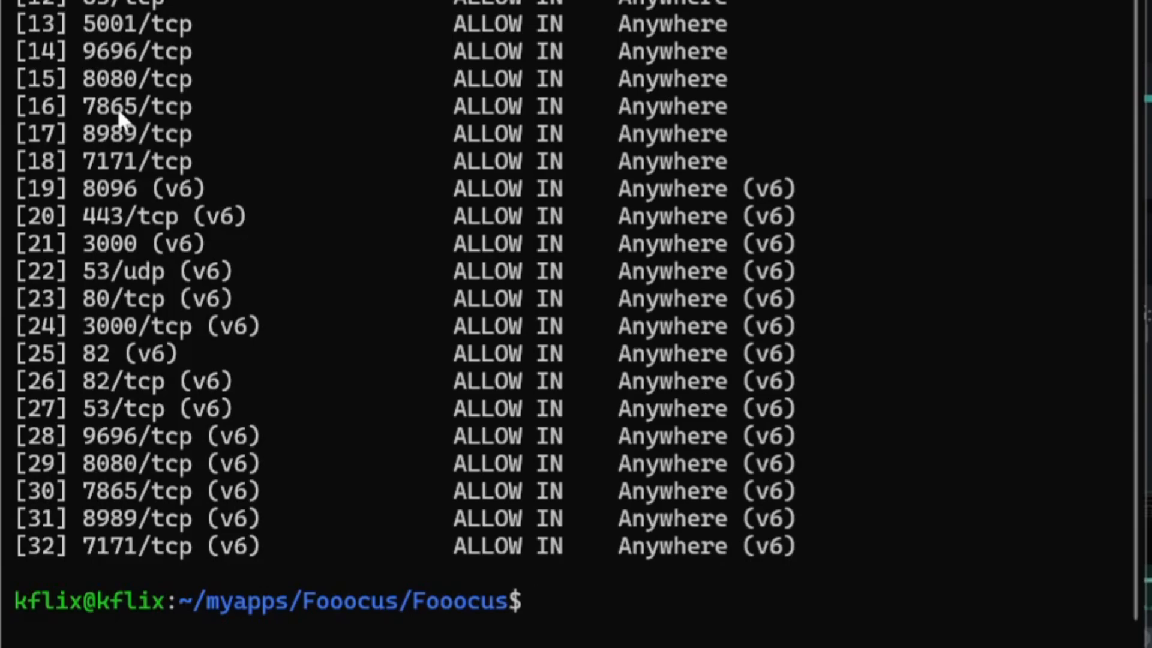
Allow TCP port 7865 through the server's firewall with sudo ufw allow 7865/tcp.
text(sudo )
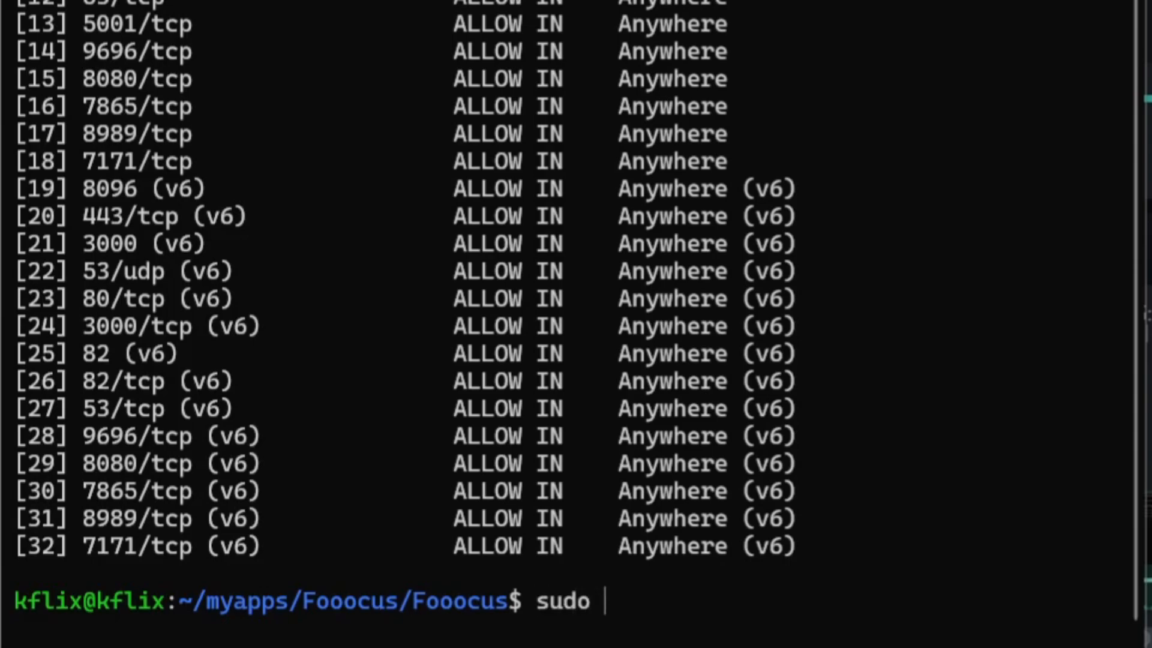
text(ufwq)
key(BackSpace)
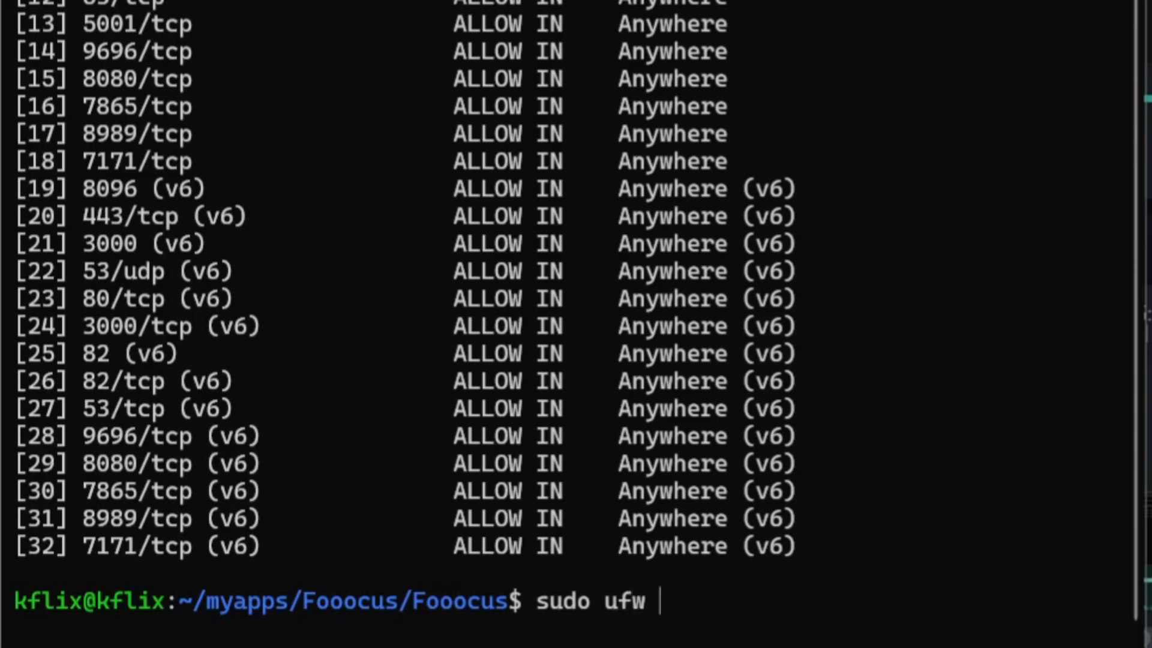
text(allow )
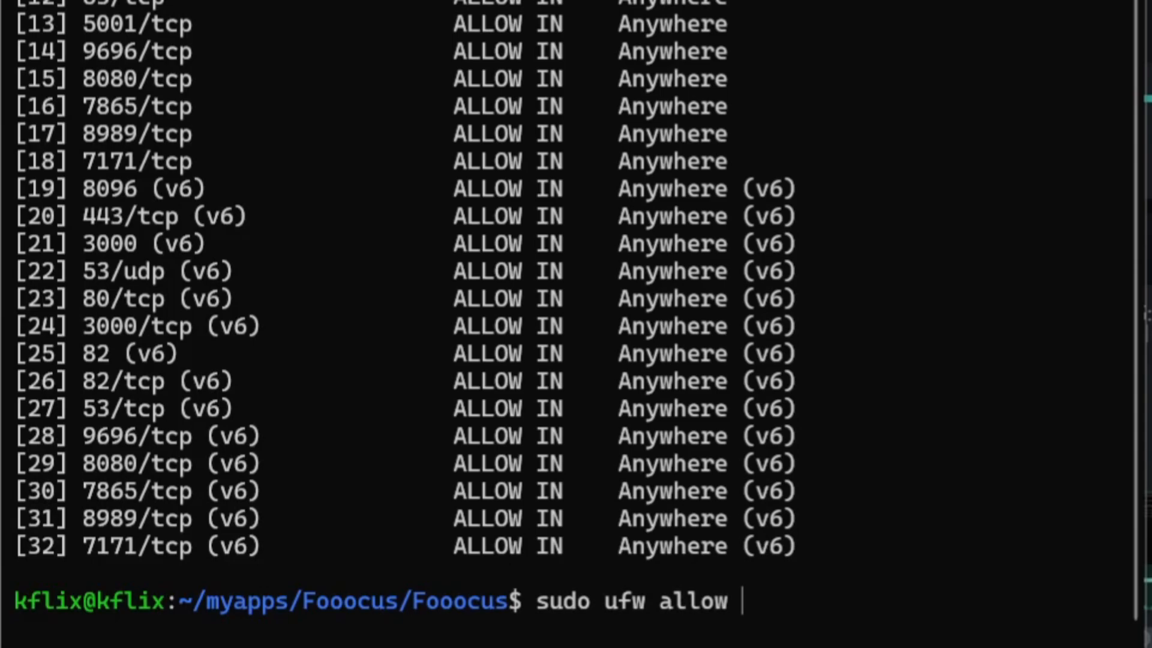
text(7865)
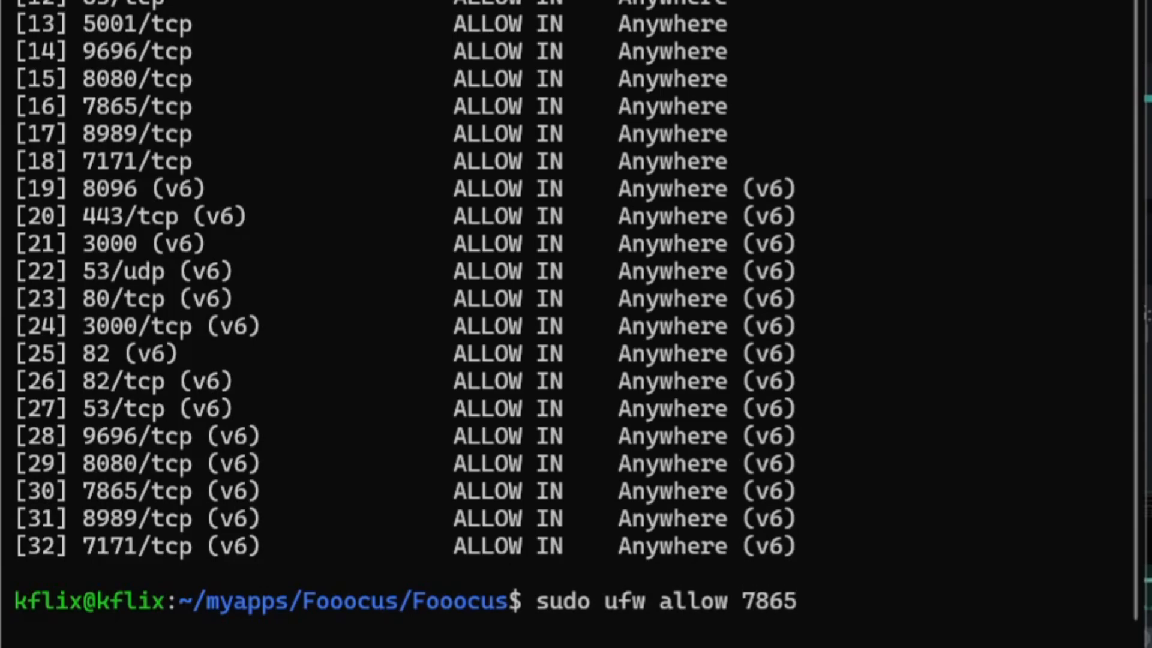
text(/tvp)
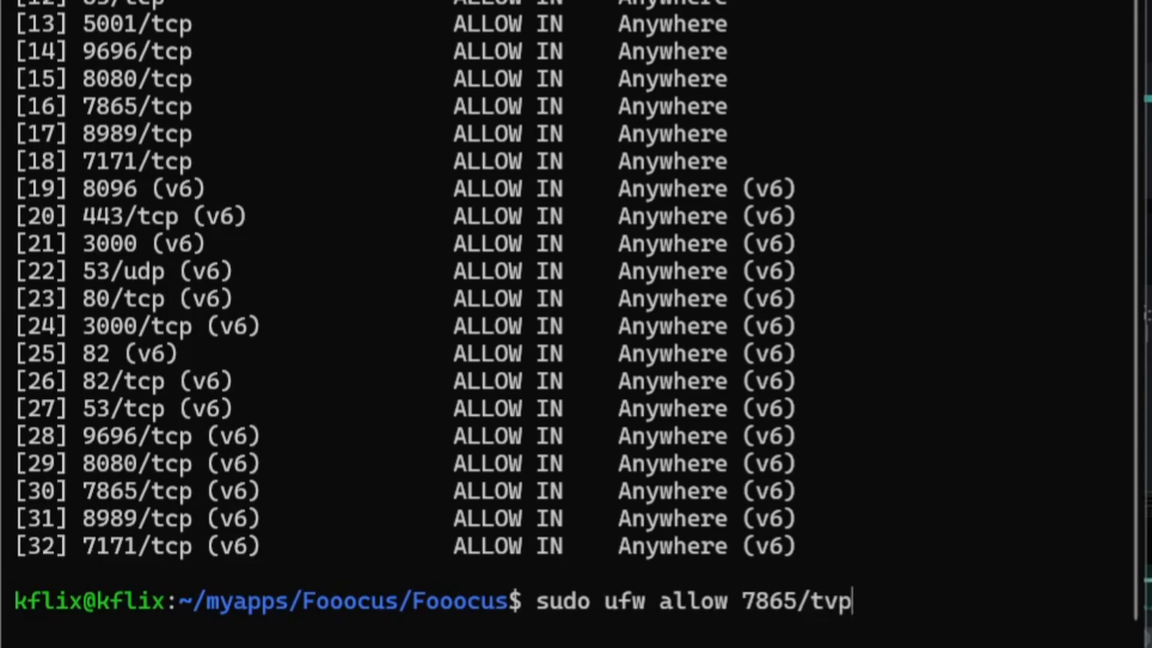
key(BackSpace)
key(BackSpace)
text(cp)
key(Return)
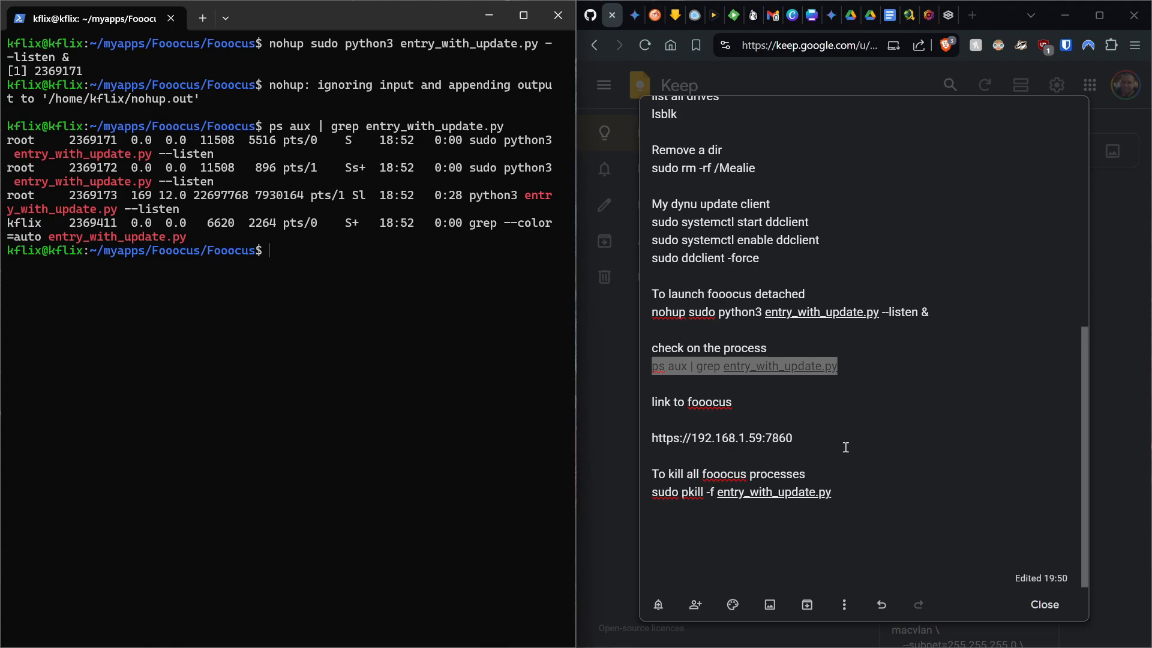
drag(824, 436, 673, 437)
click(678, 448)
key(BackSpace)
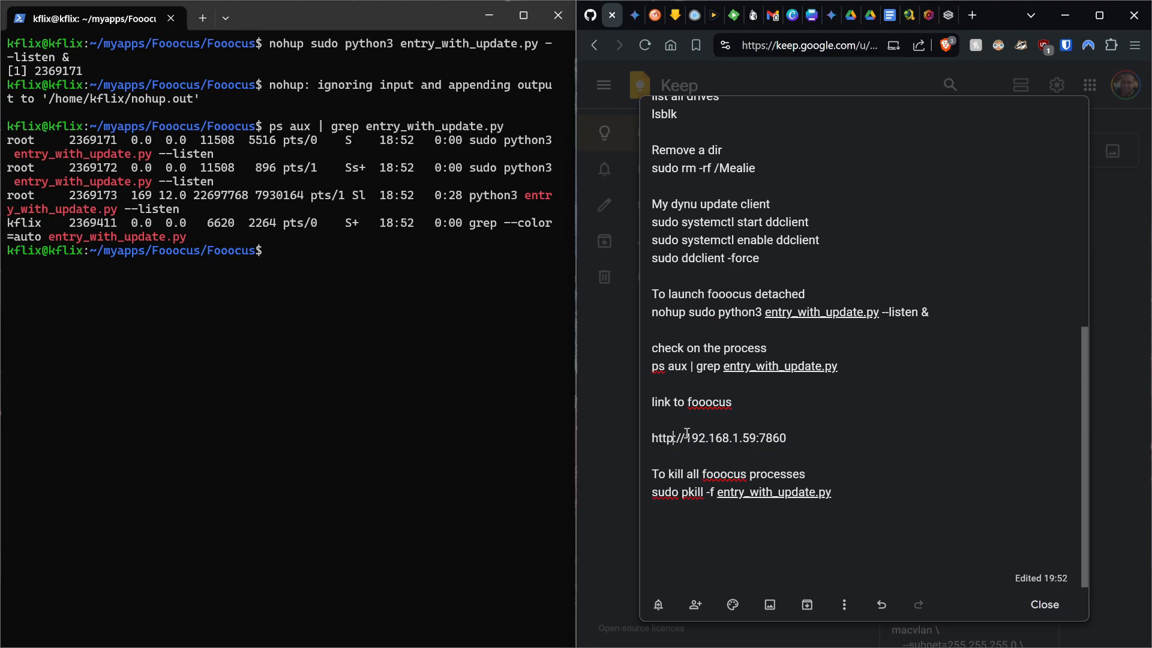
drag(685, 436, 756, 438)
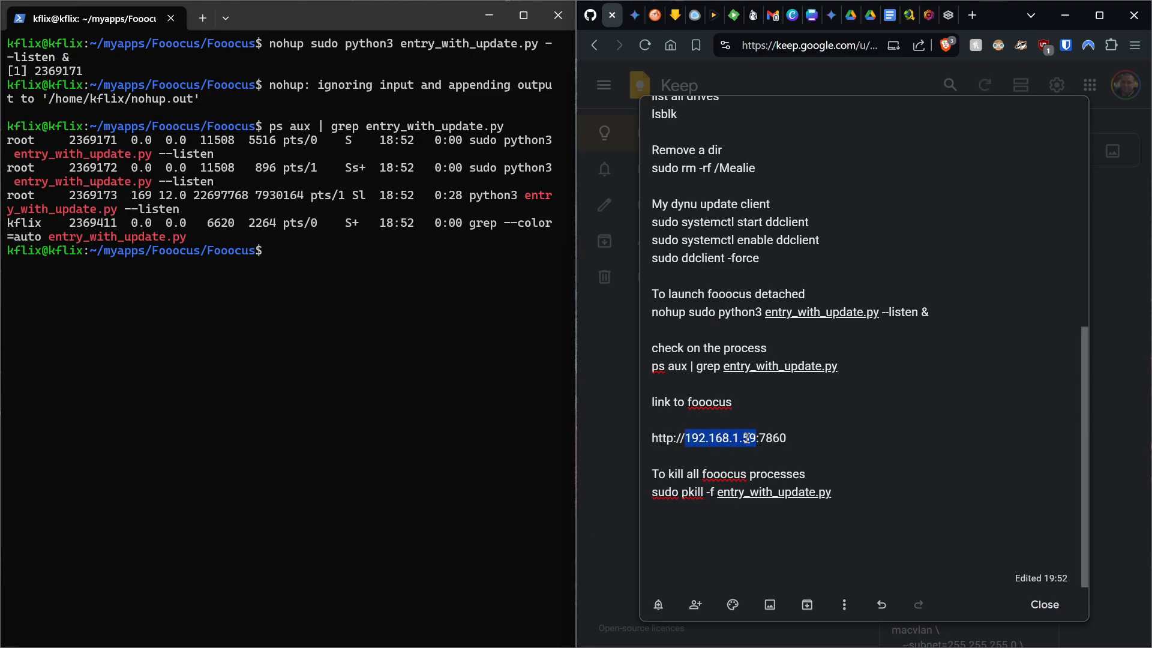
click(790, 439)
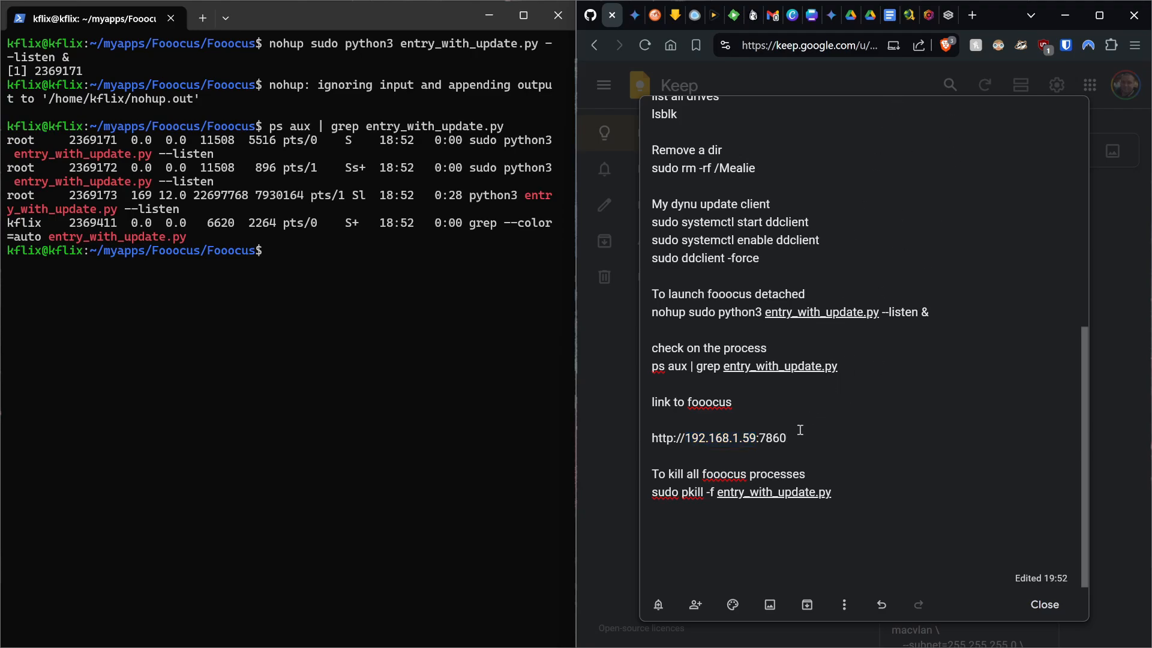
key(BackSpace)
text(5)
drag(796, 437, 641, 445)
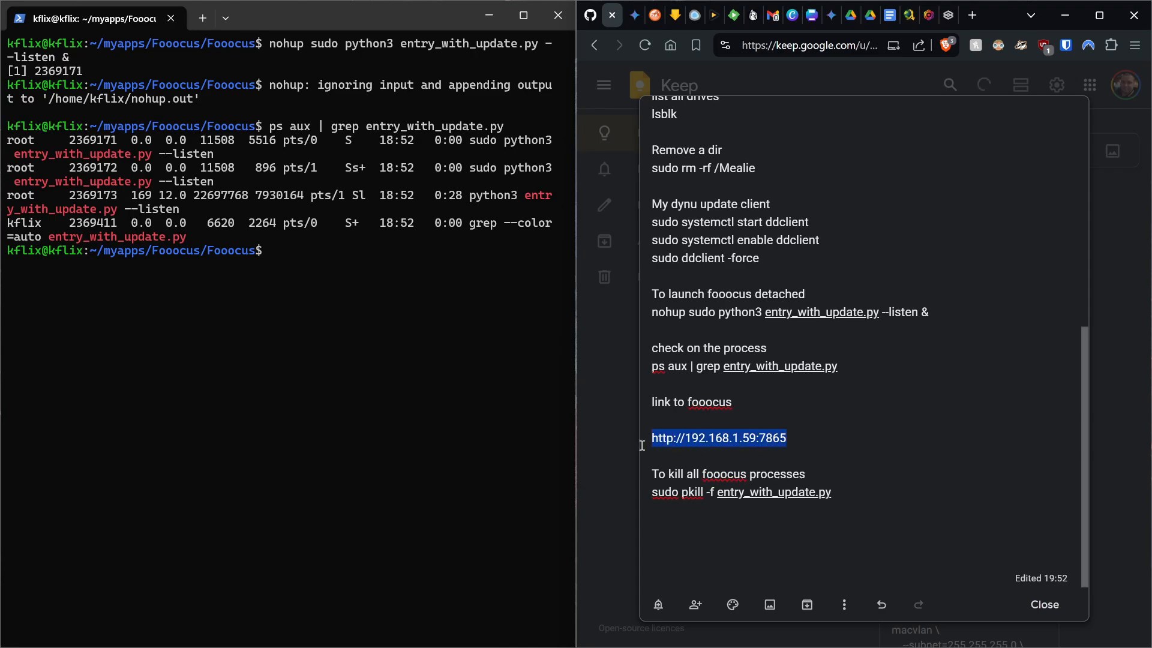
drag(720, 438, 945, 20)
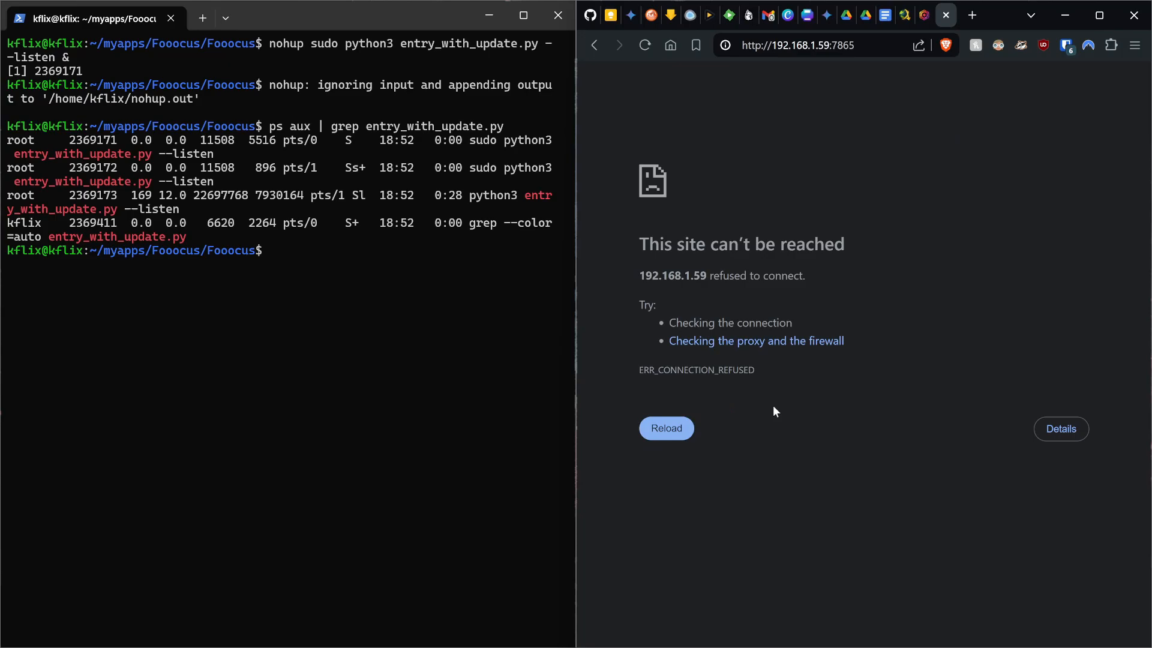
click(672, 430)
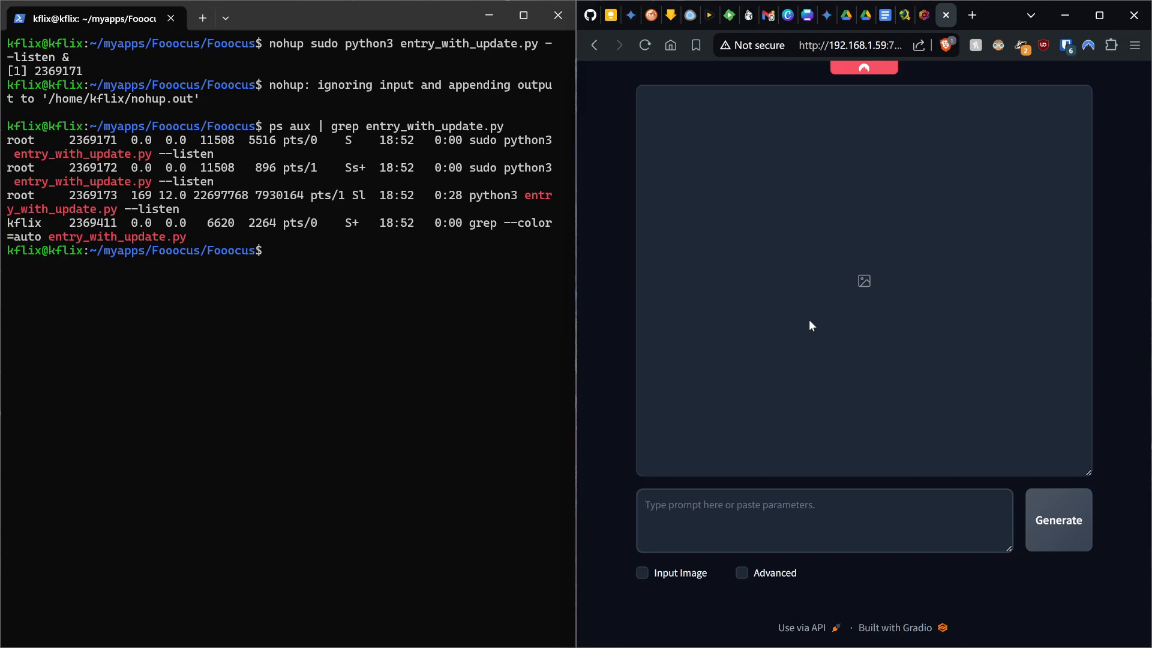
Generate images in Fooocus from the prompt "city street raining frogs".
text(city)
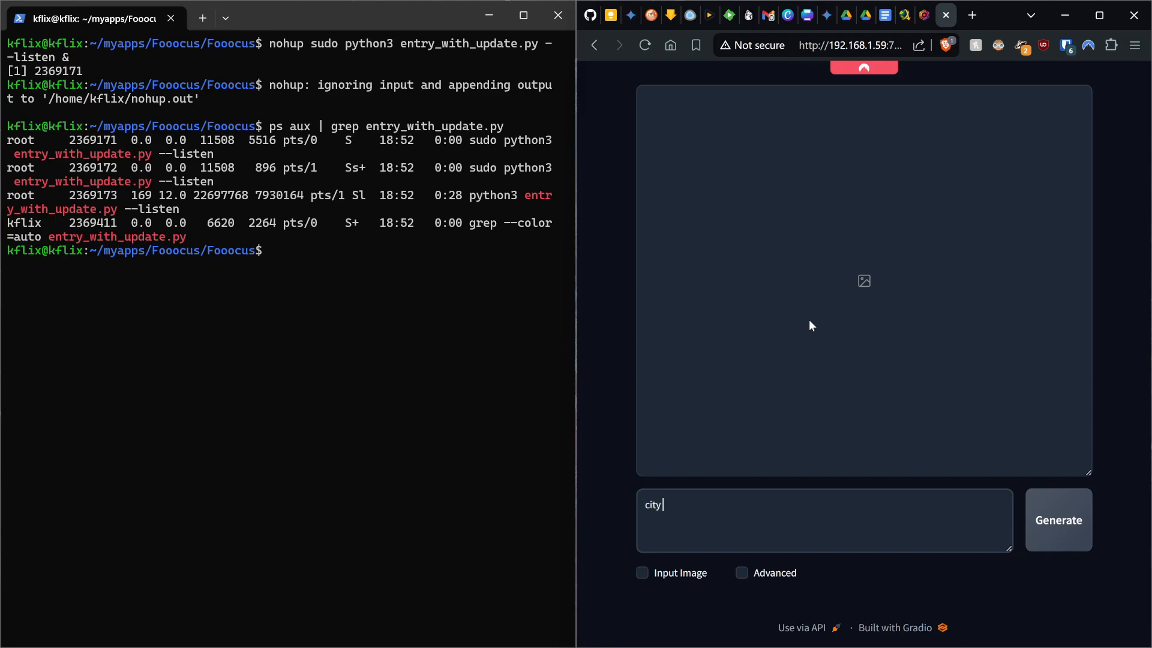
text( street raining frogs)
click(1039, 536)
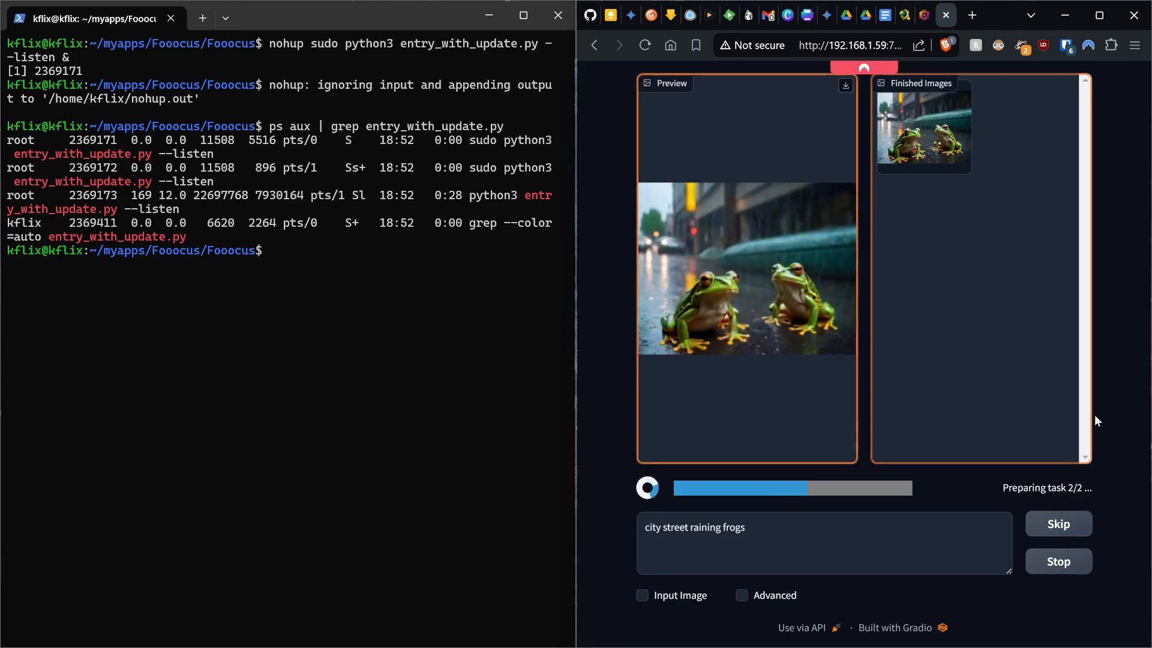
View each of the two generated frog images at enlarged size.
click(920, 157)
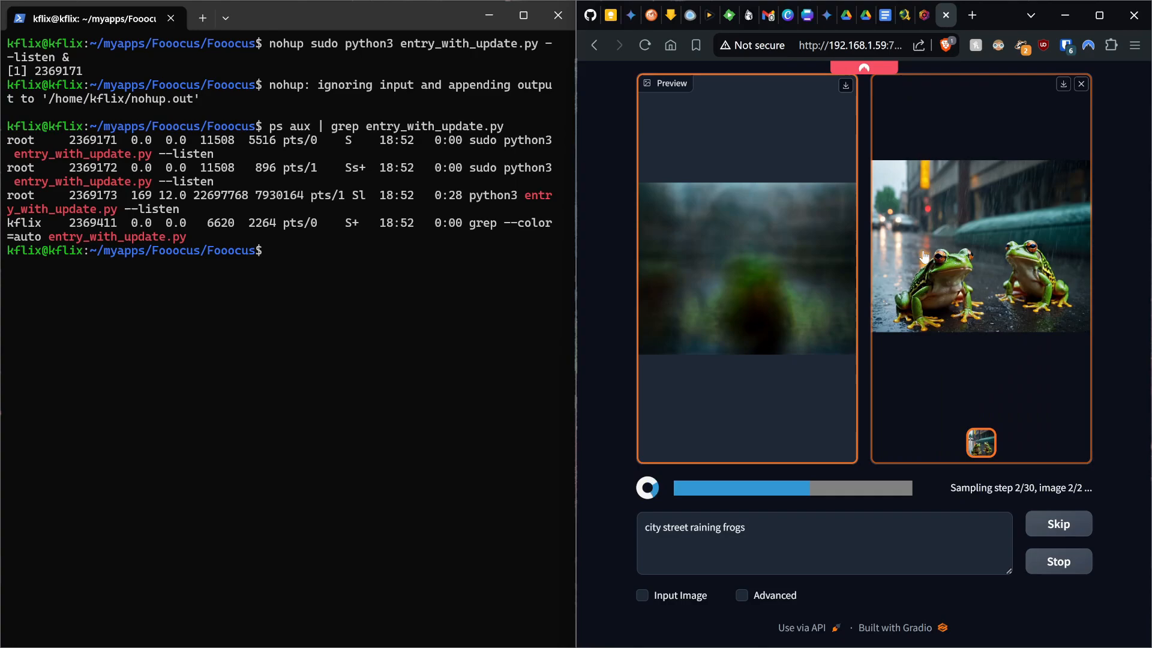
click(922, 250)
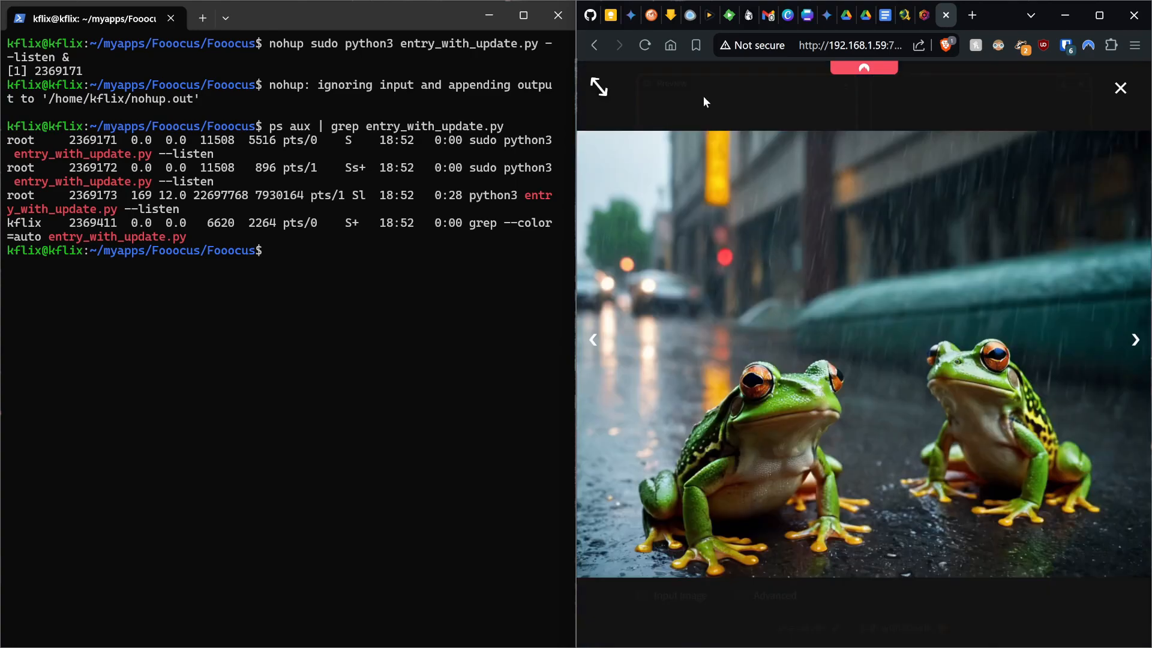
click(1120, 99)
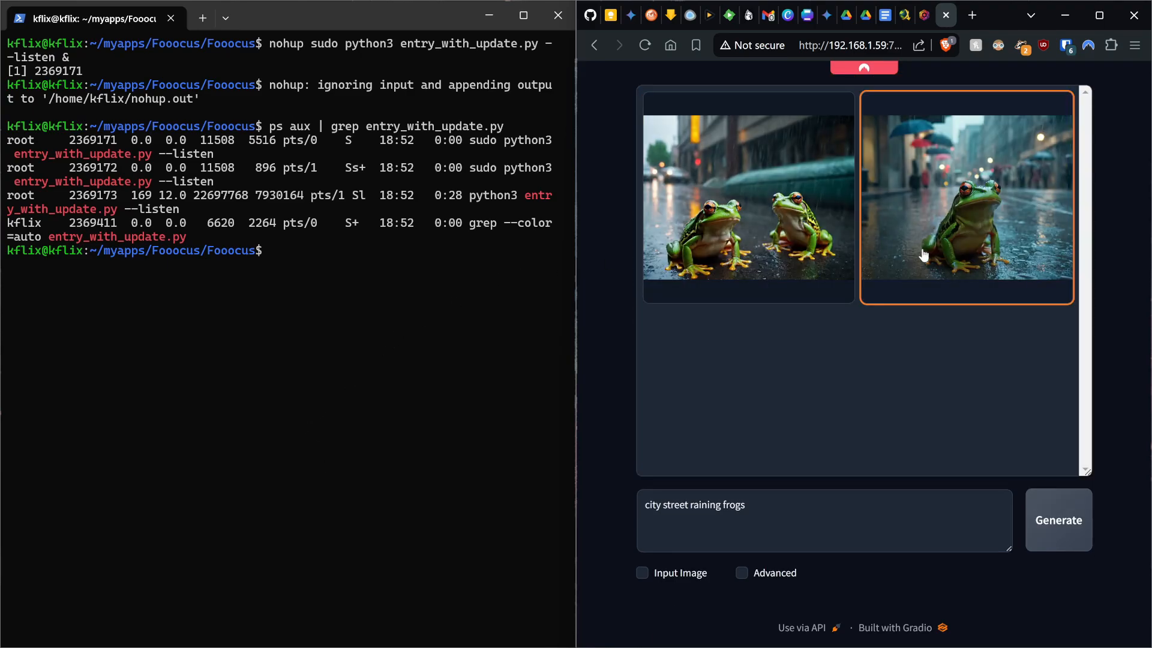
click(960, 204)
click(889, 258)
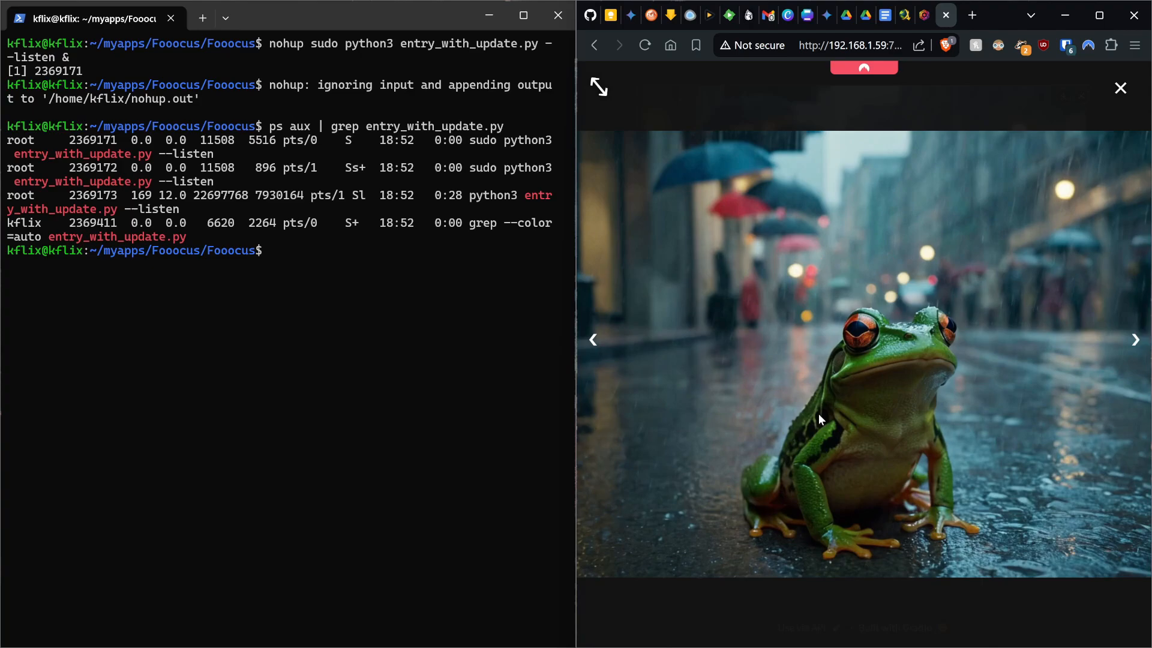
Copy the kill command from the Google Keep note and run sudo pkill -f entry_with_update.py in the terminal.
click(436, 445)
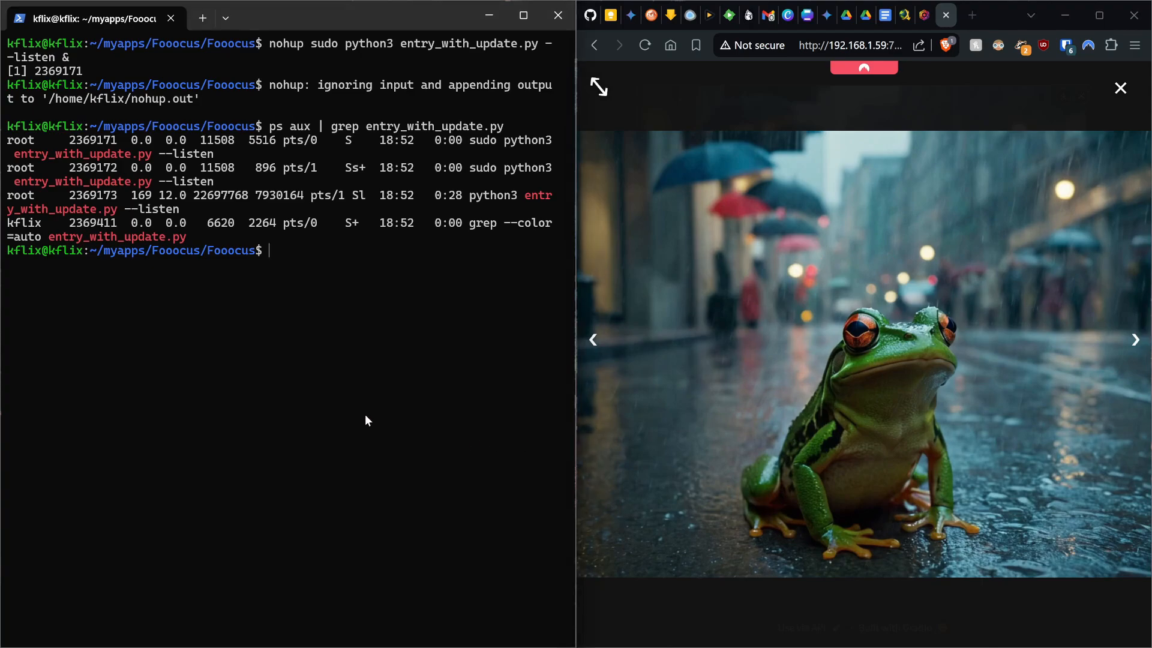
click(605, 19)
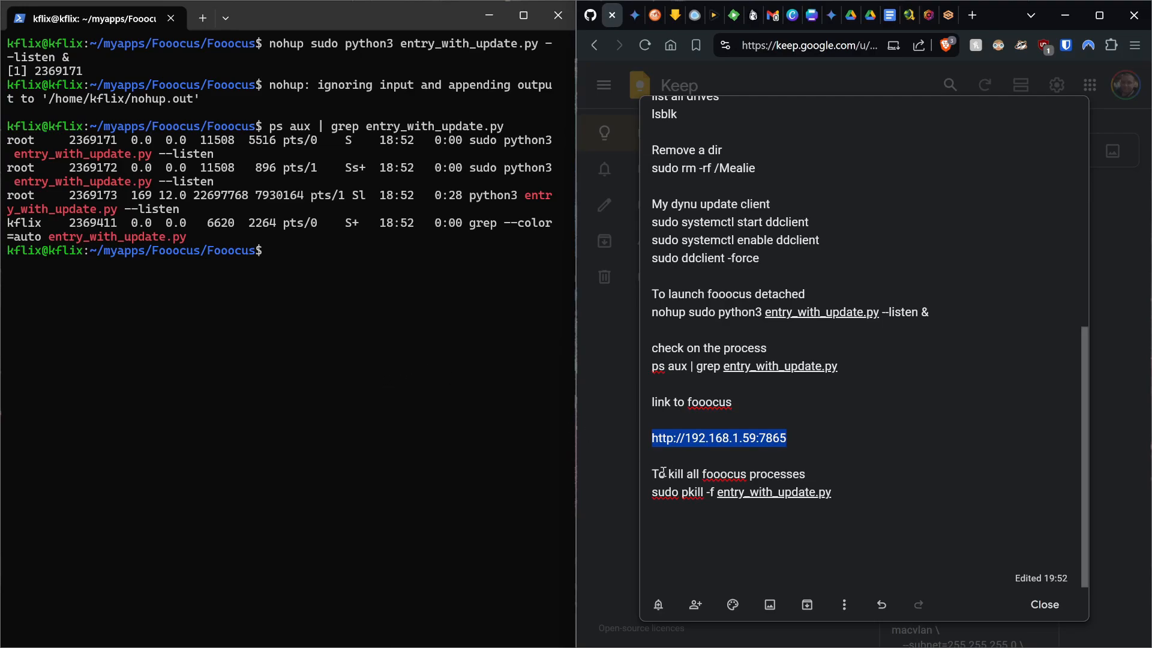
drag(651, 493, 831, 496)
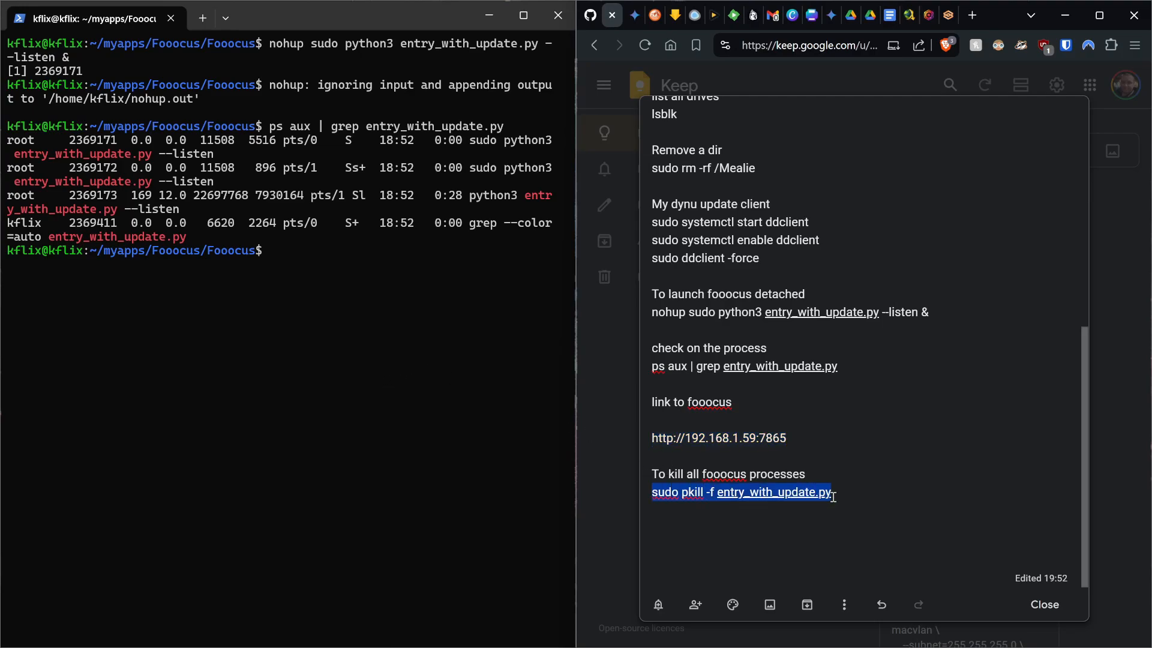
key(ctrl+c)
click(283, 403)
key(ctrl+v)
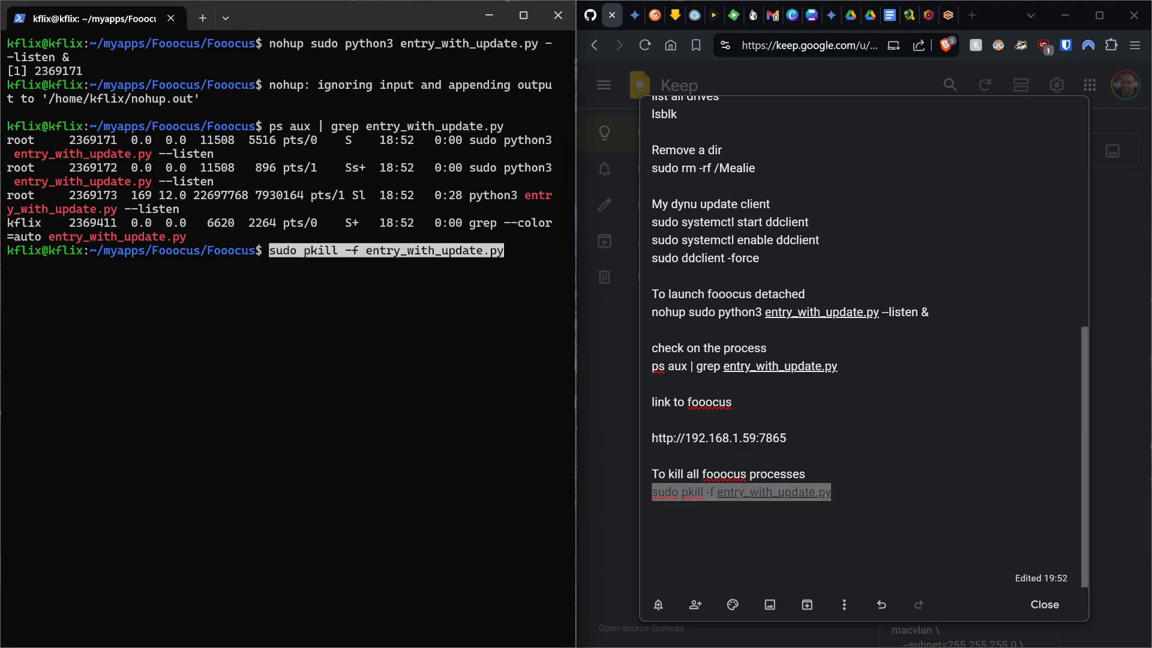
key(Return)
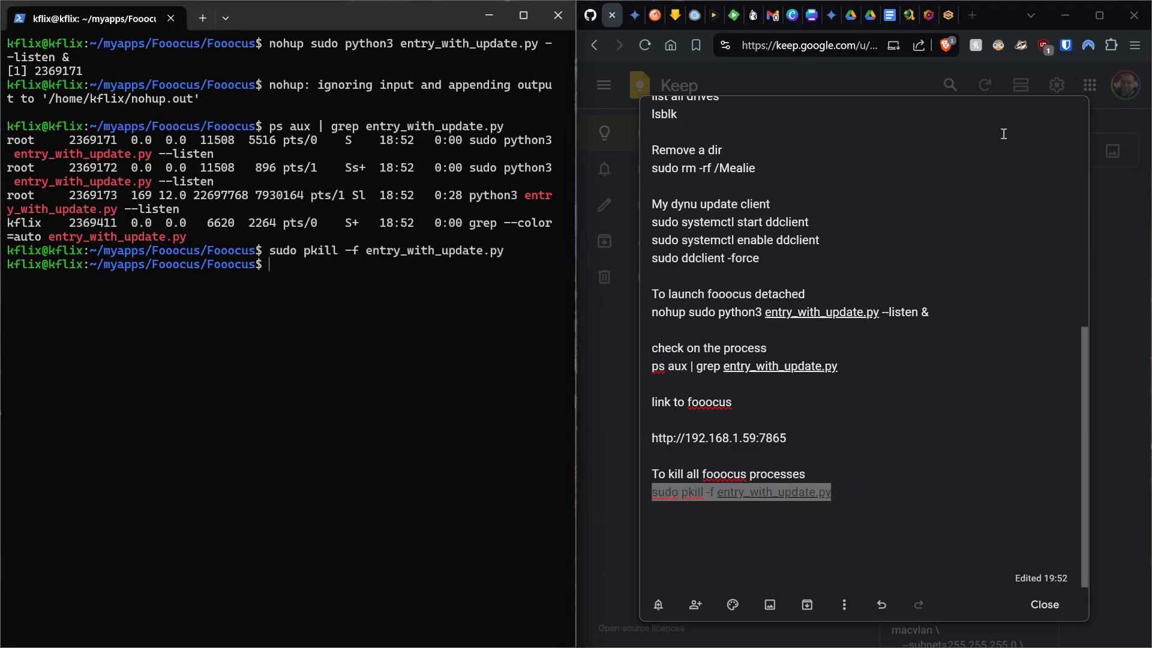
Reload the Fooocus page in the browser to check whether the server still responds, and return to the terminal.
click(930, 17)
click(637, 46)
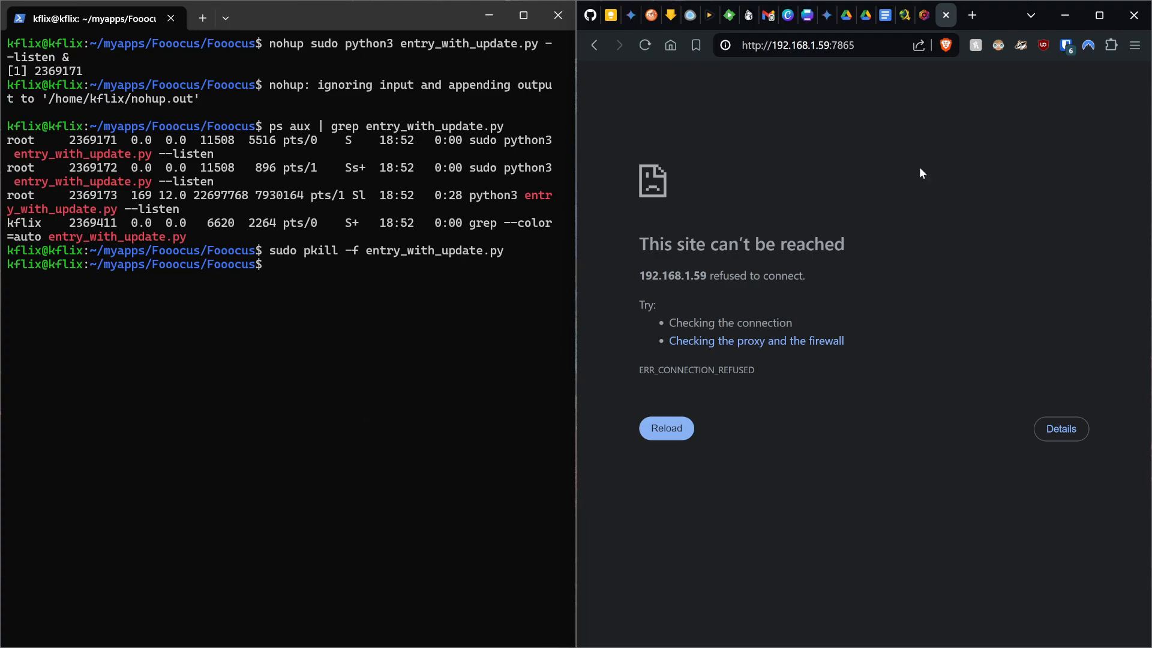
click(419, 326)
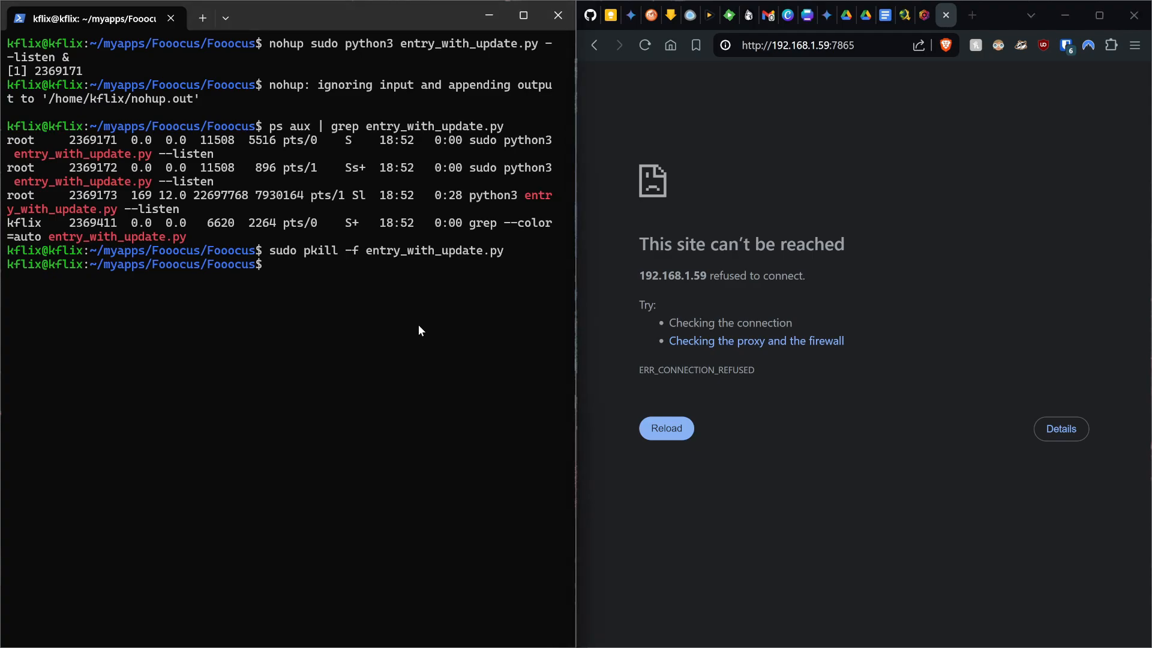